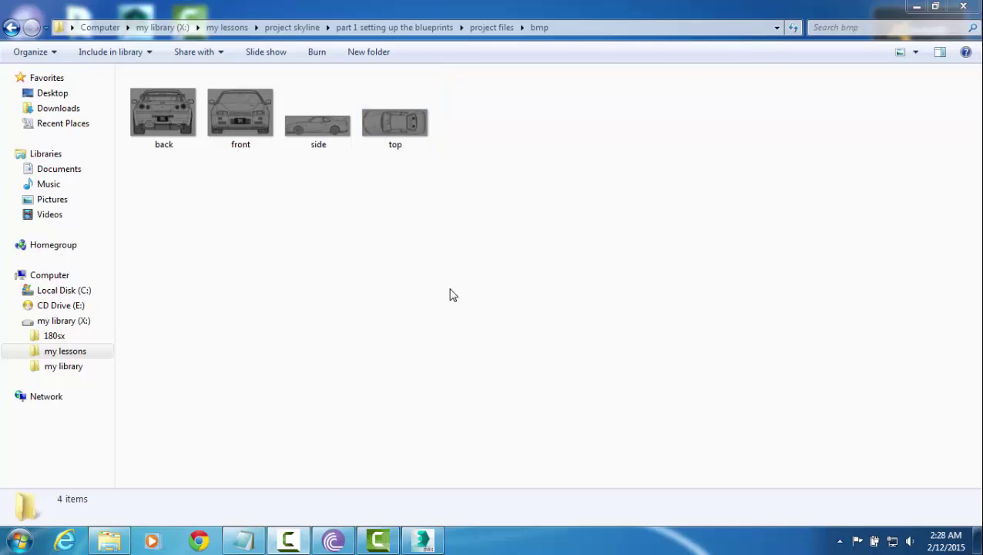
Step: Switch to 3ds Max and draw a plane about 66 long and 155 wide in the Top viewport
click(424, 541)
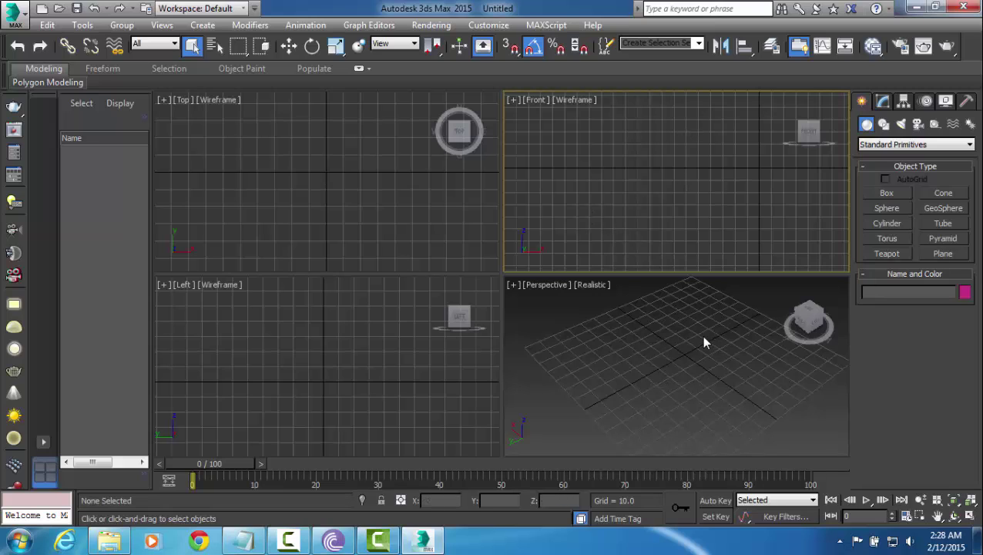
scroll(691, 339, down, 3)
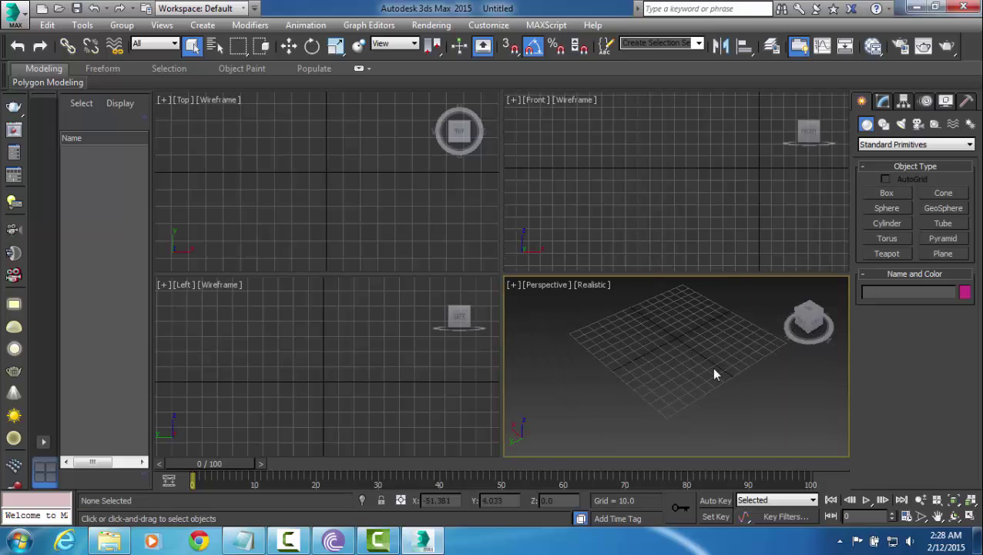
alt+middle_drag(676, 372, 728, 363)
middle_drag(715, 228, 703, 231)
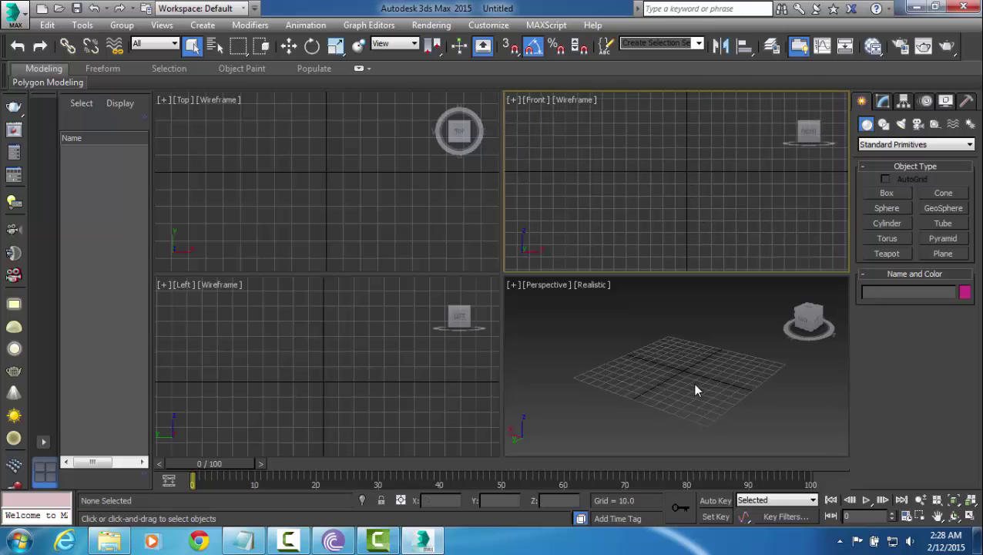
scroll(692, 382, up, 2)
scroll(691, 383, up, 2)
middle_drag(721, 395, 724, 387)
click(649, 233)
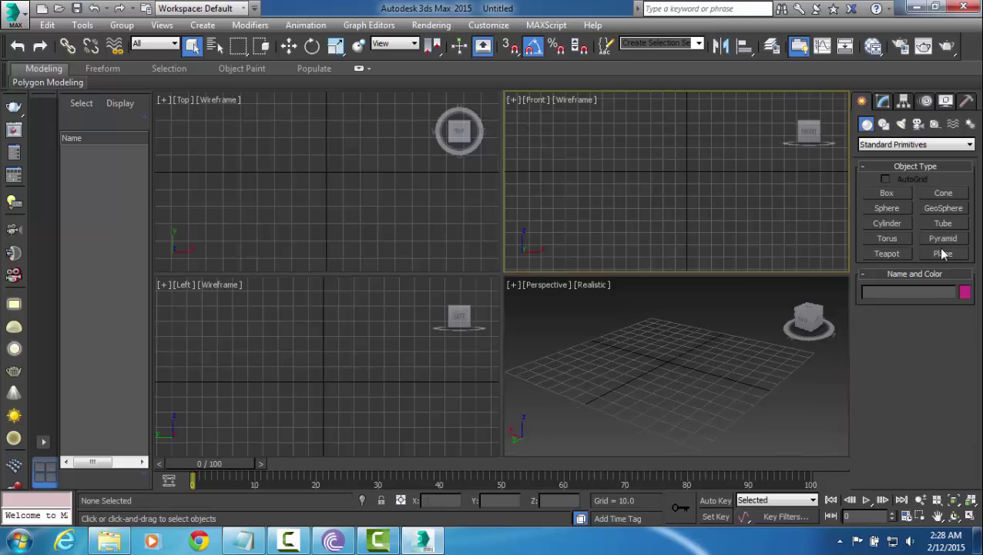
click(325, 192)
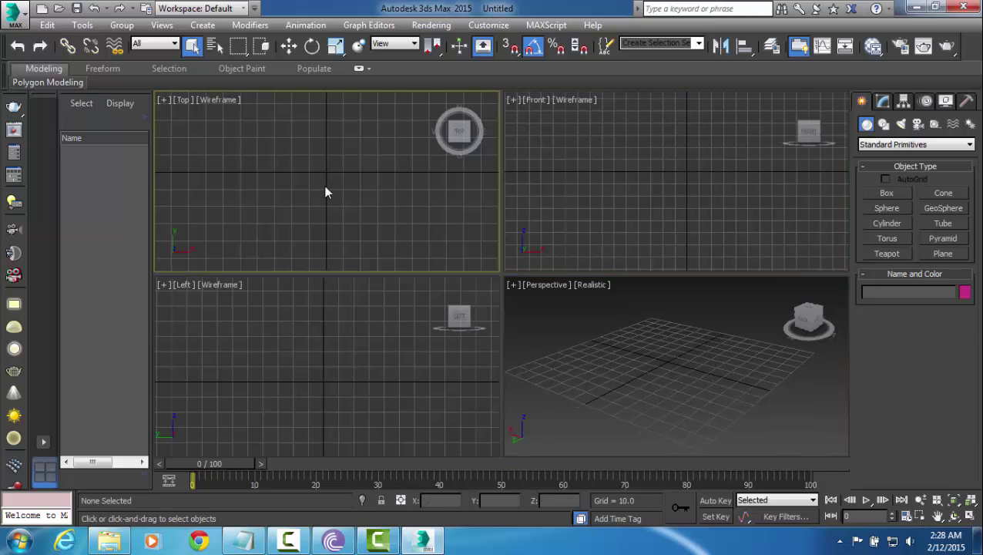
click(943, 254)
drag(194, 116, 458, 232)
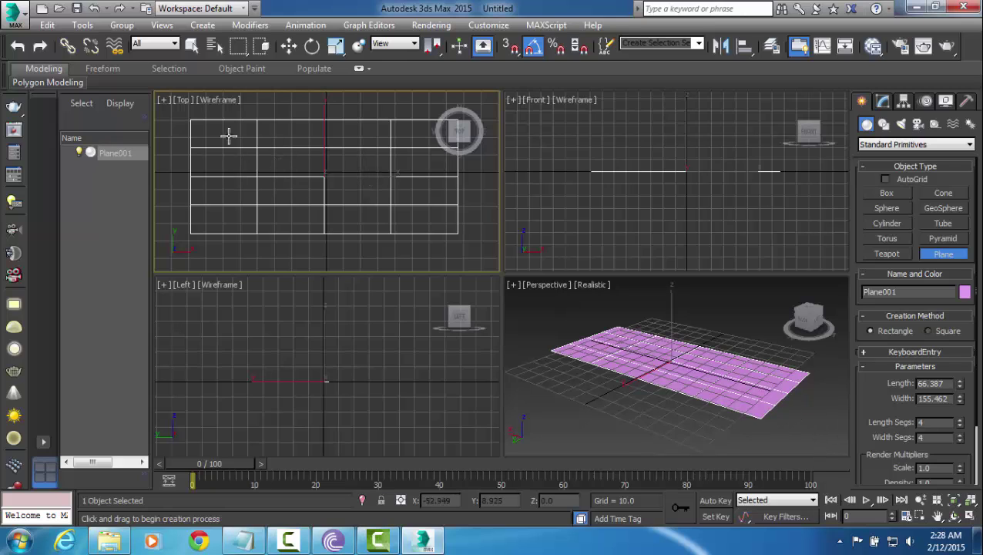
Step: Set the Top viewport to Shaded display and reduce the plane's length and width segments to 1
click(215, 101)
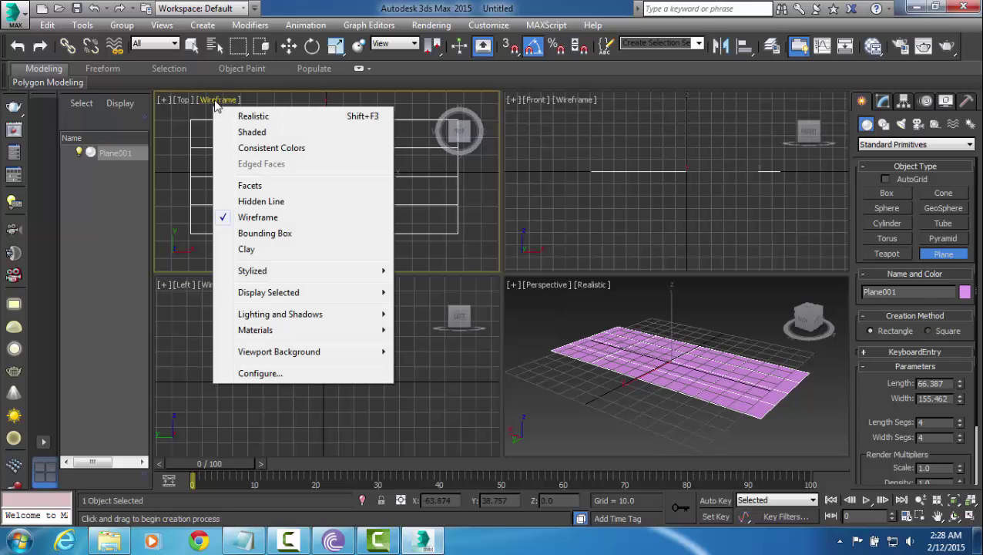
click(268, 132)
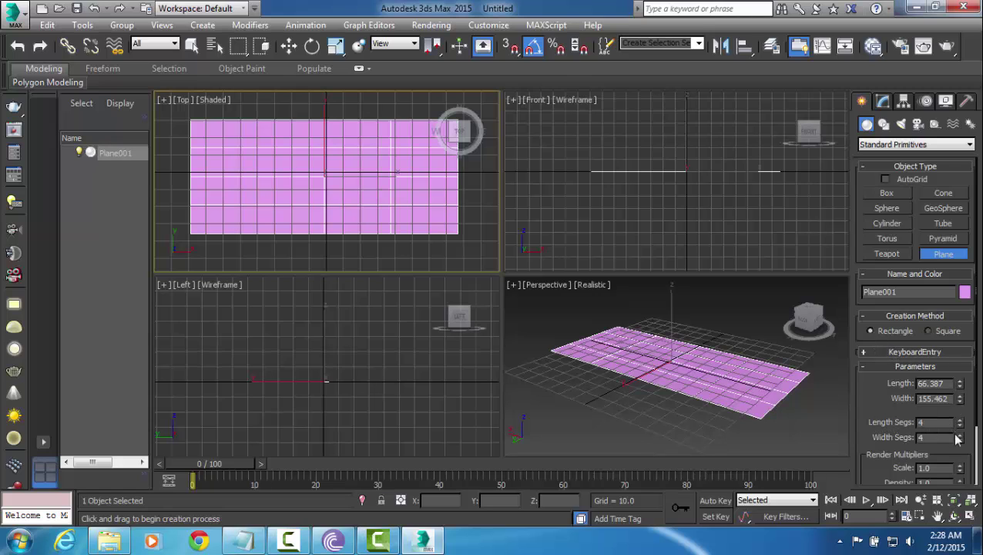
drag(959, 424, 963, 449)
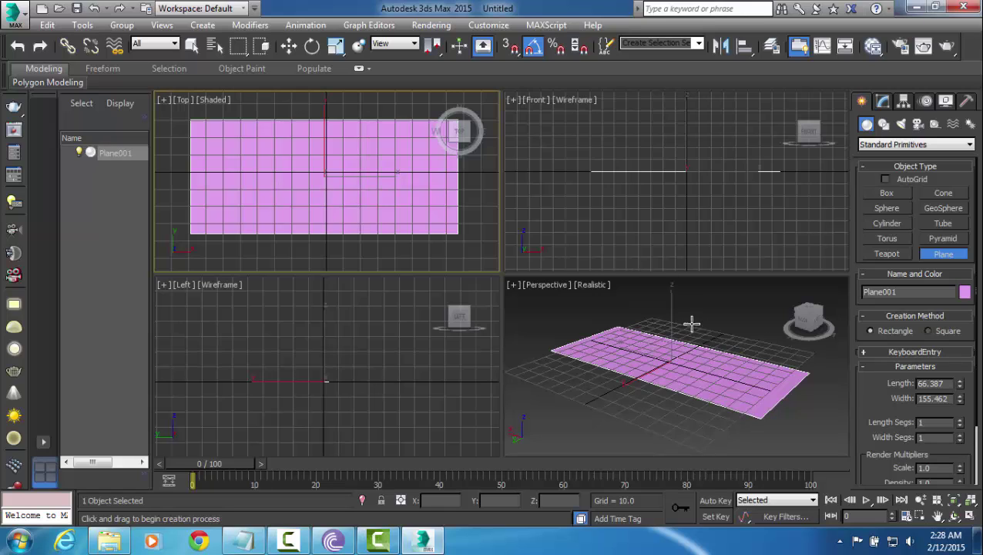
middle_drag(714, 324, 716, 330)
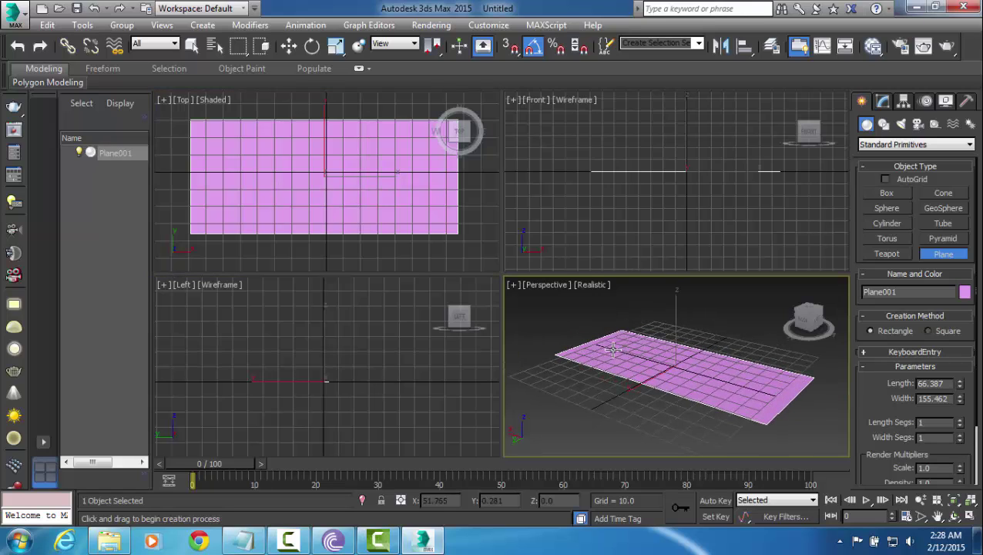
Step: Switch to the bmp folder in Windows Explorer and check the pixel dimensions of the top blueprint image
click(117, 542)
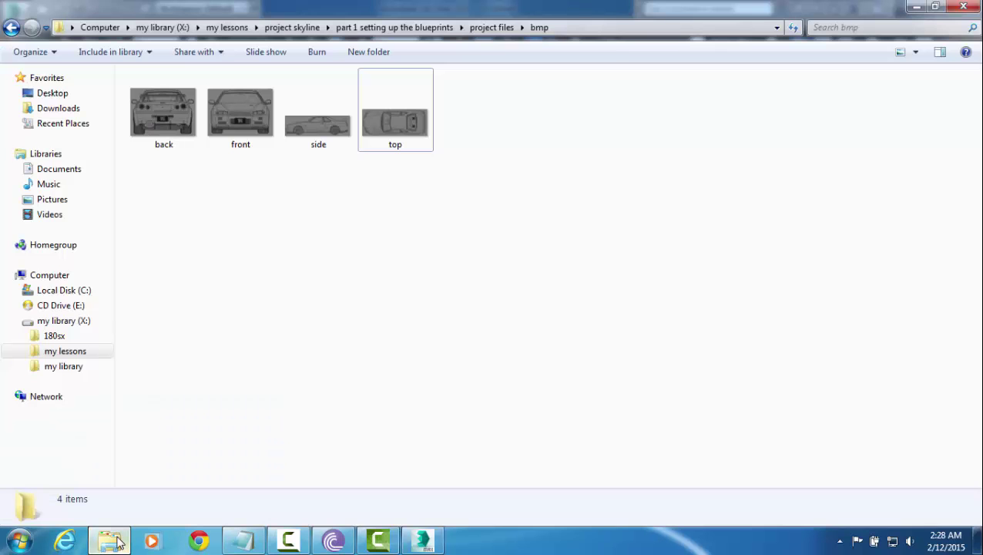
click(935, 6)
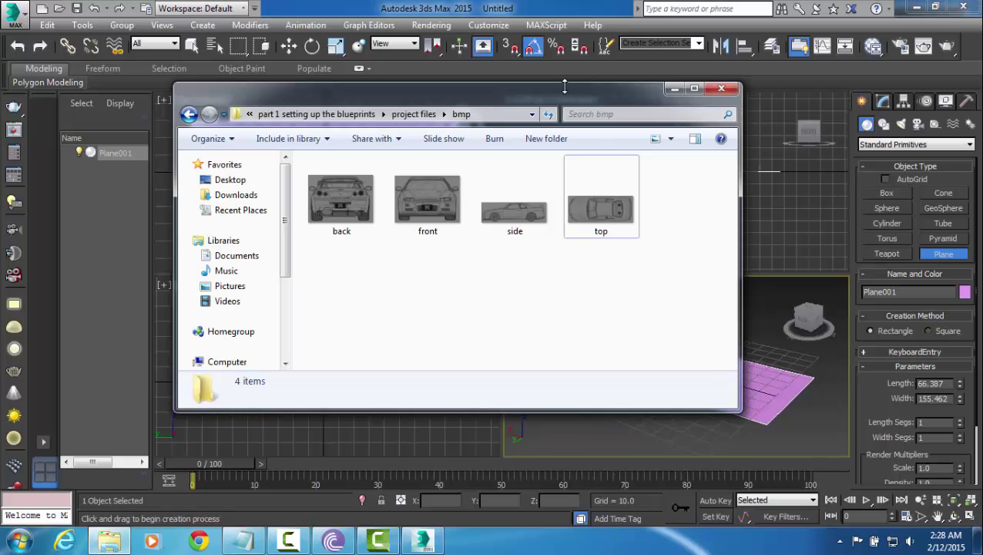
drag(564, 87, 487, 108)
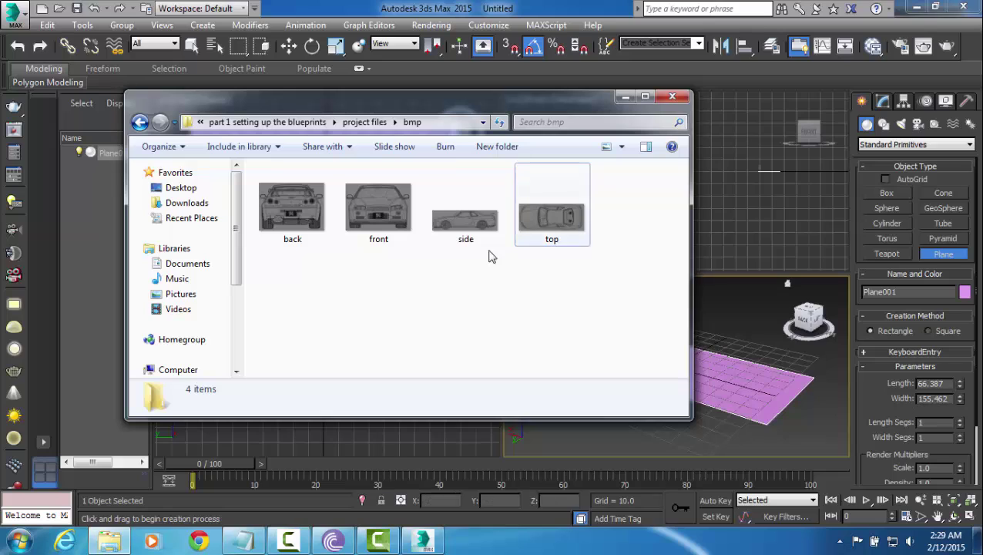
click(584, 230)
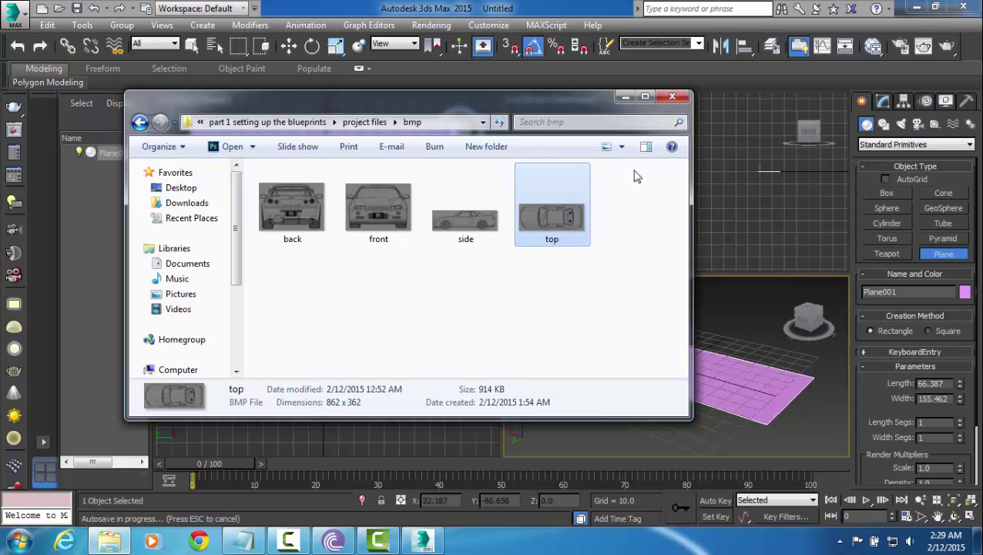
click(627, 96)
Step: Set the plane's length to 362 and its width to 862
double_click(932, 384)
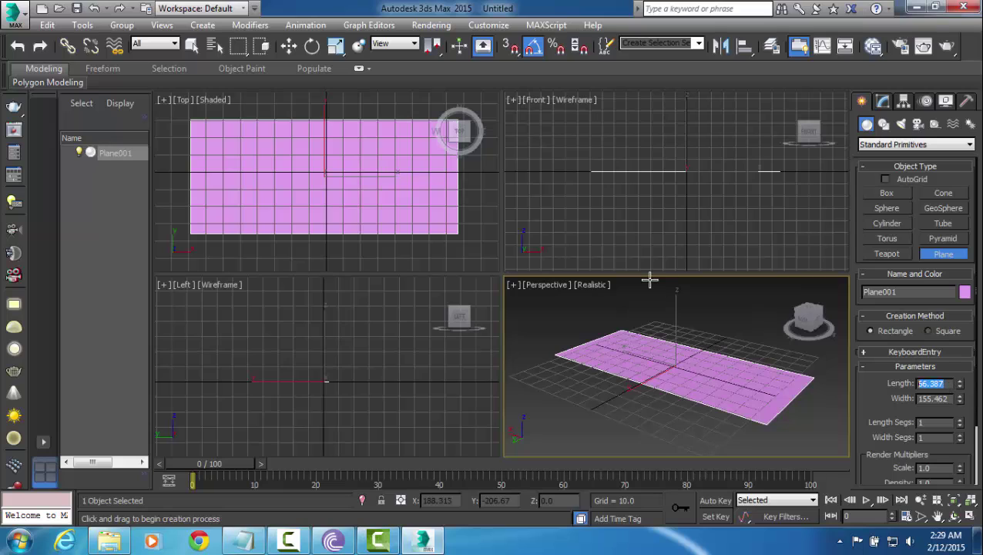
text(362)
key(Tab)
text(86)
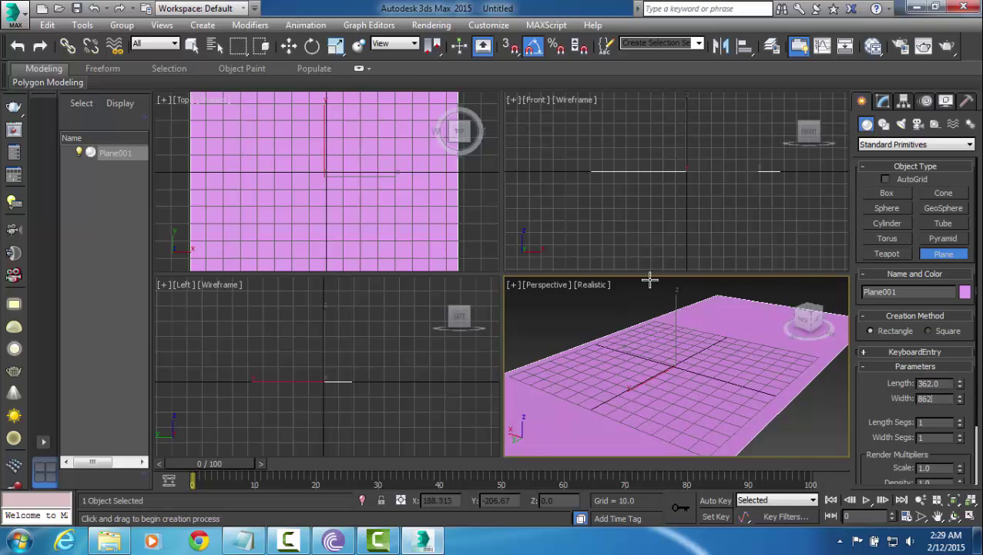
key(Return)
scroll(702, 339, down, 5)
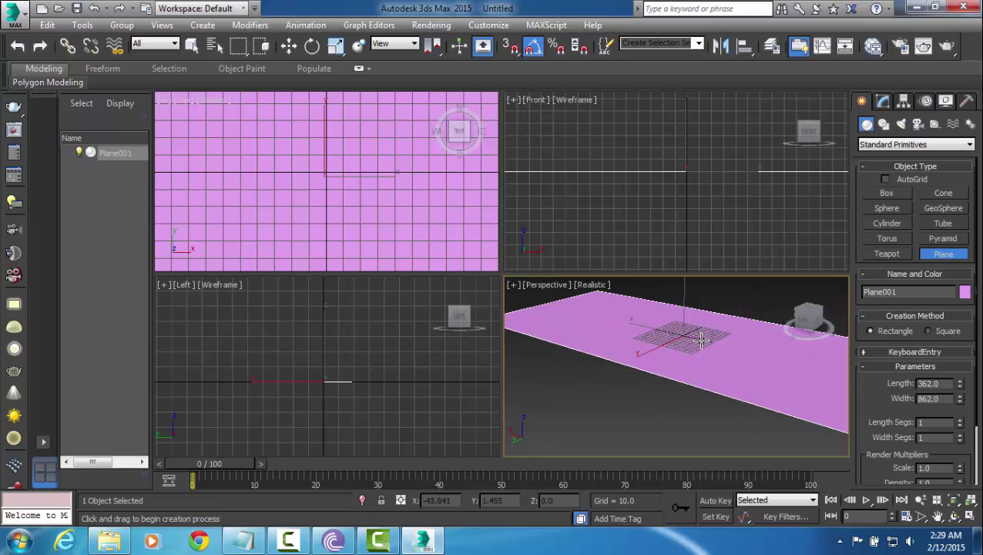
scroll(713, 341, down, 4)
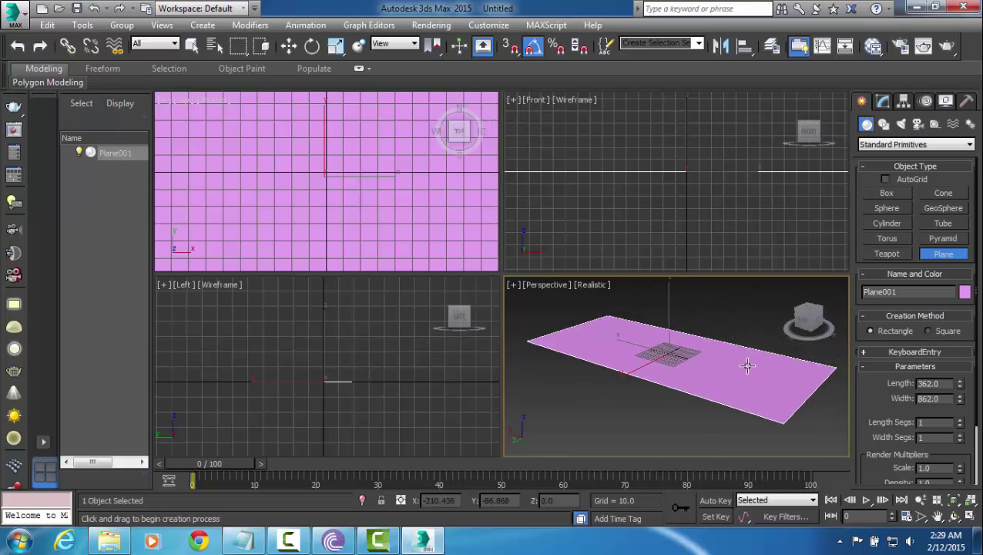
alt+middle_drag(763, 391, 743, 405)
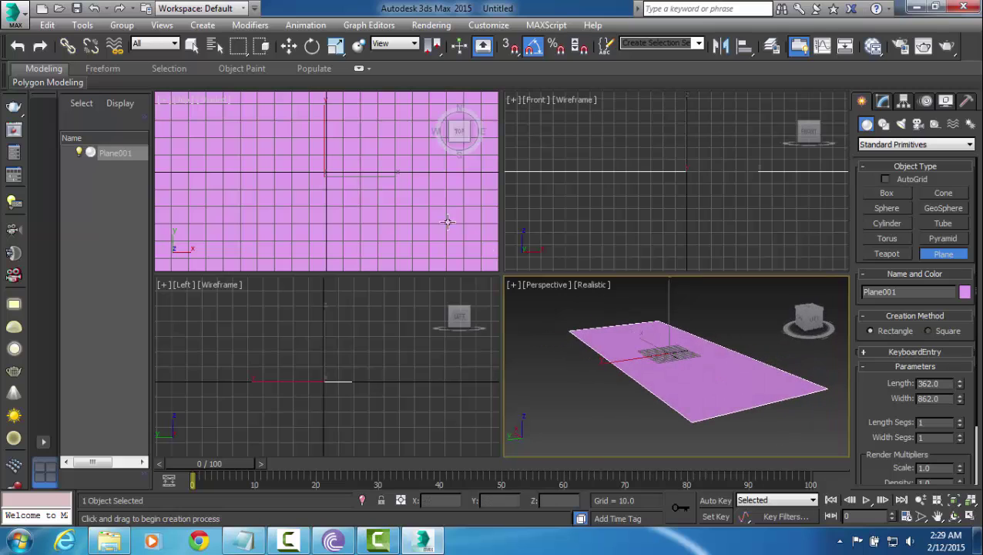
scroll(434, 208, down, 6)
middle_drag(436, 204, 390, 224)
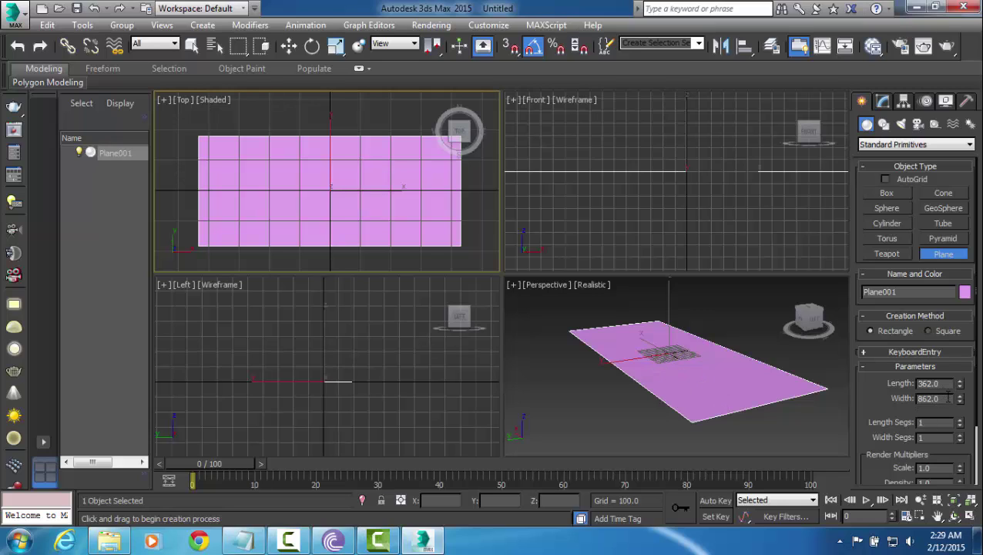
Step: Swap the plane's proportions by setting its length to 862 and its width to 362
click(929, 383)
text(862)
key(Tab)
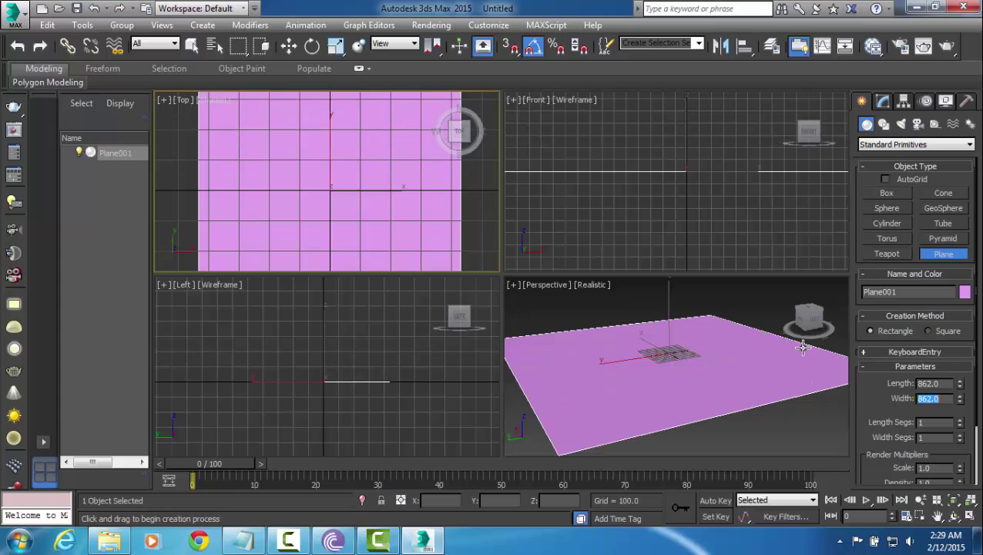
text(362)
key(Return)
click(686, 346)
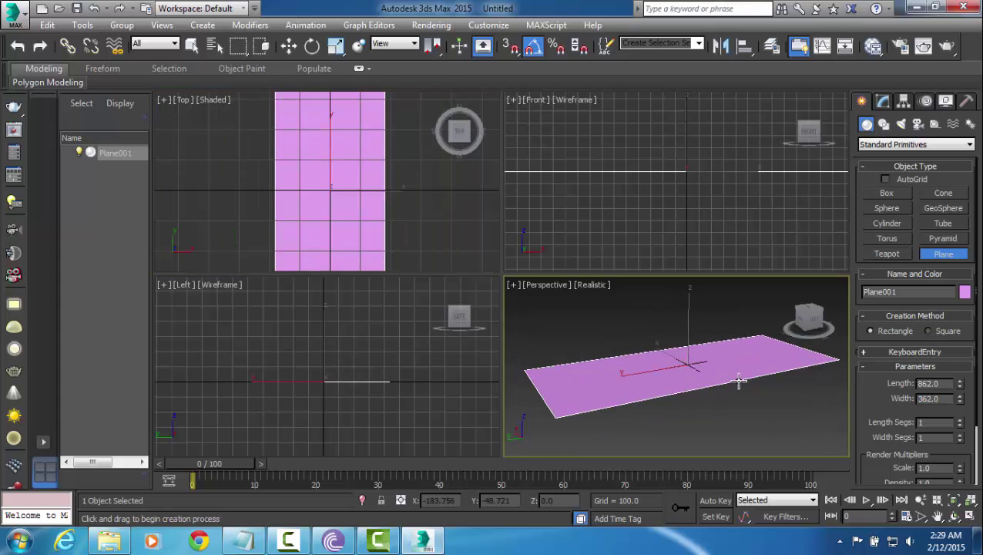
mouse_move(738, 379)
alt+middle_down()
mouse_move(735, 402)
mouse_move(728, 393)
alt+middle_up()
scroll(729, 393, up, 5)
scroll(729, 393, down, 4)
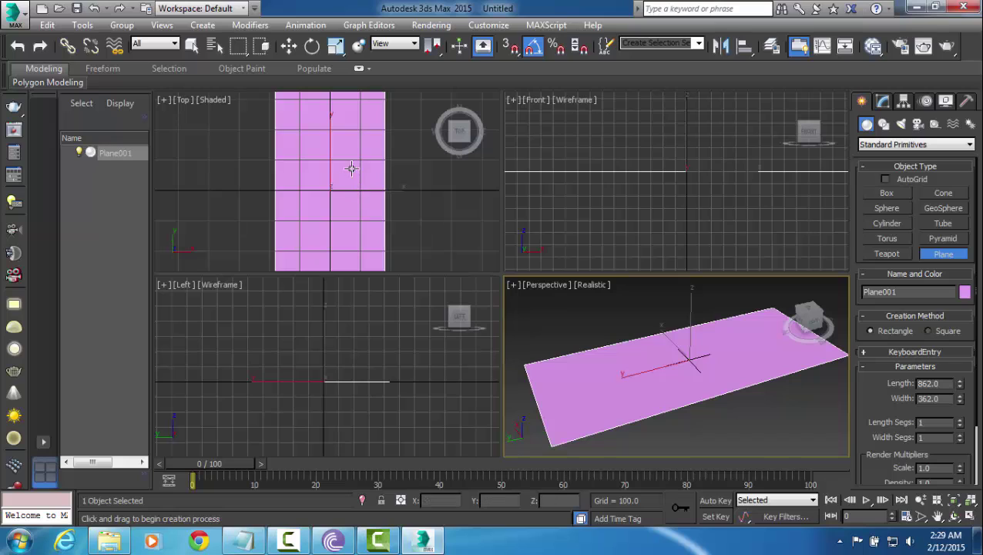
scroll(351, 168, up, 1)
scroll(362, 163, down, 4)
scroll(397, 173, up, 2)
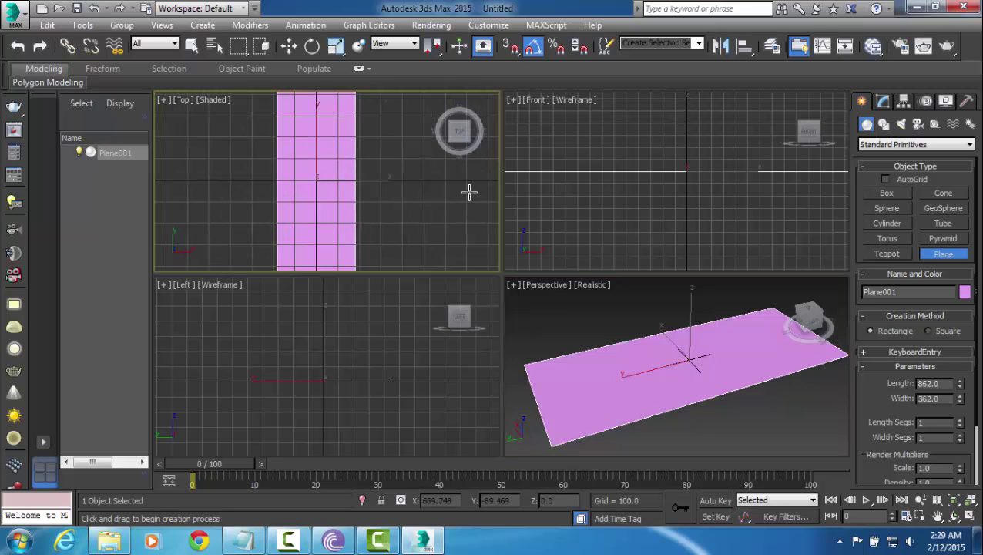
Step: Open the Slate Material Editor and create a new Standard material
right_click(635, 324)
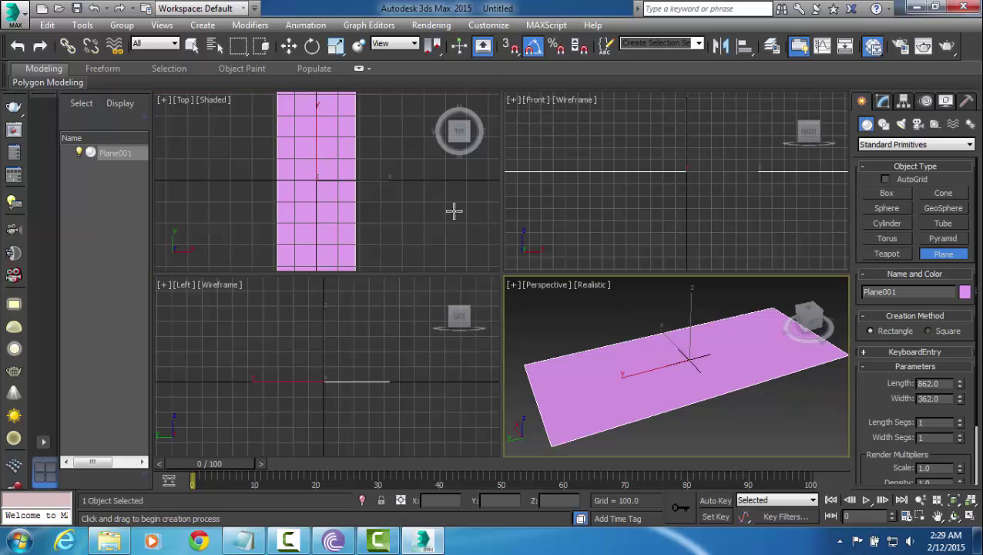
key(m)
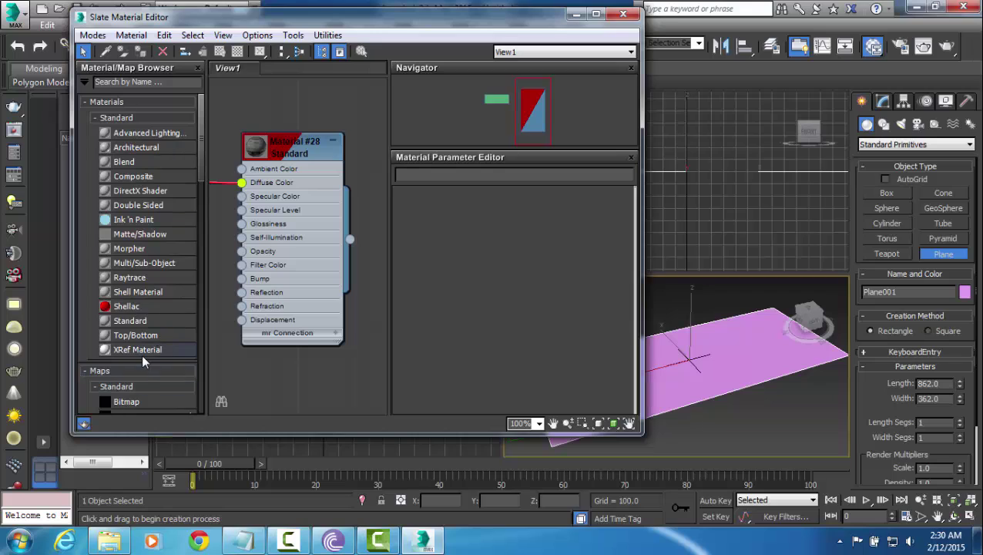
click(98, 371)
double_click(130, 321)
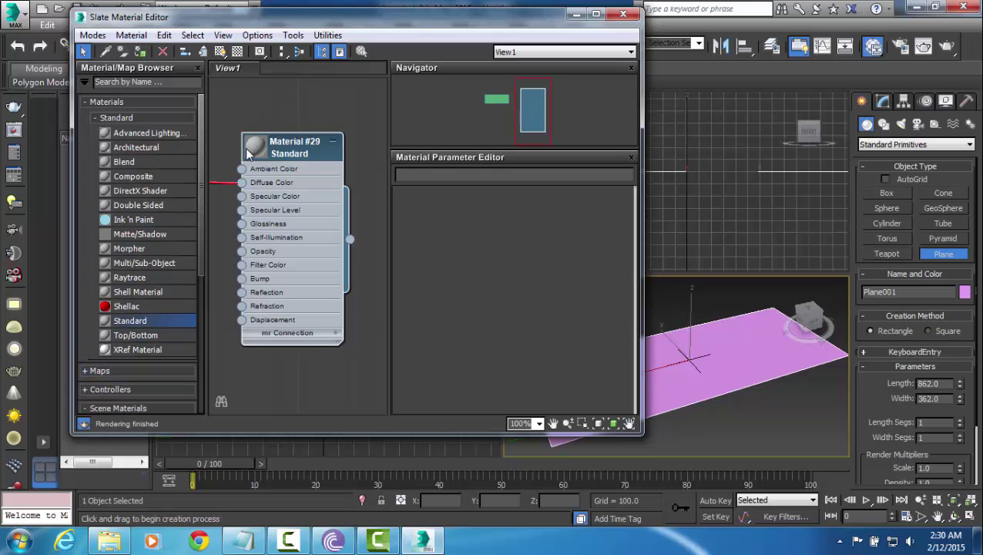
Step: Add a Bitmap map to the Diffuse Color slot of the new Standard material
drag(240, 190, 239, 189)
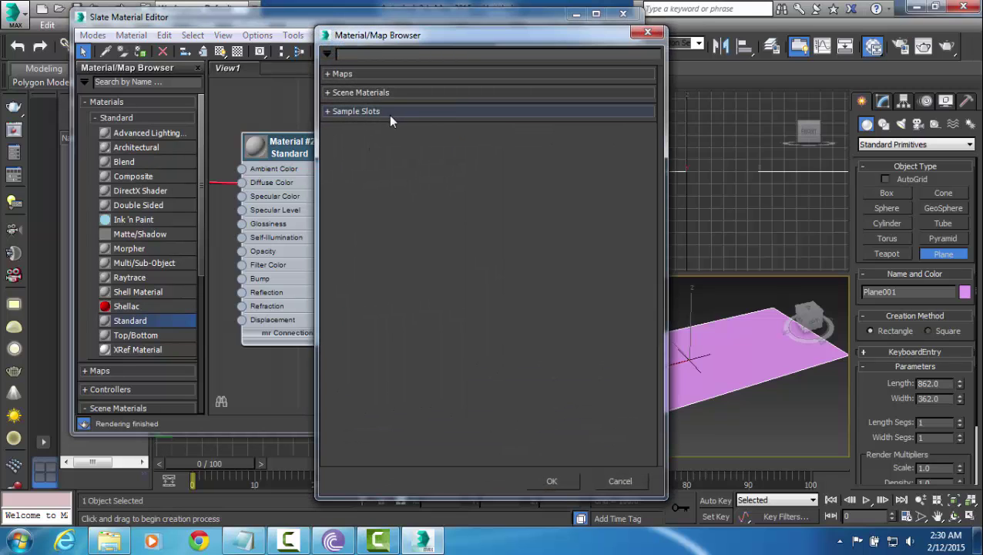
click(327, 73)
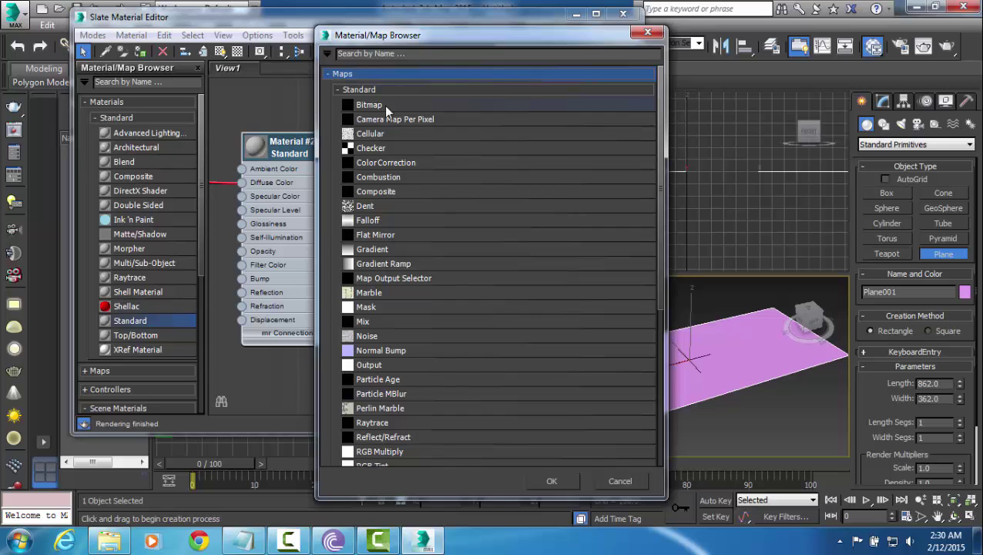
double_click(370, 105)
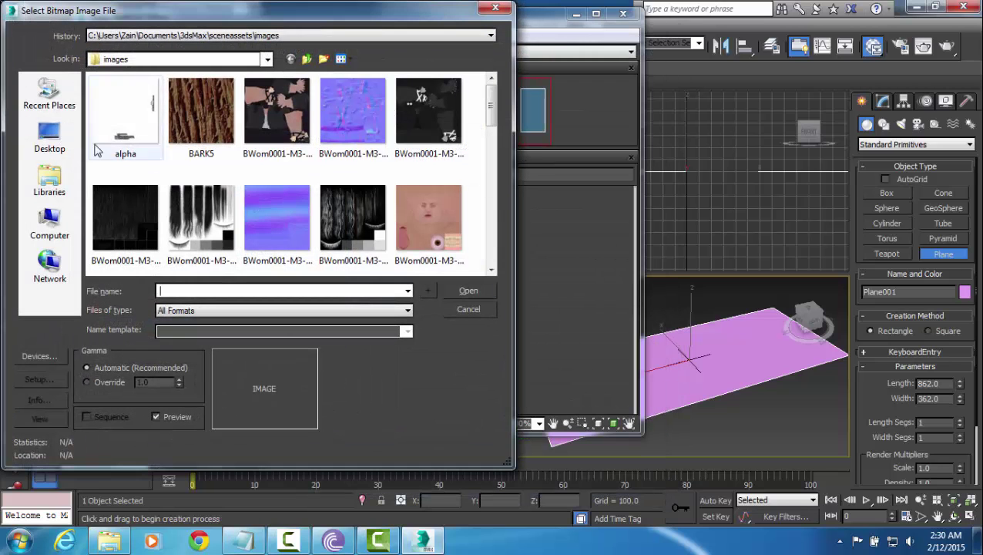
Step: Load the top image from my library (X:), my lessons, project skyline, part 1 setting up the blueprints, project files, bmp as the diffuse bitmap
click(49, 223)
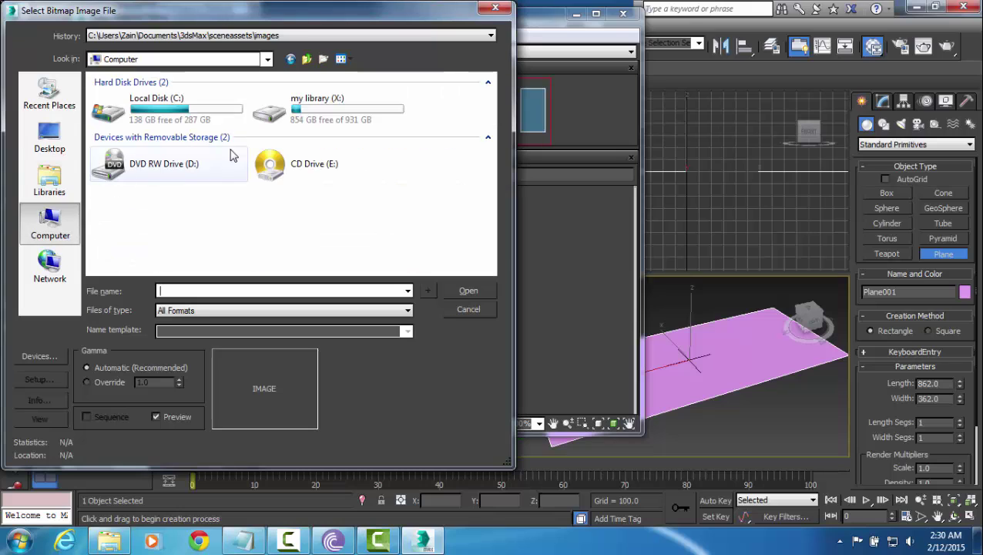
double_click(327, 129)
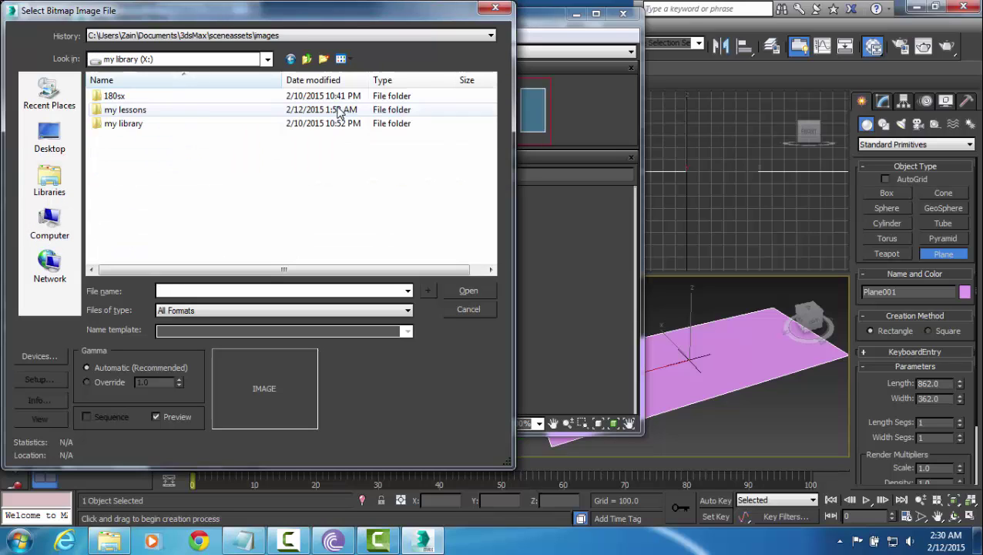
double_click(141, 109)
double_click(139, 96)
double_click(136, 96)
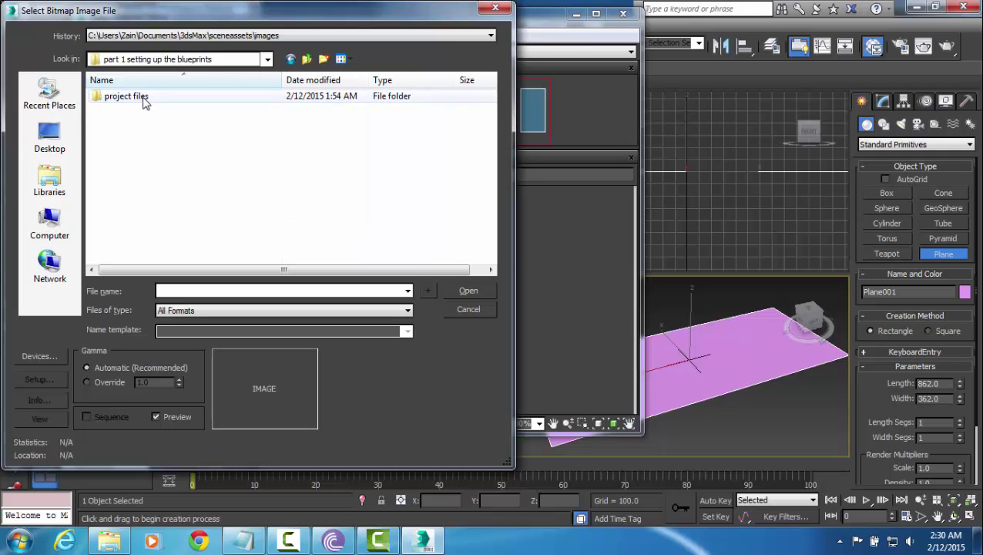
double_click(143, 98)
double_click(142, 96)
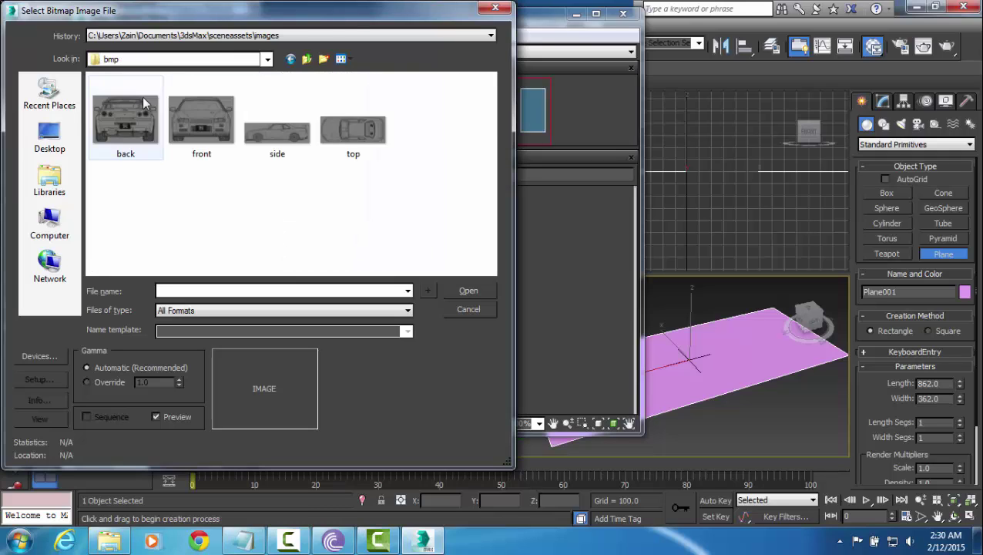
double_click(333, 134)
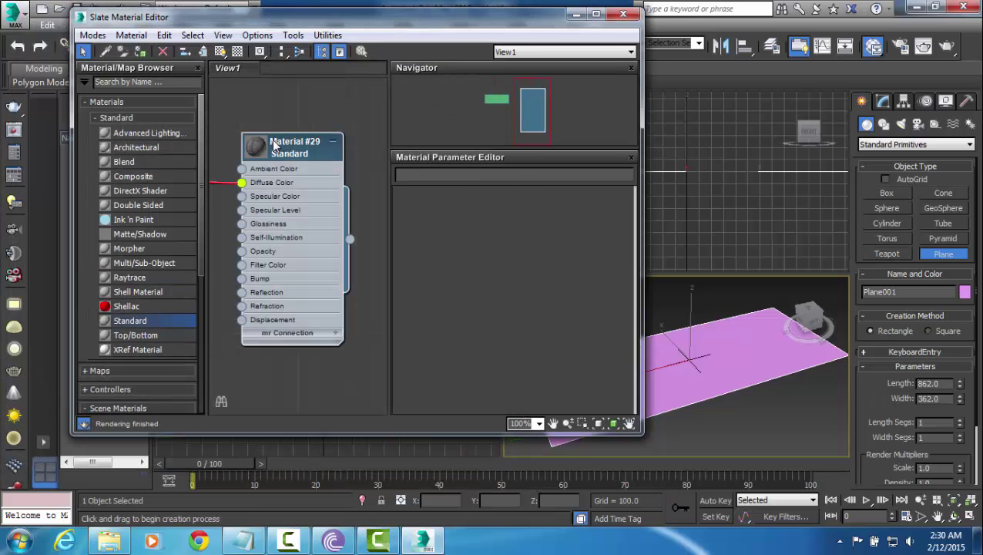
Step: Assign the new Standard material to the selected plane and show its diffuse bitmap shaded in the viewports
click(139, 51)
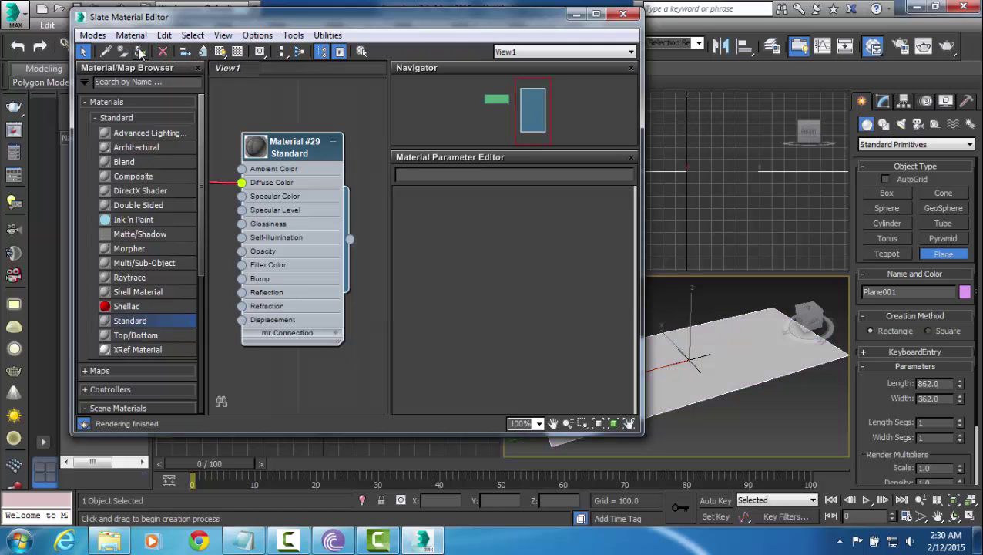
drag(336, 17, 282, 33)
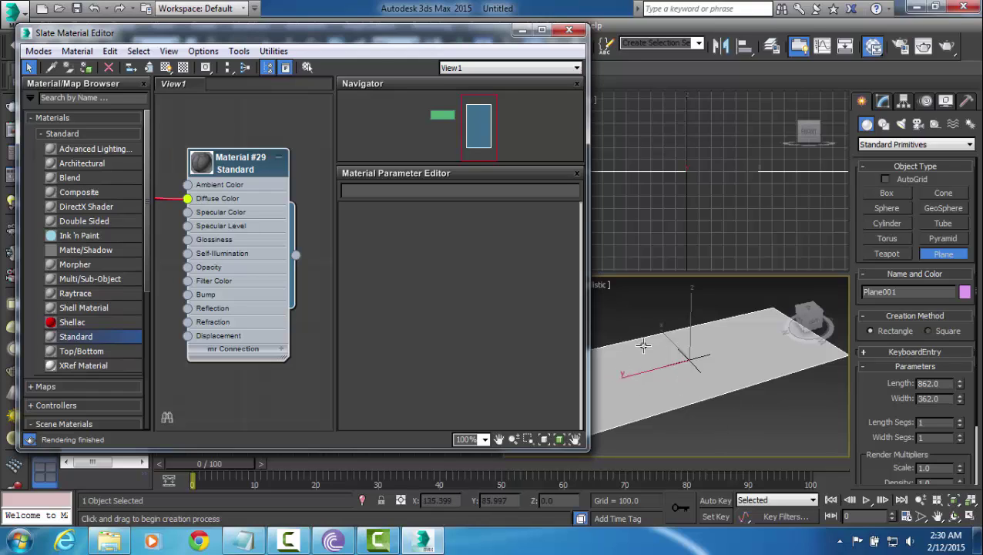
click(166, 68)
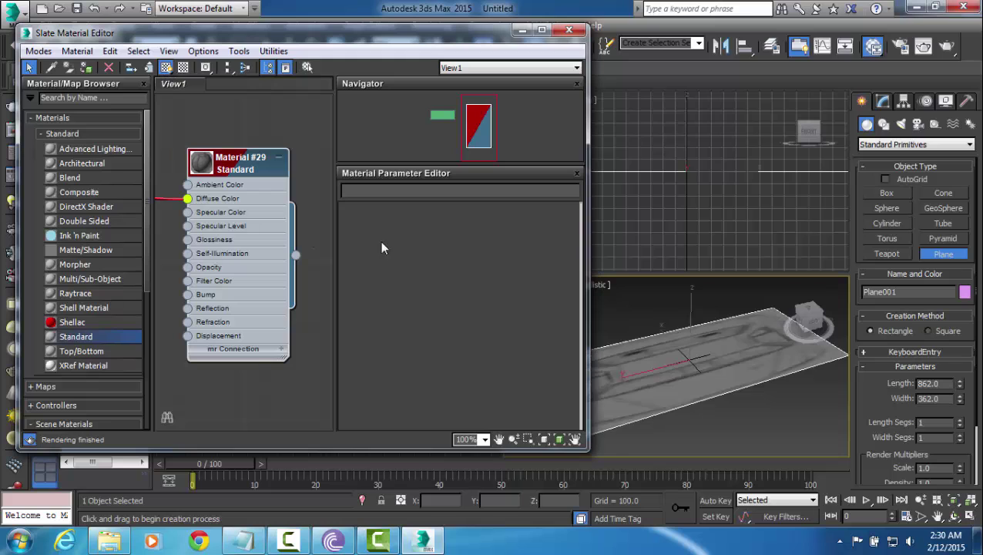
alt+middle_drag(701, 381, 719, 369)
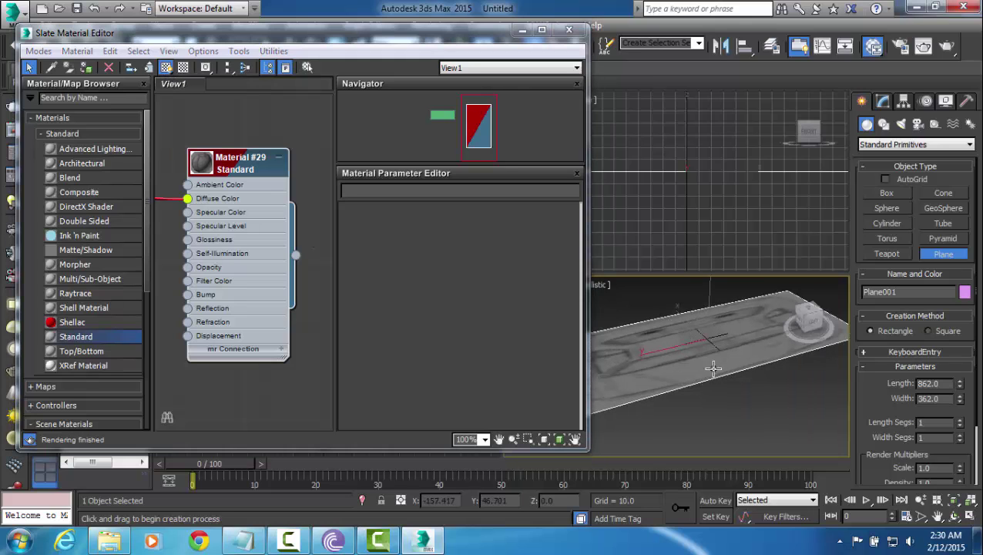
click(522, 29)
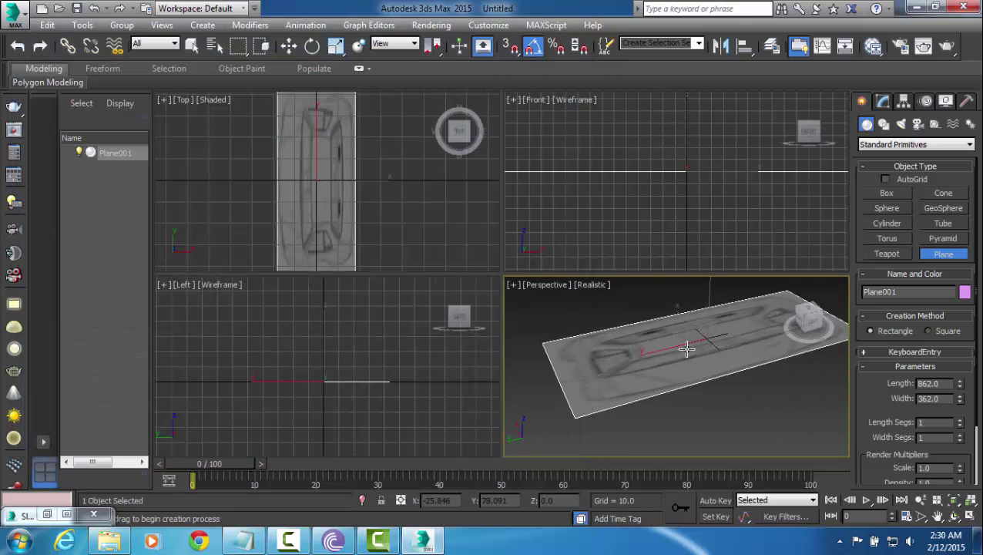
Step: Rotate the top.bmp map on the plane by setting its W angle to 90 in the bitmap coordinates
key(alt+w)
mouse_move(526, 237)
alt+middle_down()
mouse_move(517, 303)
mouse_move(608, 252)
mouse_move(557, 184)
mouse_move(617, 252)
mouse_move(553, 226)
mouse_move(502, 246)
mouse_move(710, 258)
mouse_move(562, 231)
mouse_move(574, 194)
mouse_move(531, 233)
mouse_move(556, 285)
mouse_move(528, 229)
mouse_move(521, 245)
alt+middle_up()
scroll(516, 303, up, 3)
key(m)
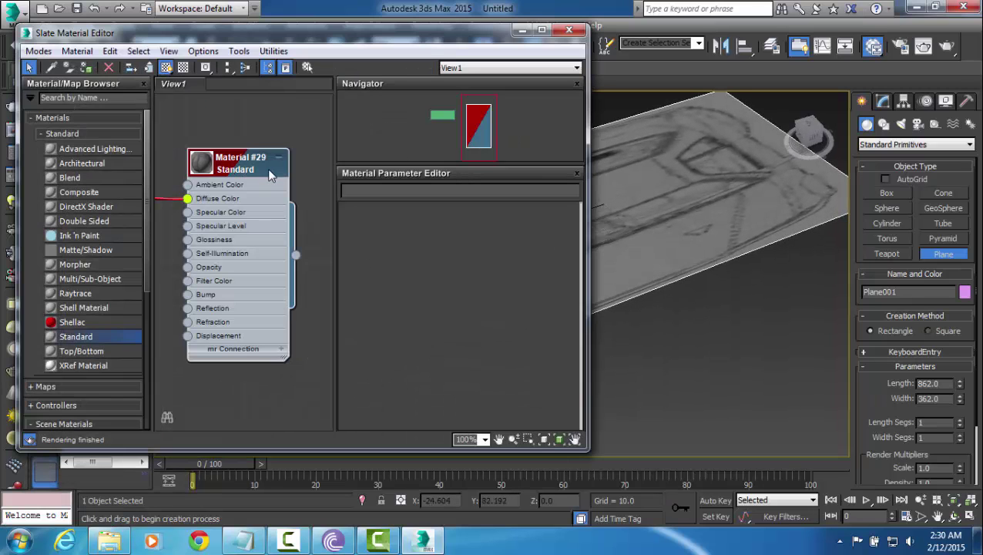
double_click(188, 199)
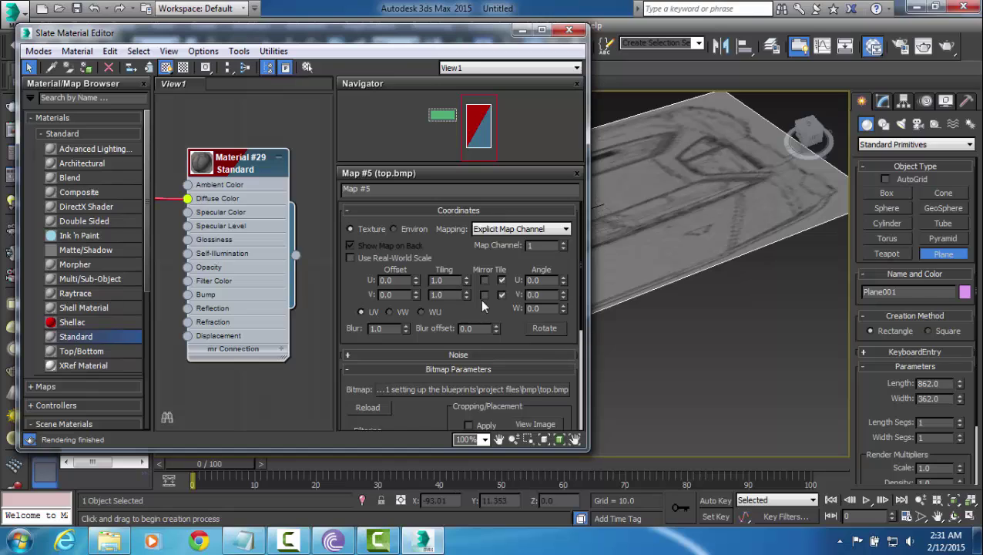
click(543, 309)
text(90)
key(Return)
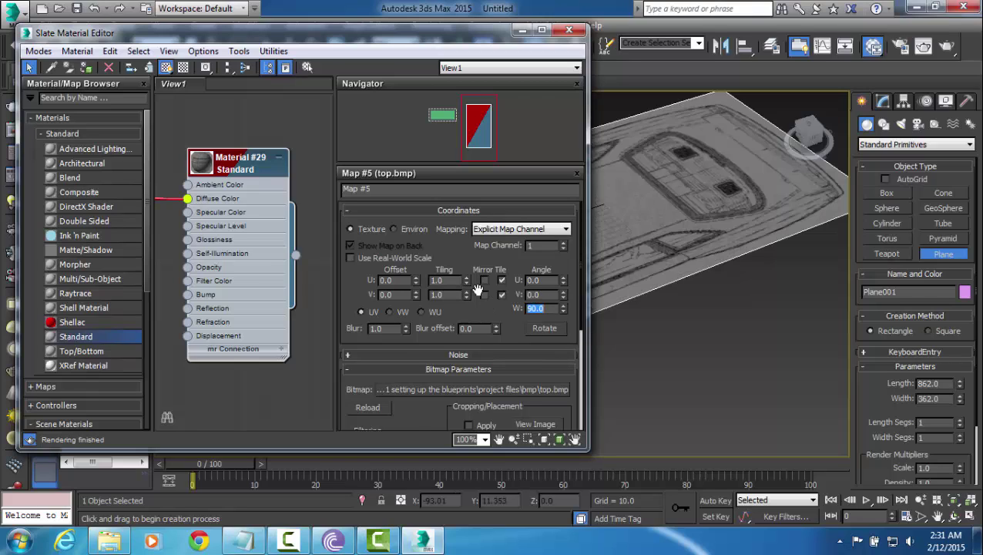
Step: Set the W angle of the top.bmp map back to 0
alt+middle_drag(654, 247, 643, 297)
scroll(661, 244, down, 3)
click(535, 309)
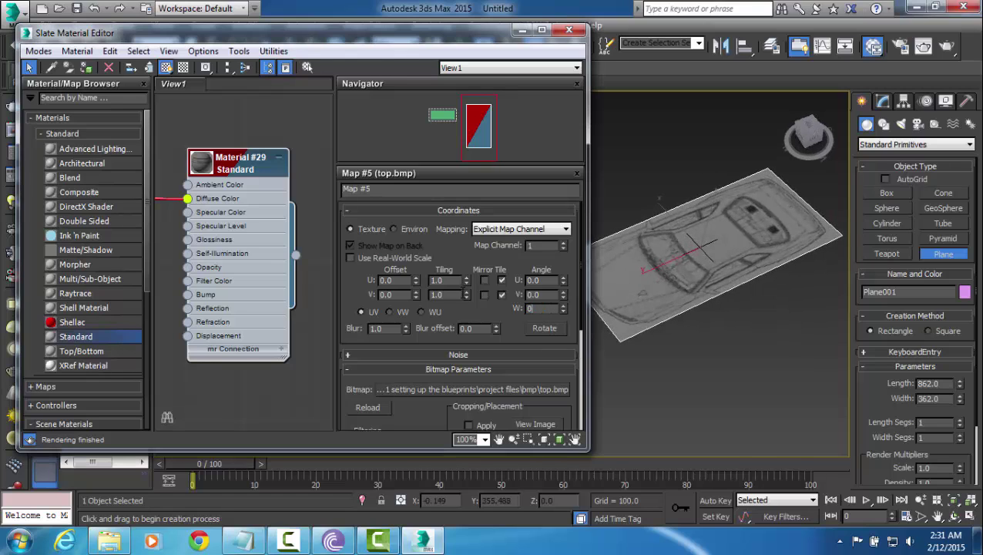
text(0)
key(Return)
Step: Swap the plane's proportions by setting its length to 362 and its width to 862
click(730, 368)
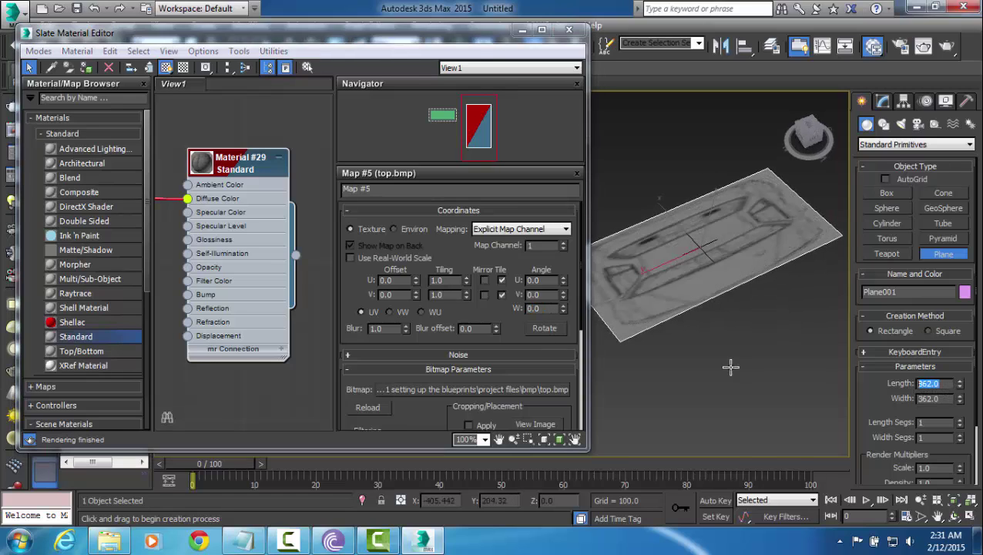
text(3)
key(Tab)
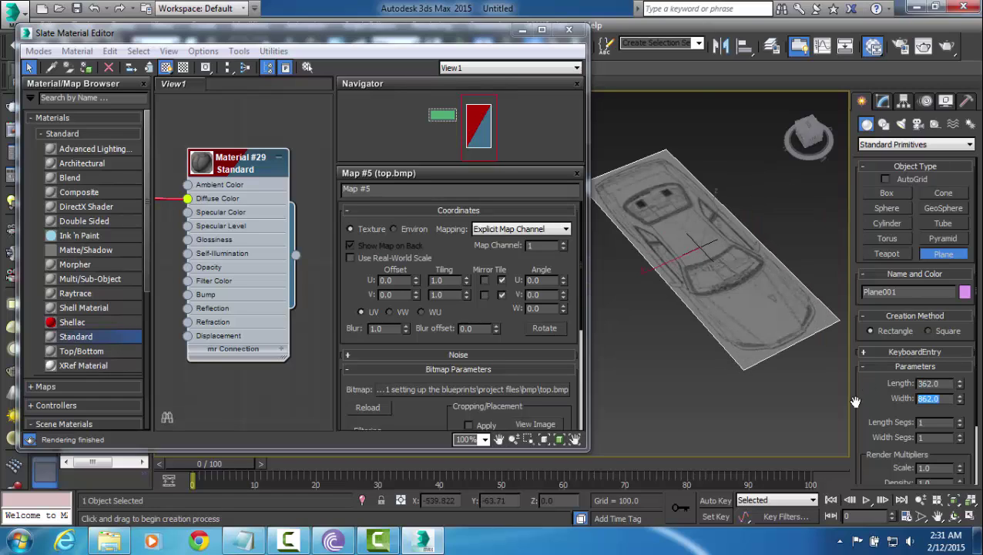
mouse_move(753, 315)
alt+middle_down()
mouse_move(681, 311)
mouse_move(770, 323)
alt+middle_up()
Step: Restore the plane's upright proportions with a length of 862 and a width of 362
key(shift+Tab)
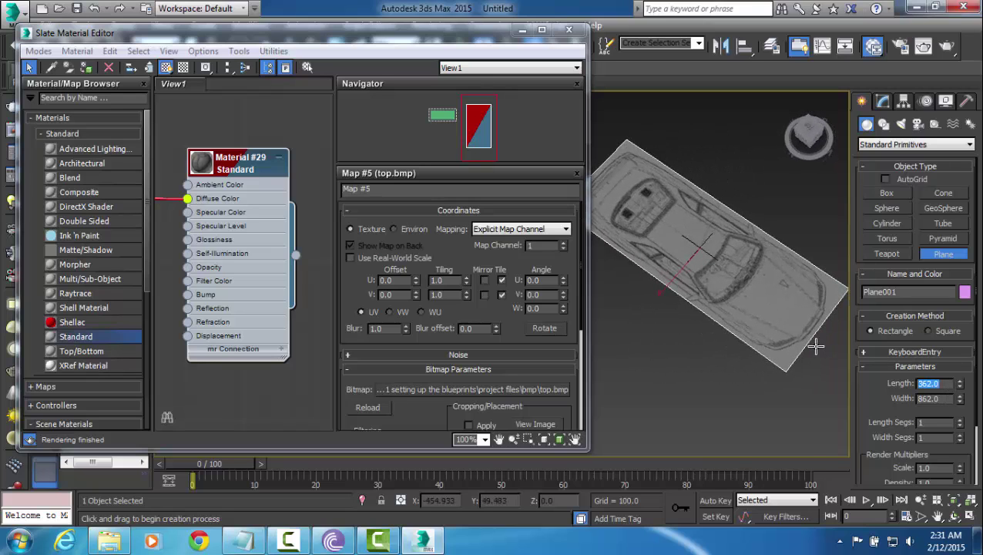
text(862)
key(Tab)
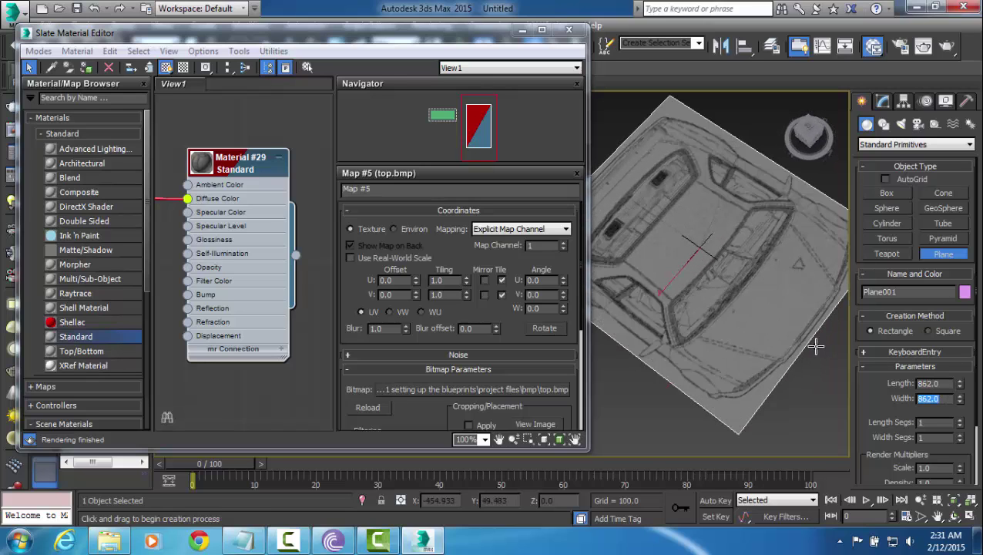
text(362)
key(Return)
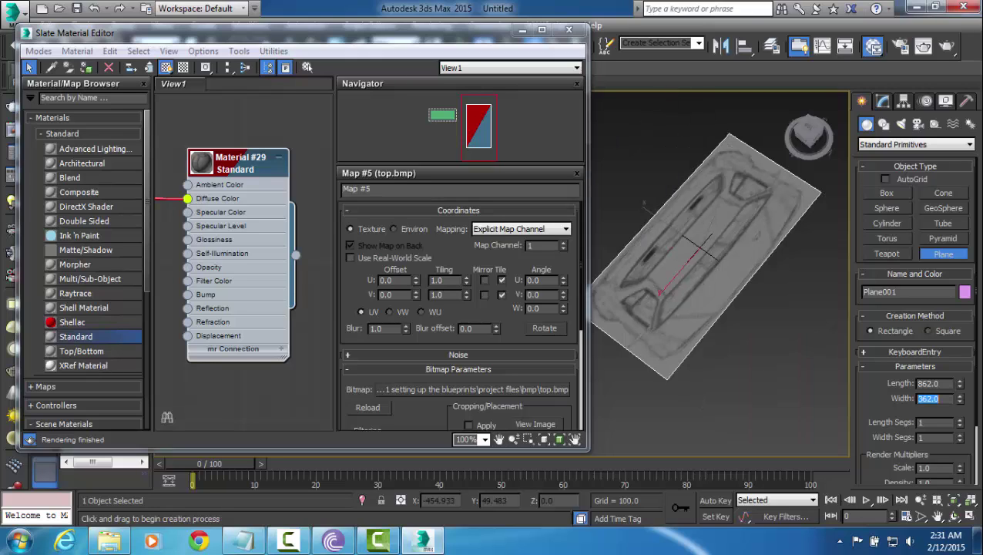
Step: Set the top.bmp map's W angle to 90 and close the Slate Material Editor
click(534, 308)
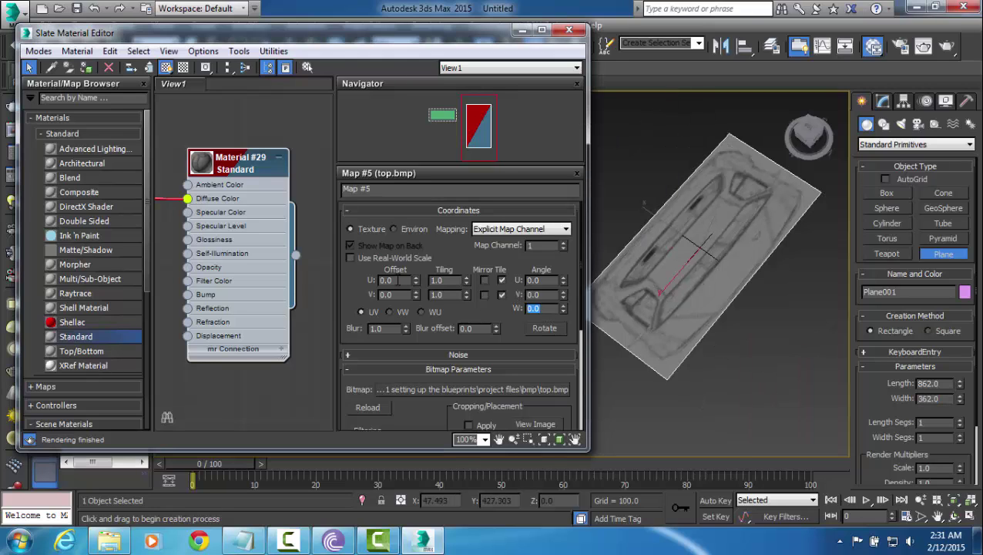
key(Return)
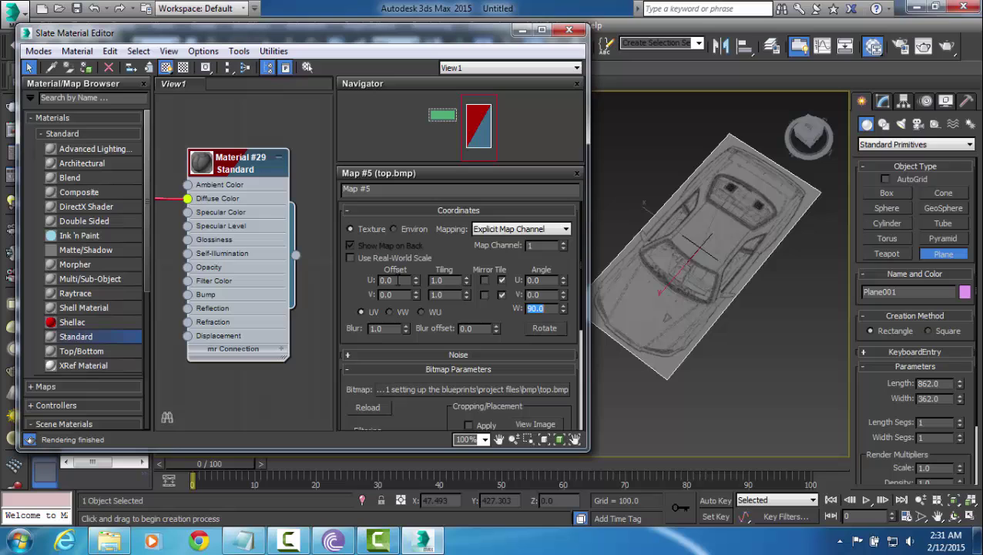
click(569, 29)
Step: Centre the top blueprint plane on the origin with the Move tool by setting X and Y to 0, and deselect it
alt+middle_drag(701, 239, 715, 229)
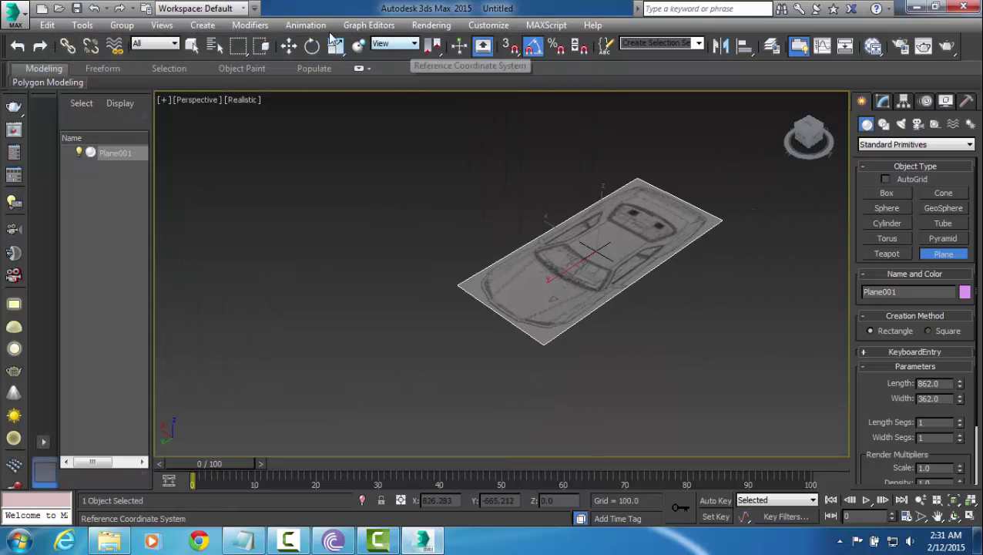
click(289, 48)
middle_drag(565, 150, 551, 151)
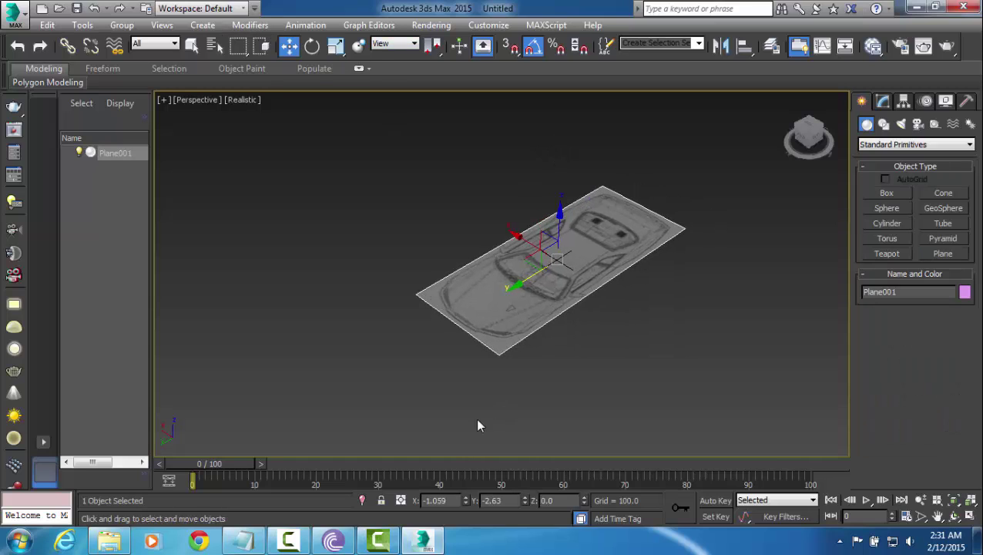
click(452, 500)
text(0)
key(Tab)
text(0)
key(Tab)
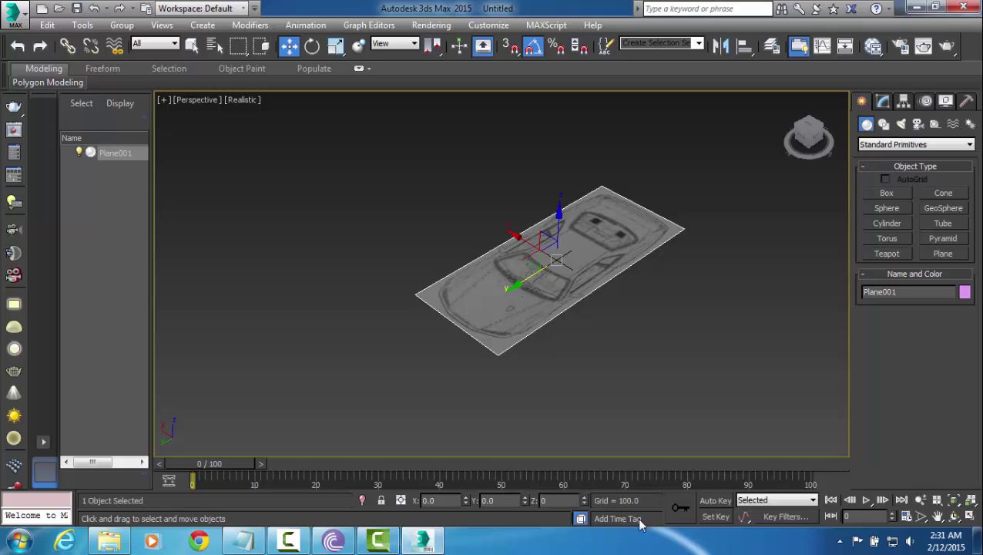
click(644, 283)
scroll(629, 269, up, 3)
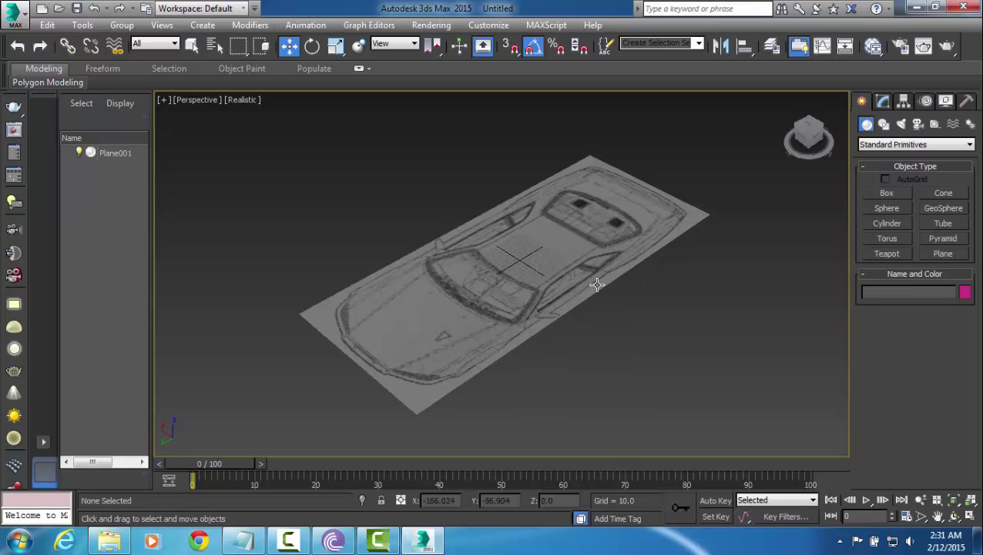
Step: Draw a second plane about 373 long and 932 wide in the Left viewport and switch that viewport to Shaded display
click(970, 515)
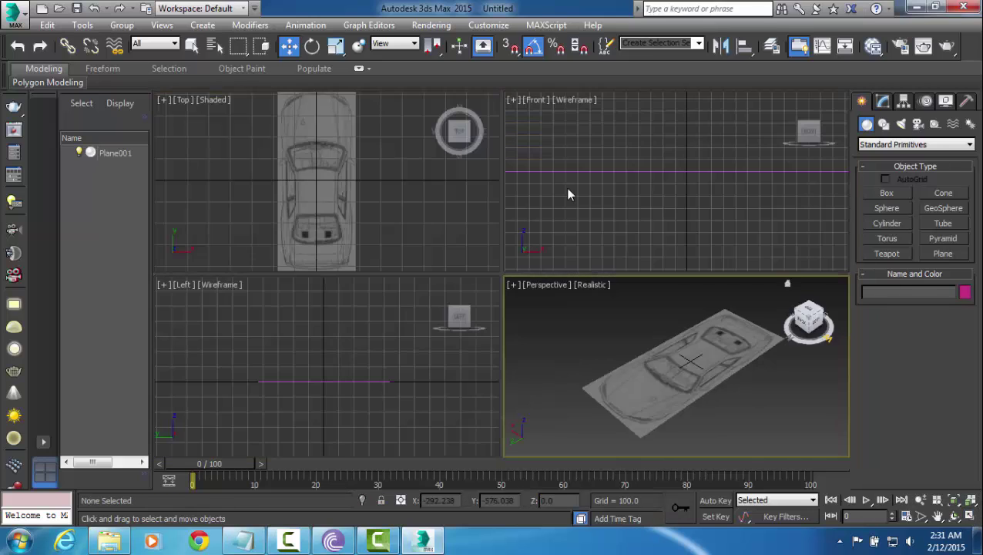
middle_drag(383, 194, 408, 200)
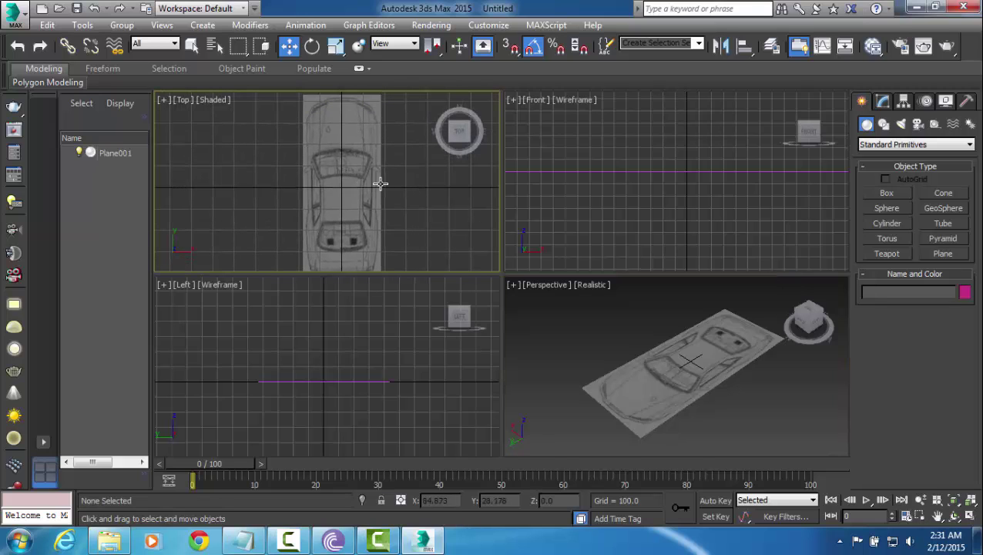
middle_drag(691, 211, 714, 236)
middle_drag(351, 333, 350, 326)
scroll(351, 325, up, 3)
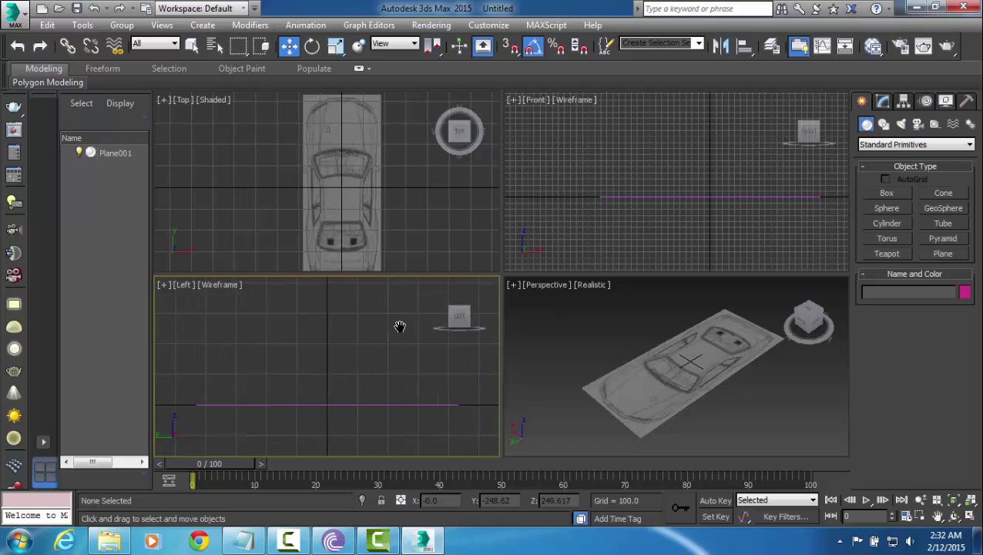
click(943, 254)
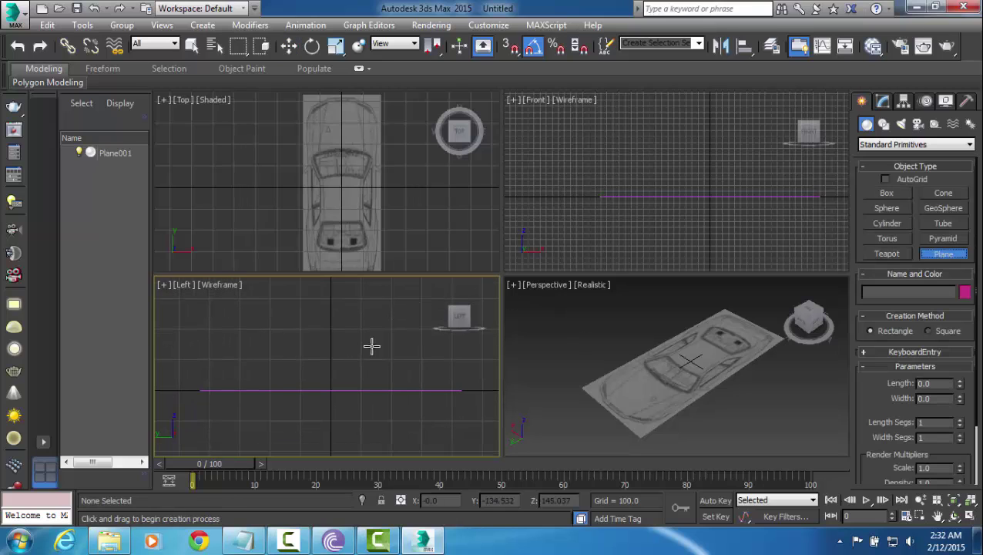
drag(182, 321, 465, 436)
click(221, 285)
click(309, 38)
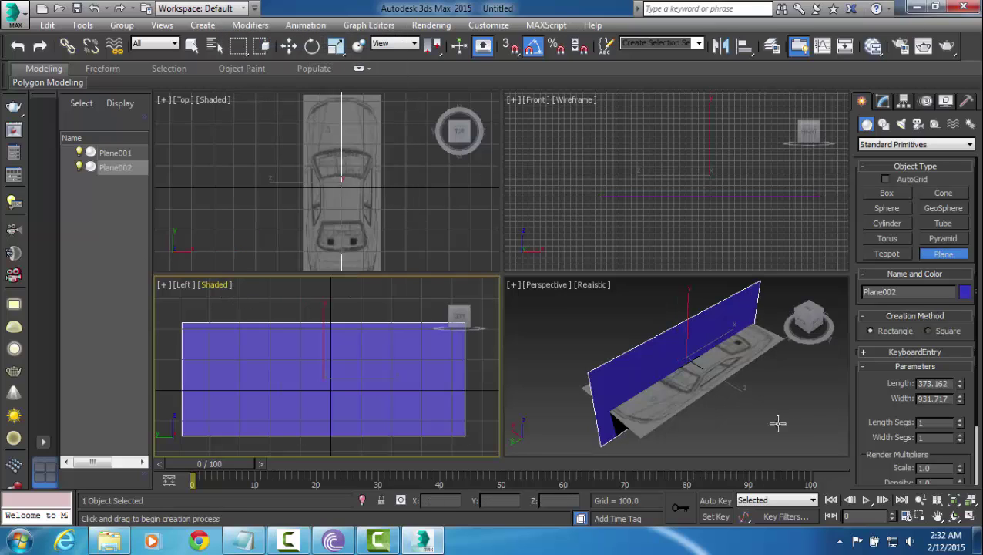
Step: Switch to the bmp folder in Windows Explorer, check the pixel dimensions of the side image, and return to 3ds Max
alt+middle_drag(740, 391, 729, 390)
key(m)
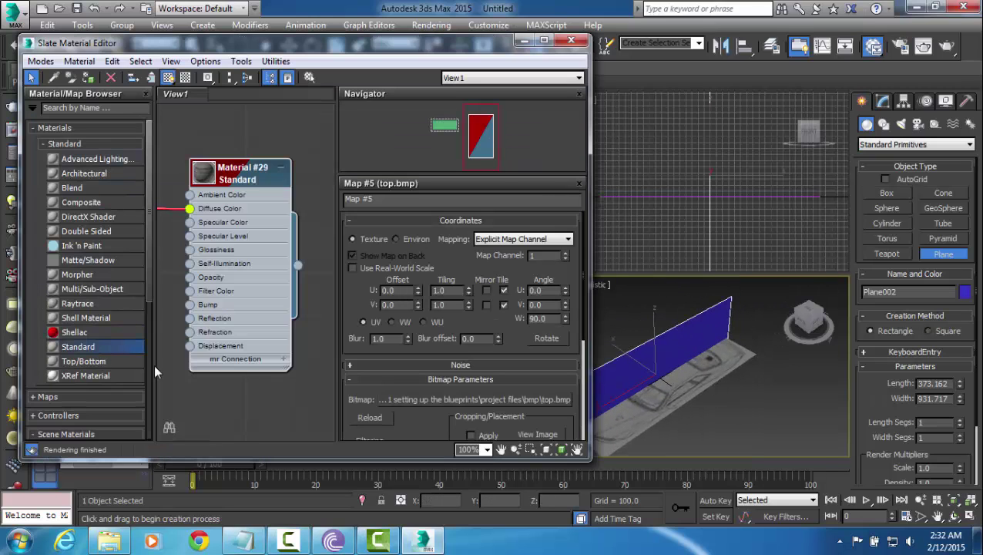
click(112, 541)
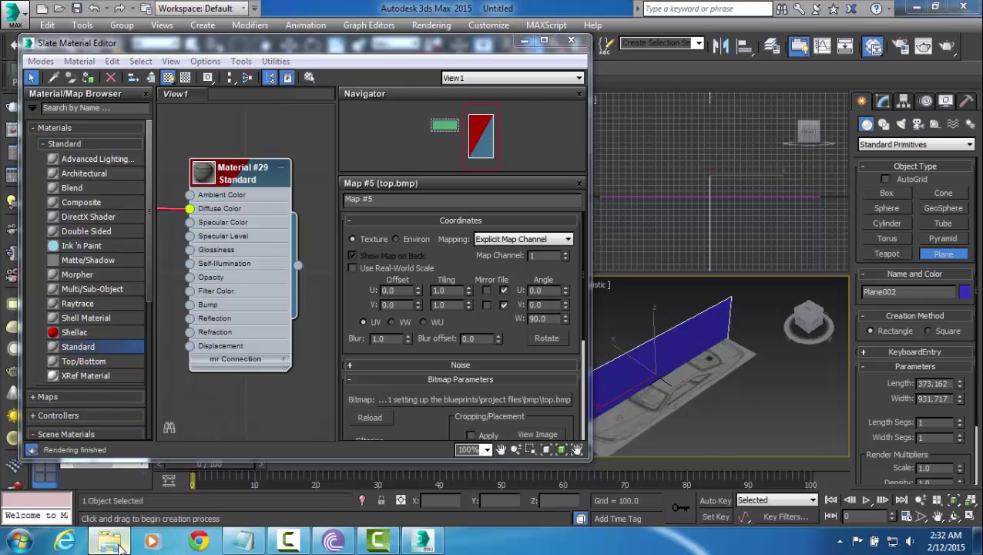
click(465, 224)
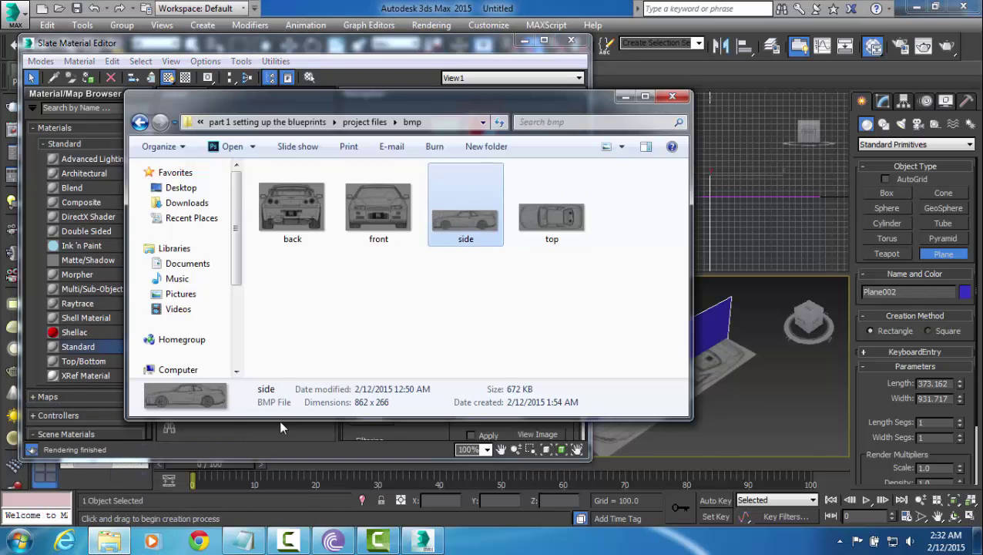
click(552, 6)
click(524, 41)
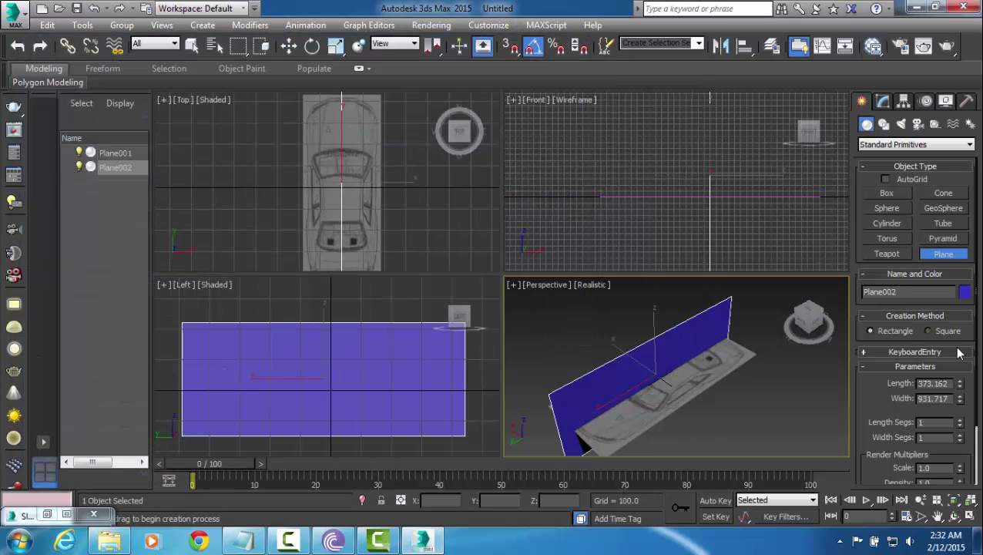
Step: Set the side plane's length to 266 and its width to 862
click(950, 383)
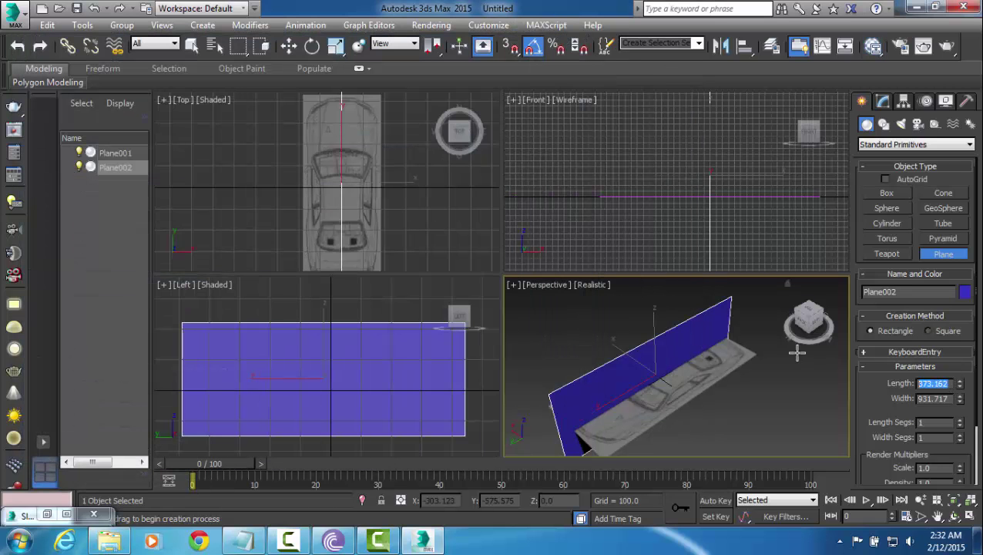
text(266)
key(Tab)
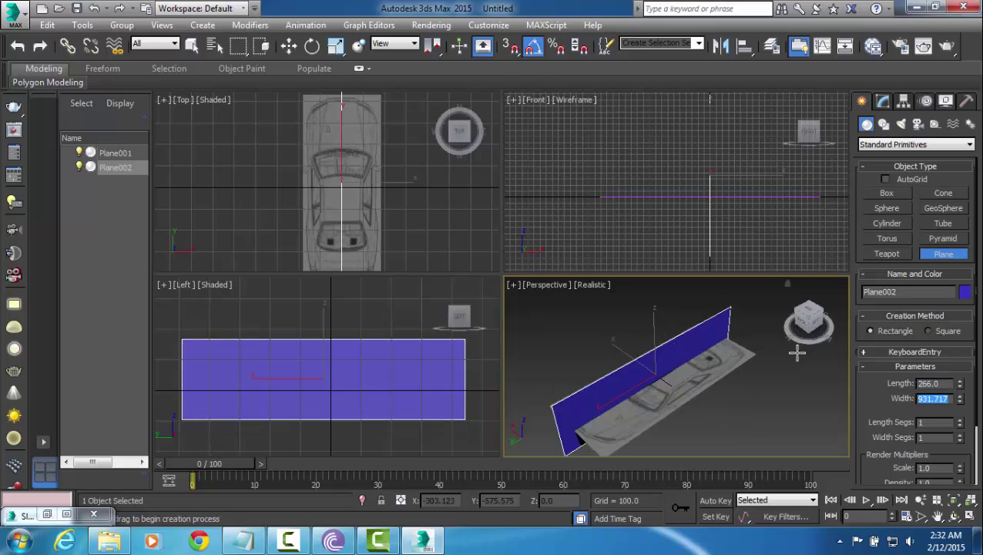
text(862)
key(Return)
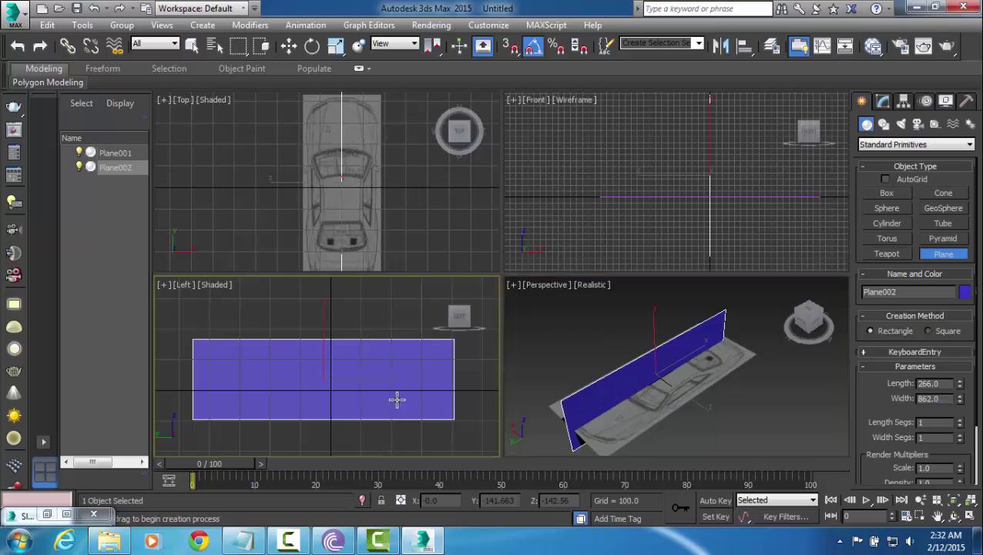
Step: Centre the side plane on the origin with the Move tool by setting its Y and Z positions to 0
key(w)
double_click(509, 500)
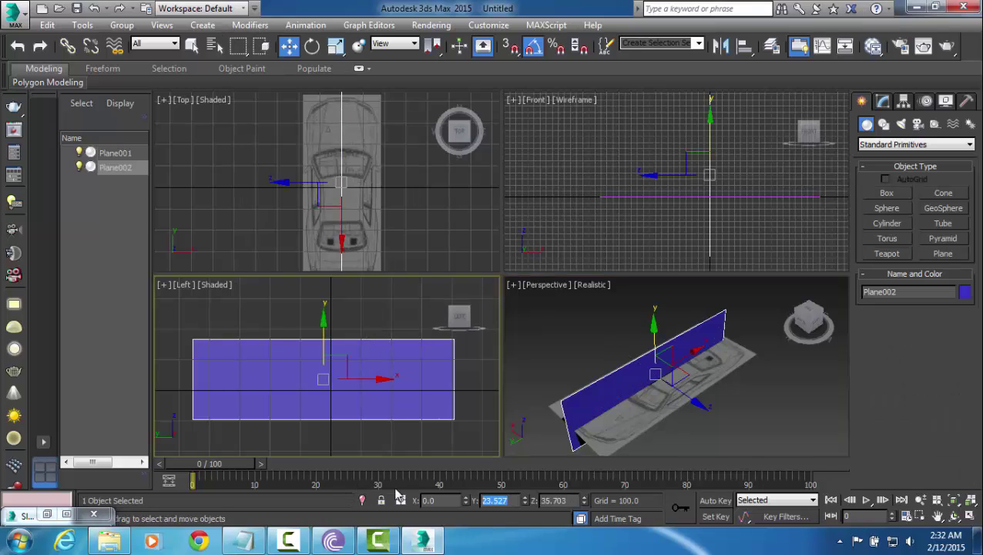
text(0)
key(Tab)
text(0)
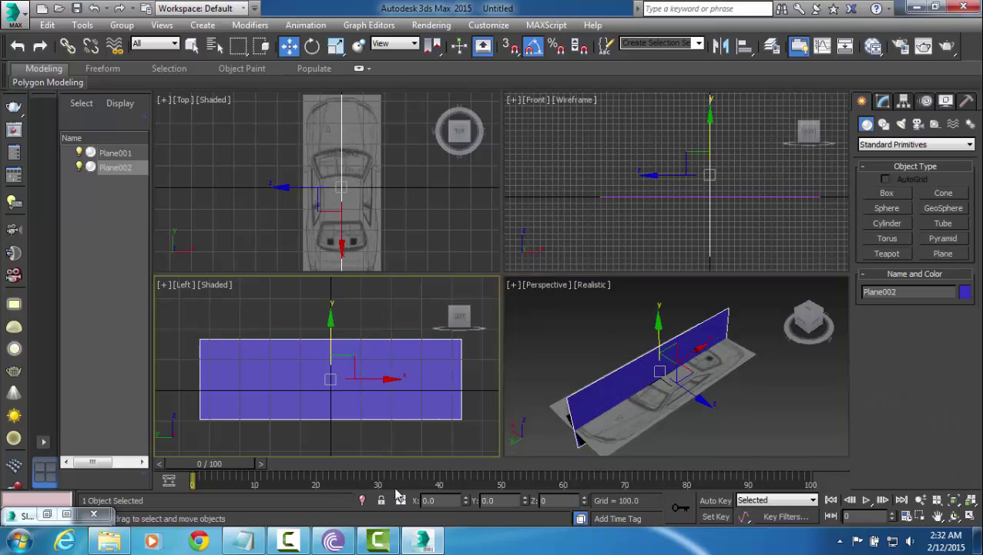
right_click(748, 423)
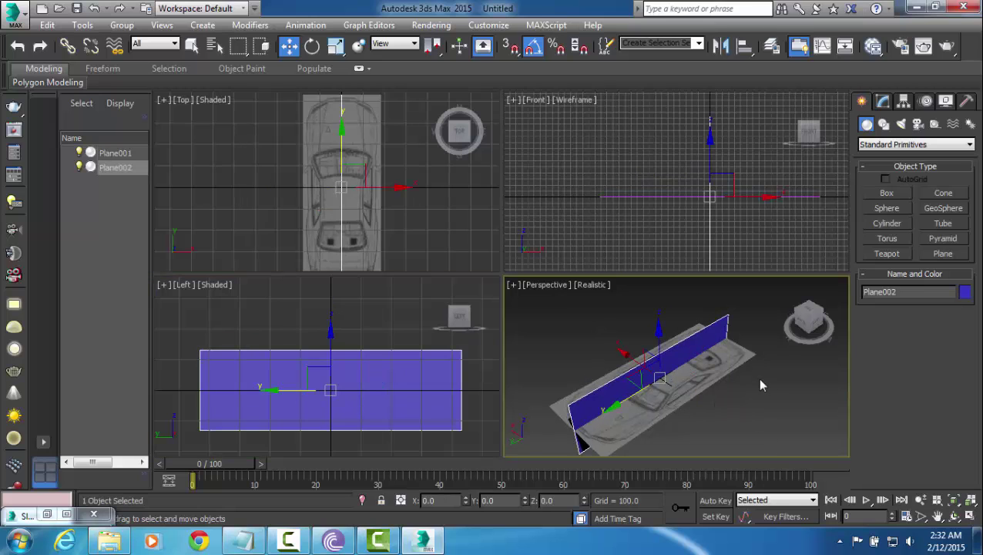
Step: Create a new Standard material in the Slate Material Editor with the side bitmap as its Diffuse Color map
key(m)
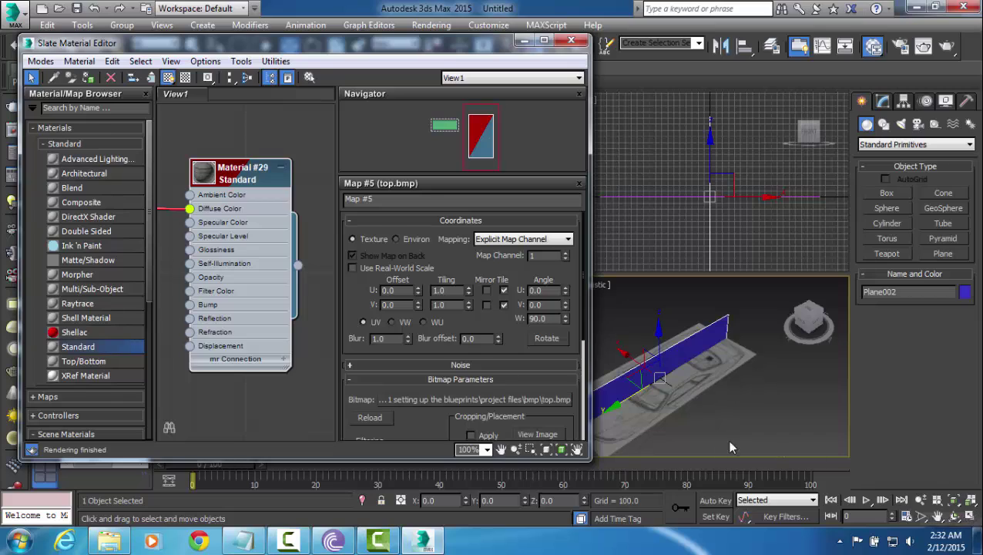
double_click(91, 350)
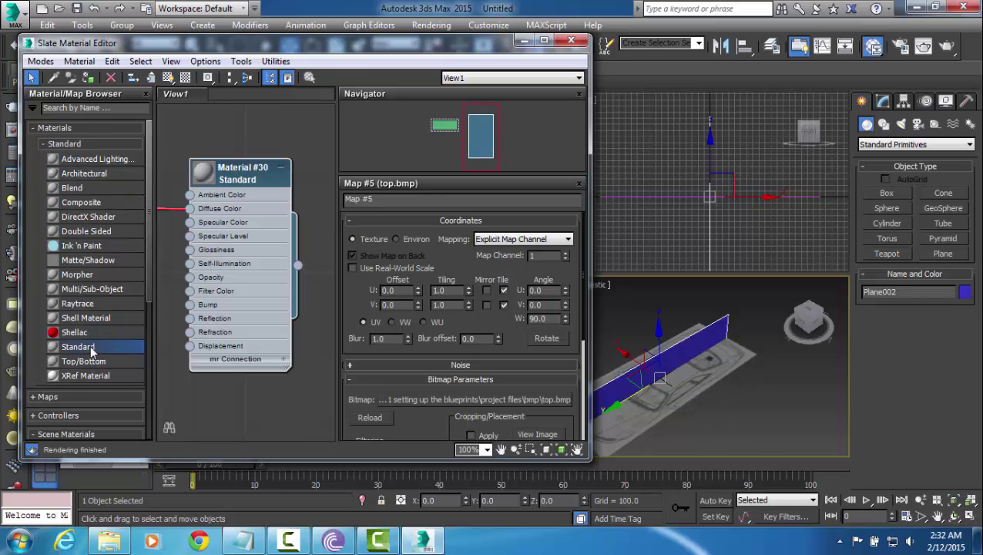
double_click(194, 208)
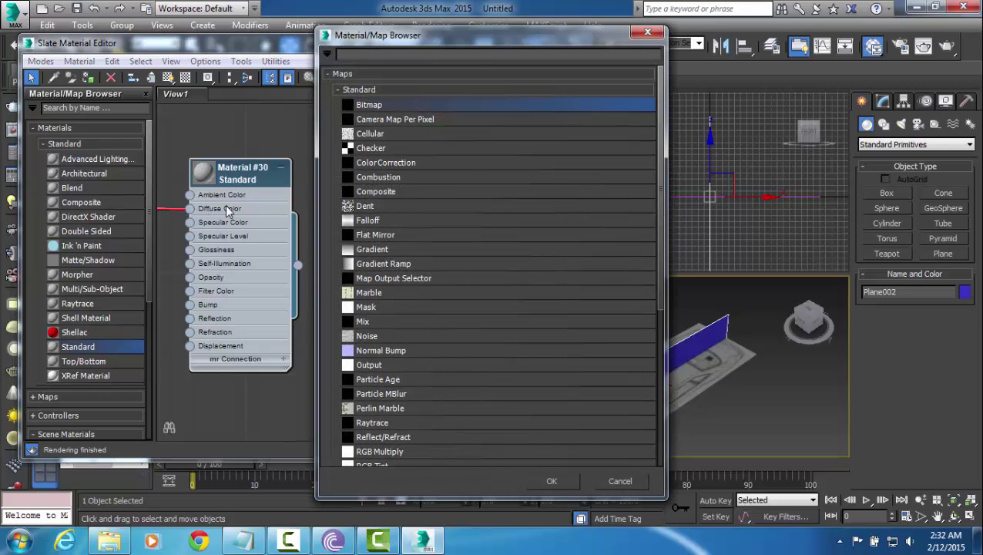
click(555, 479)
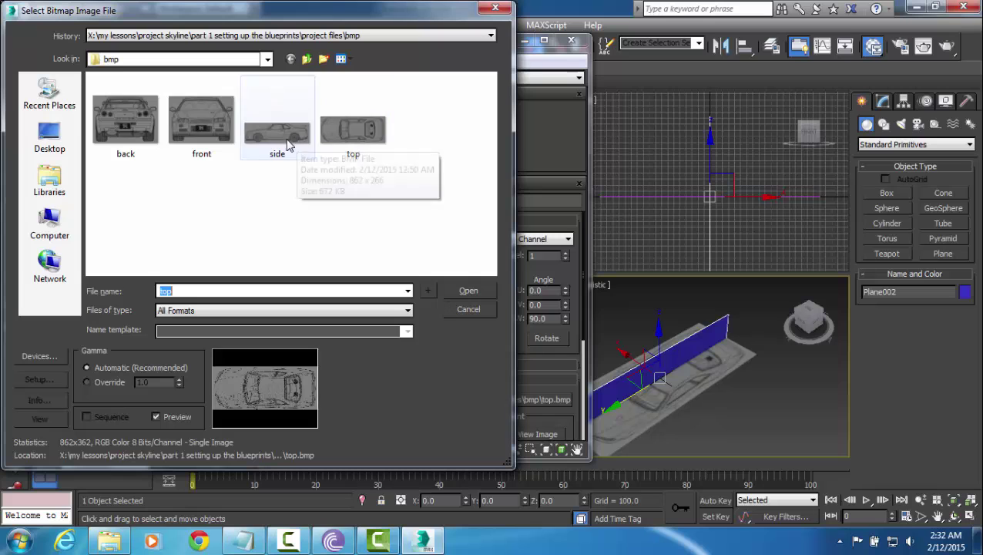
click(289, 146)
click(477, 286)
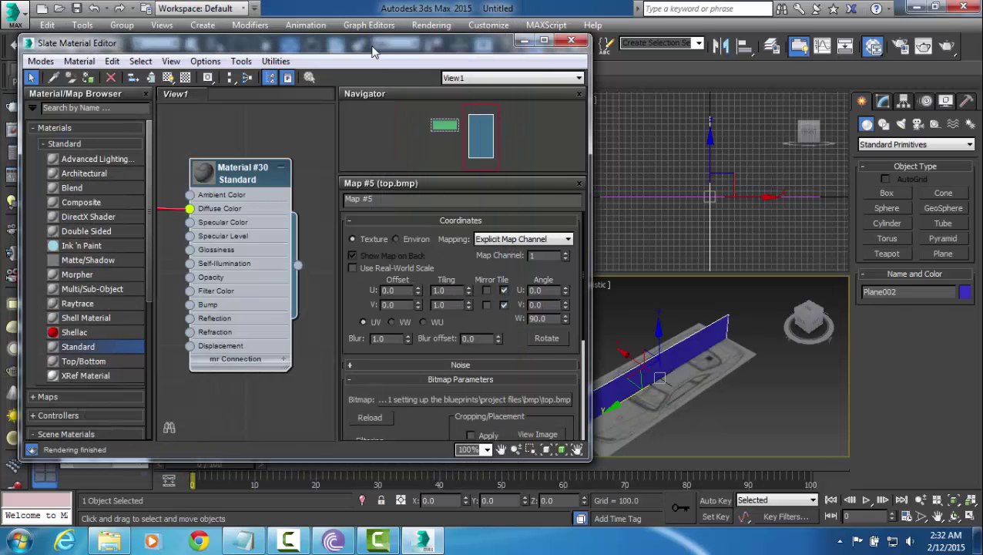
Step: Assign the side-image material to the side plane, show it shaded in the viewport, and maximize the Perspective view
drag(373, 54, 363, 43)
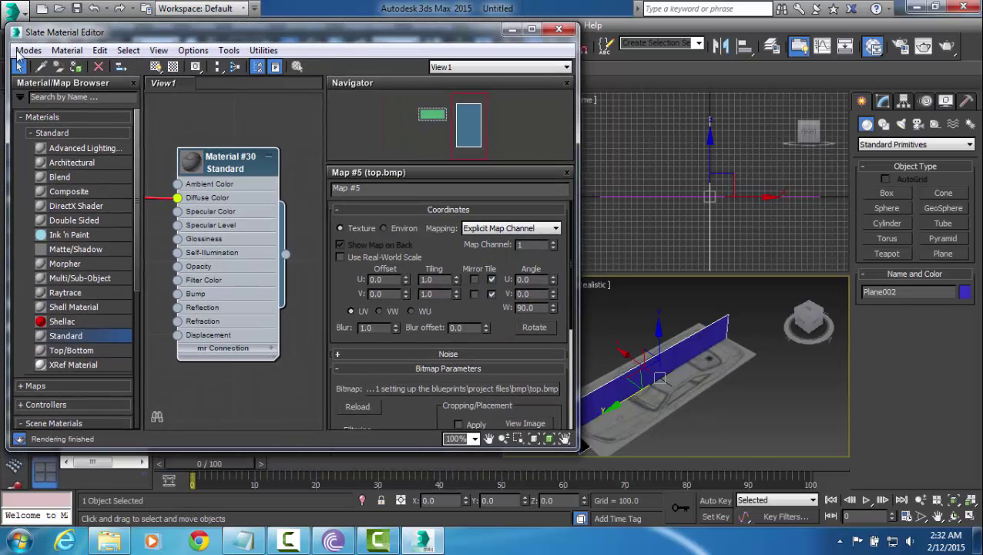
click(74, 68)
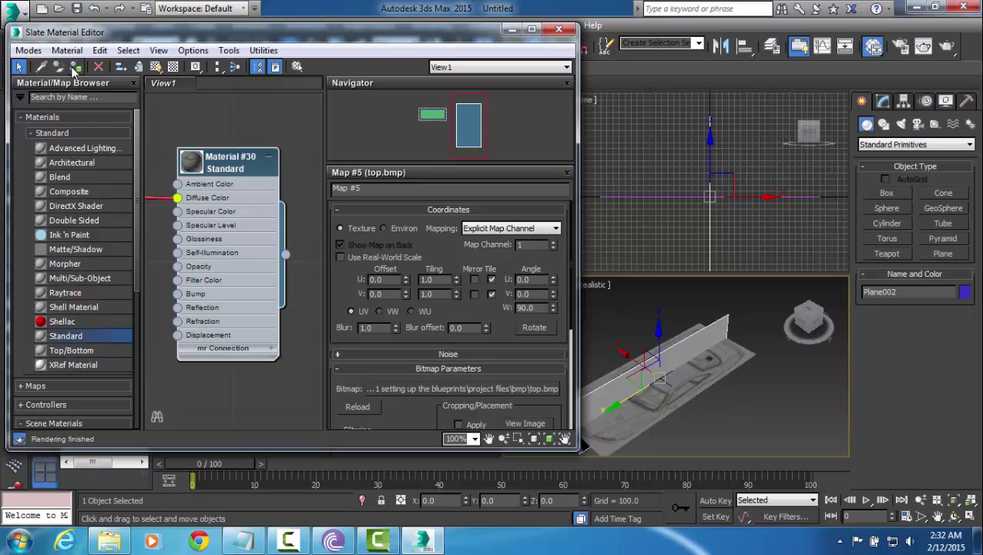
click(155, 68)
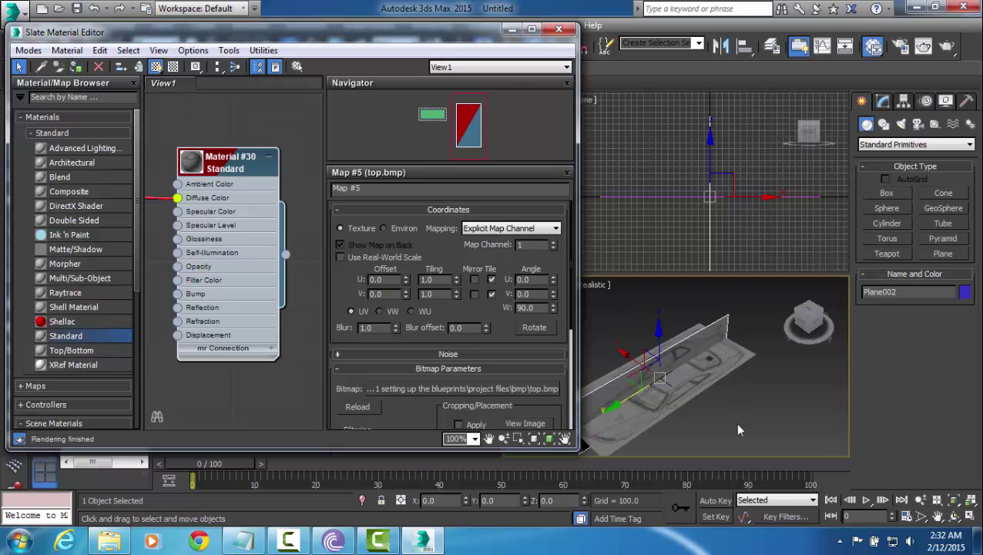
middle_drag(724, 416, 728, 414)
key(alt+w)
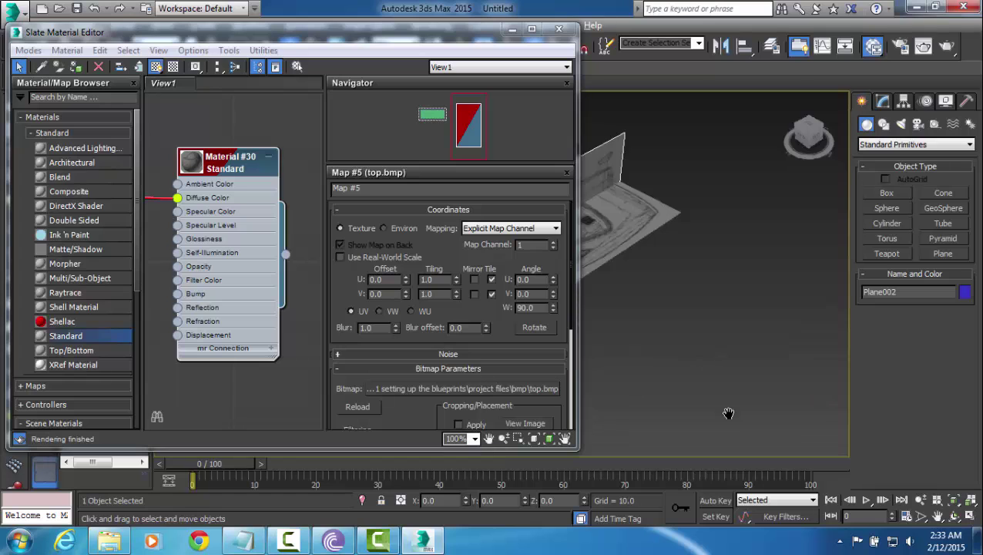
click(513, 30)
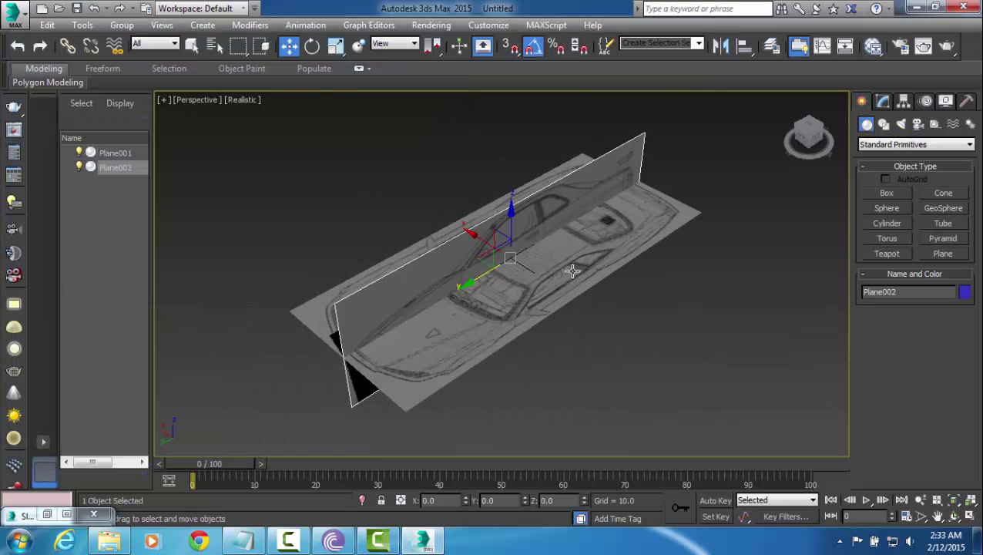
Step: Raise the side plane along Z to about 122 so the car side stands above the top-view plane
alt+middle_drag(513, 262, 512, 204)
drag(513, 217, 516, 164)
alt+middle_drag(515, 164, 500, 248)
alt+middle_drag(421, 254, 505, 297)
scroll(428, 254, up, 3)
scroll(399, 271, down, 5)
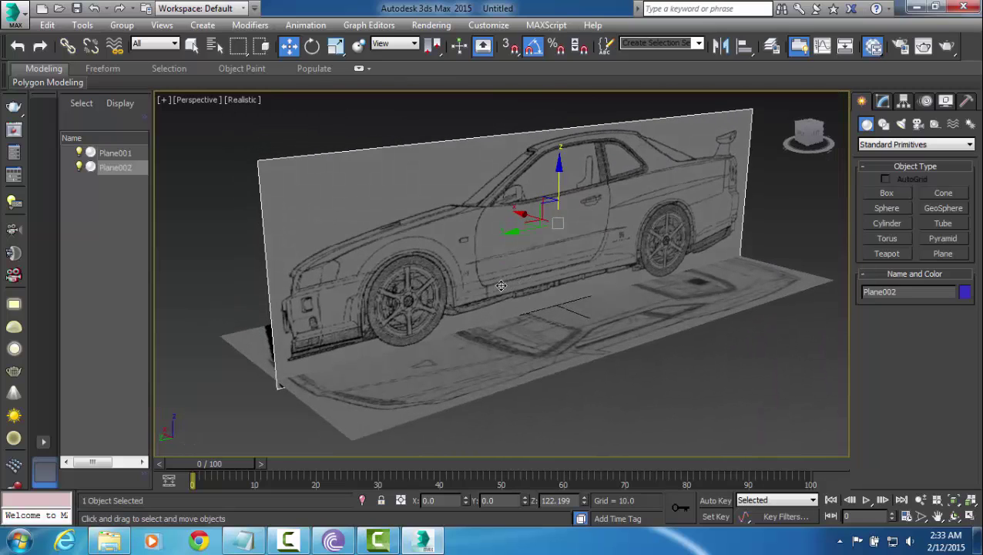
Step: Set the side material's Self-Illumination to 100 and close the material editor
key(m)
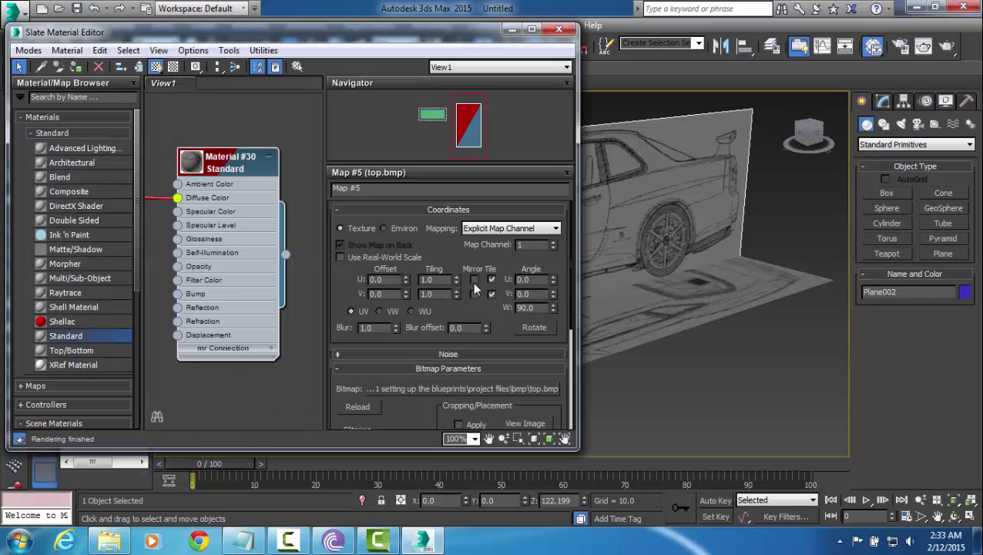
double_click(225, 170)
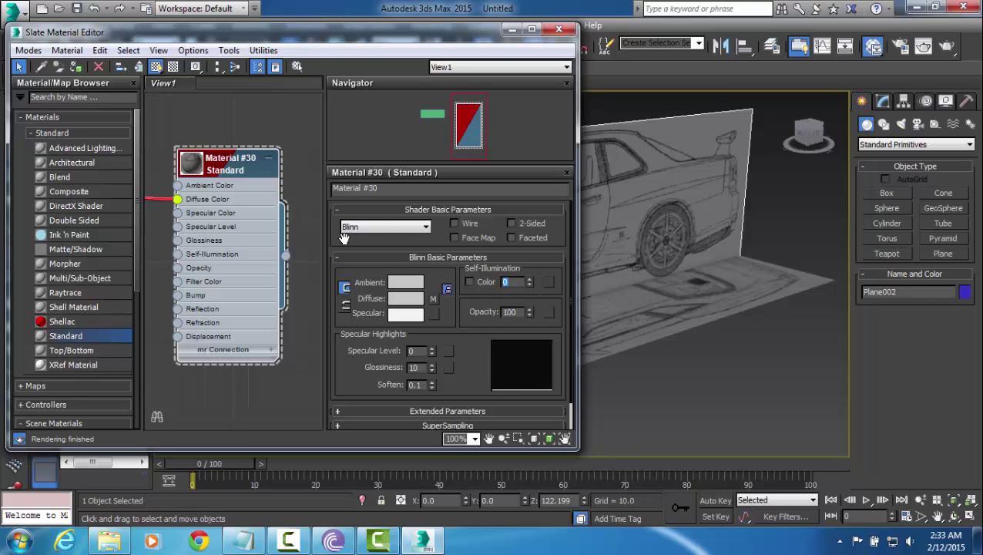
key(Return)
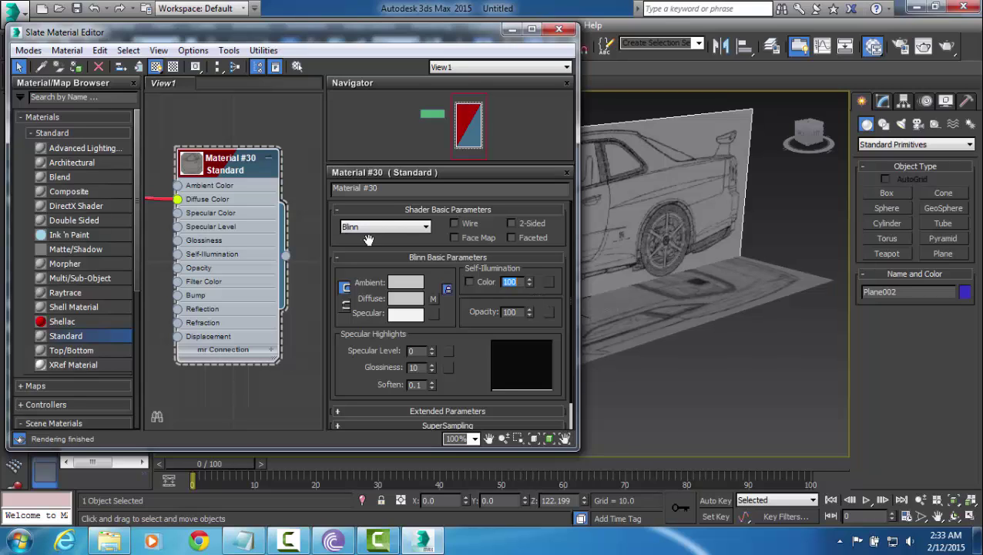
click(558, 28)
middle_drag(621, 219, 629, 219)
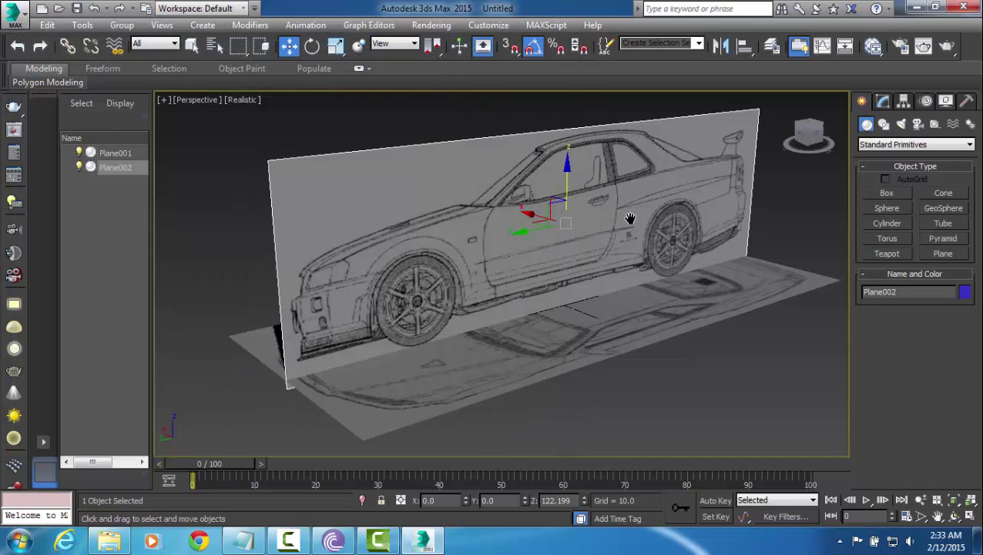
alt+middle_drag(539, 239, 510, 244)
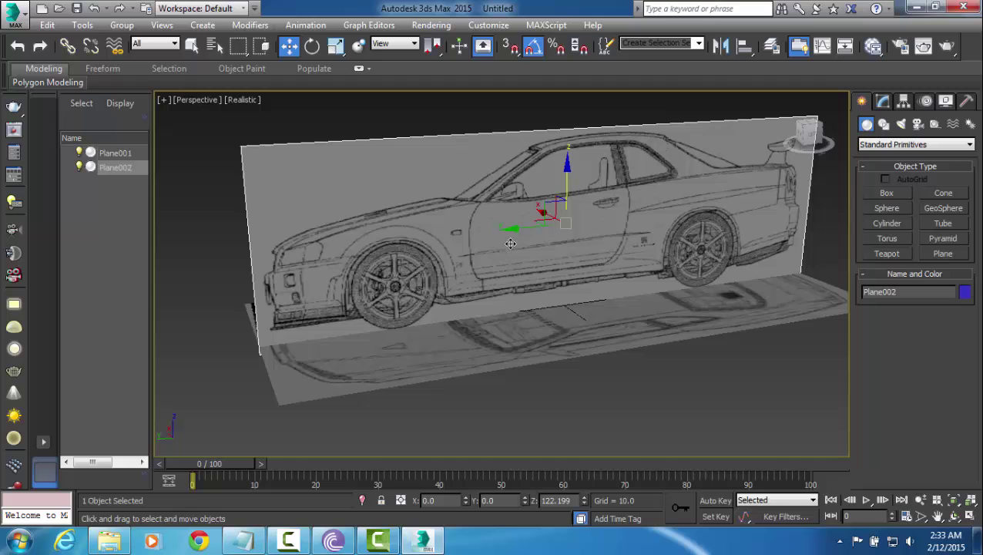
Step: Move the side material's node off the overlapping top-view material, then set the top-view material's Self-Illumination to 100
click(497, 351)
key(m)
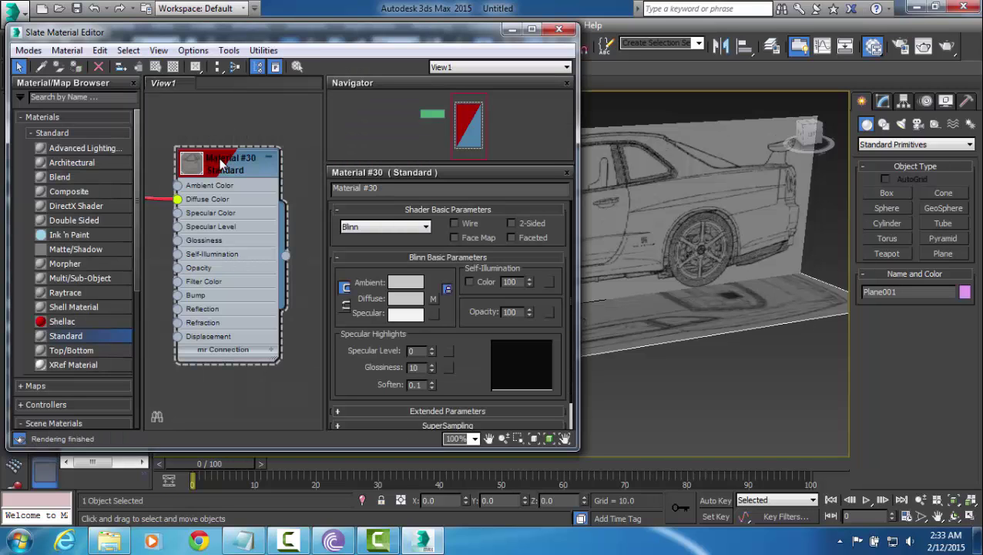
drag(222, 165, 233, 262)
click(264, 175)
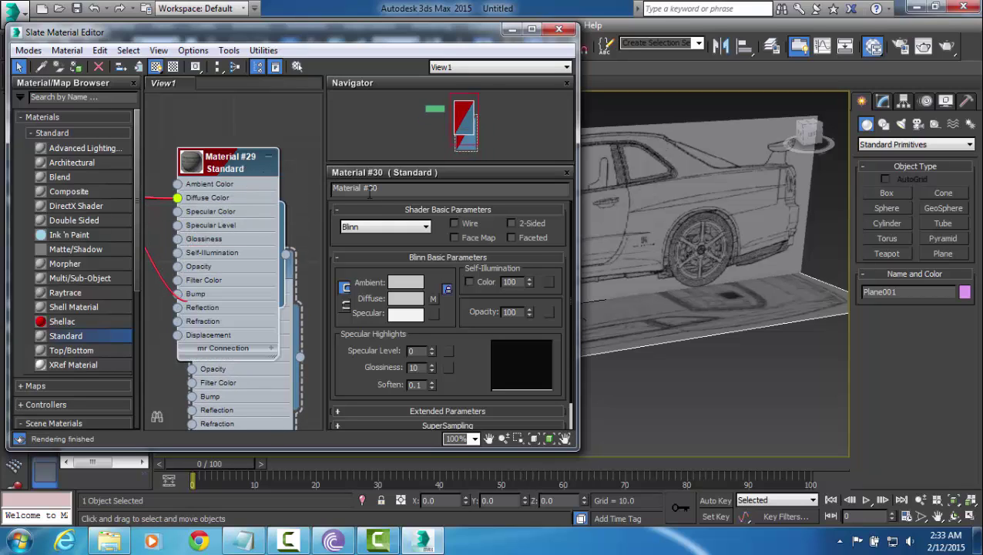
double_click(246, 174)
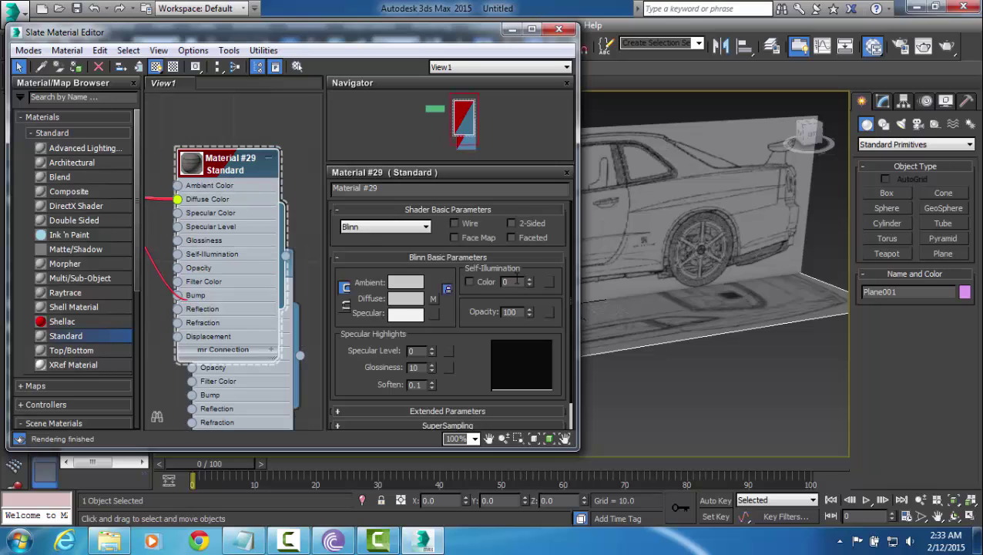
key(Return)
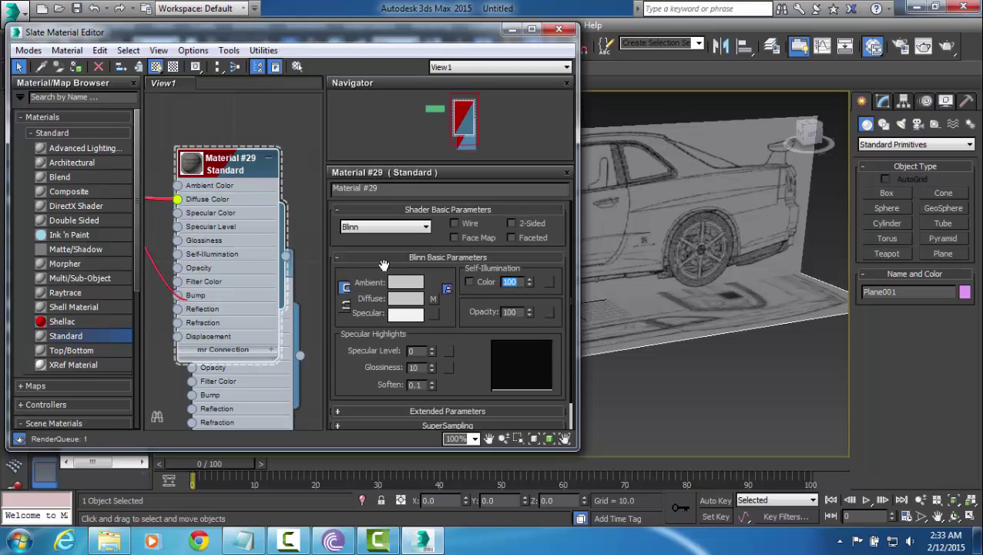
click(560, 32)
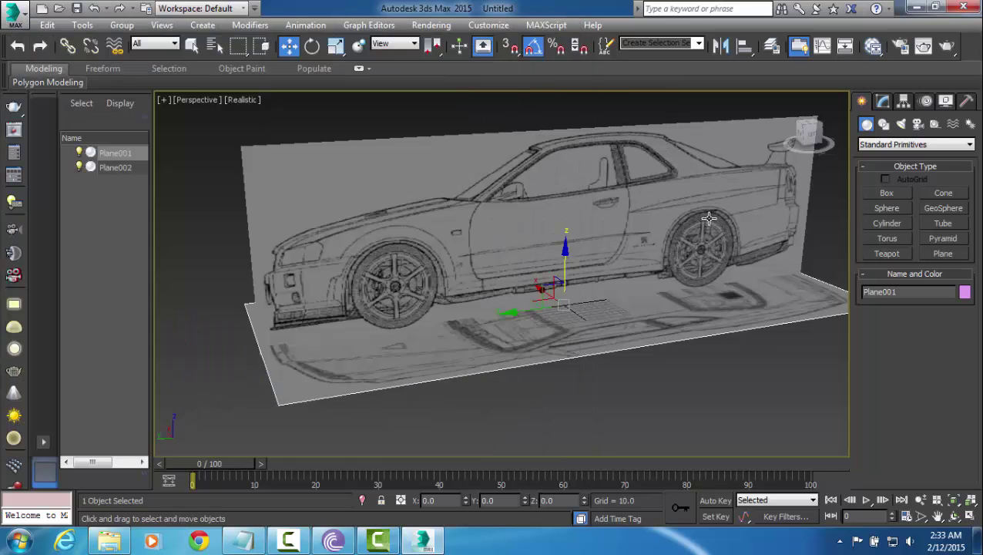
Step: Return to the four-viewport layout, draw a plane about 125 long and 176 wide in the Front viewport, and set that viewport to Shaded
scroll(690, 250, down, 1)
click(969, 516)
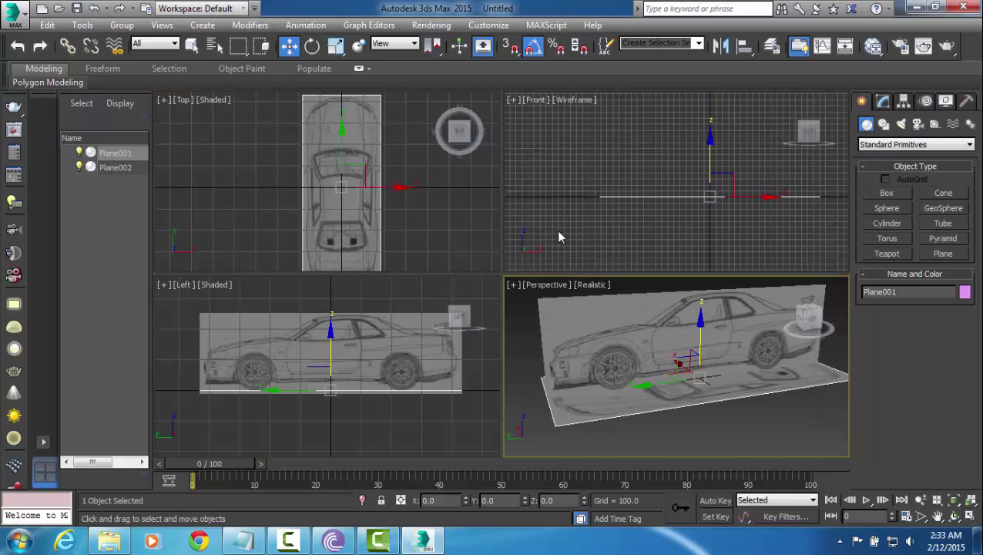
right_click(594, 232)
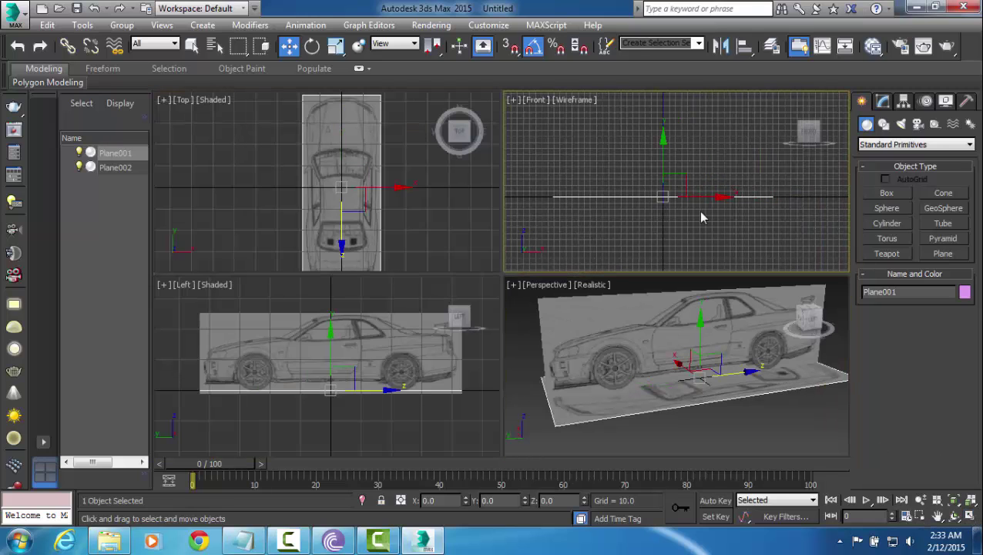
click(943, 254)
drag(626, 161, 733, 236)
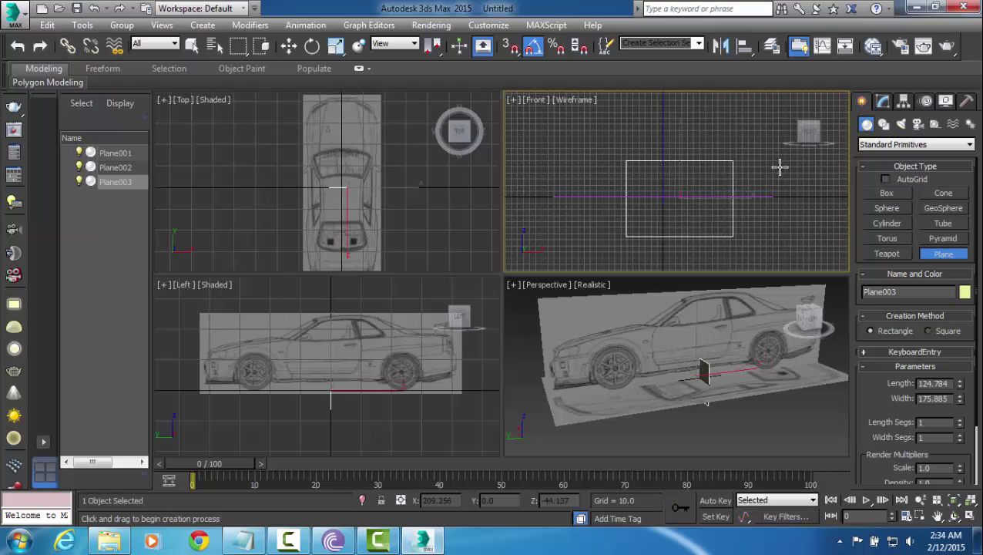
click(575, 100)
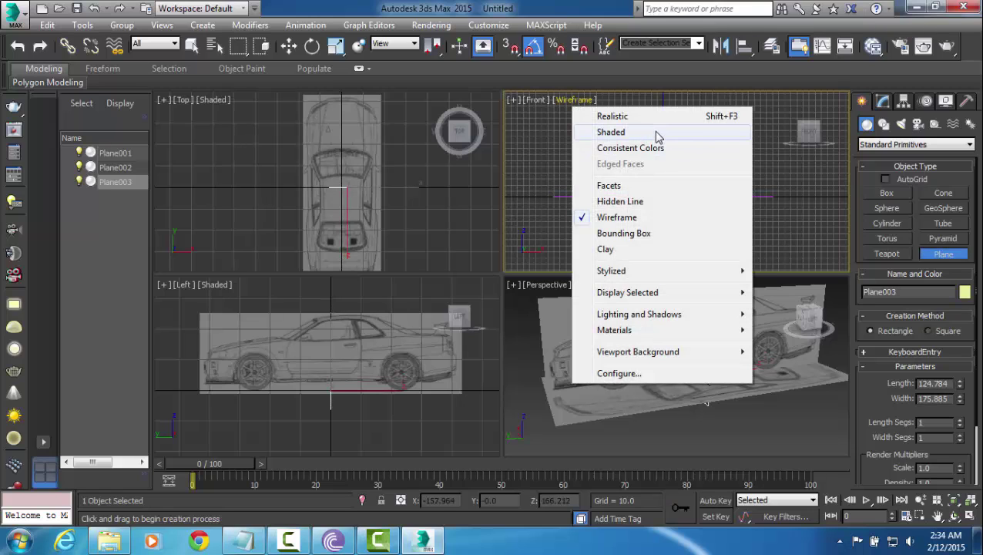
click(657, 136)
Step: Hide the grid in the Front, Top and Left viewports
scroll(698, 154, up, 4)
middle_drag(698, 154, 698, 149)
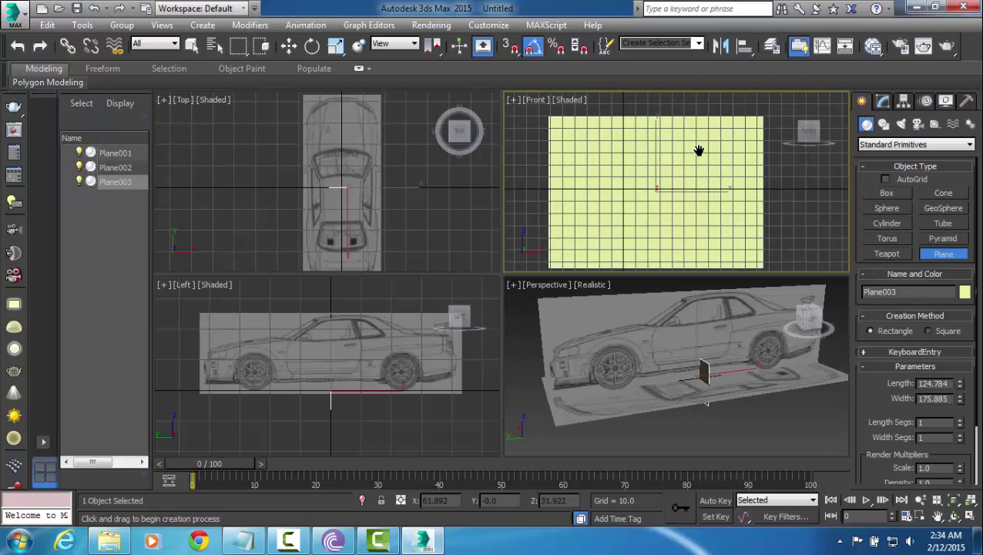
key(g)
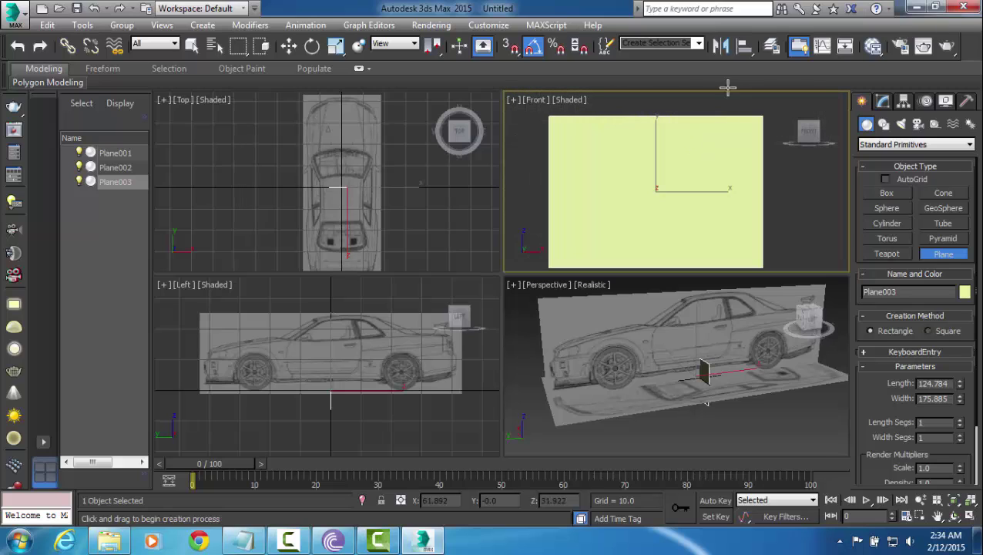
middle_drag(421, 157, 404, 154)
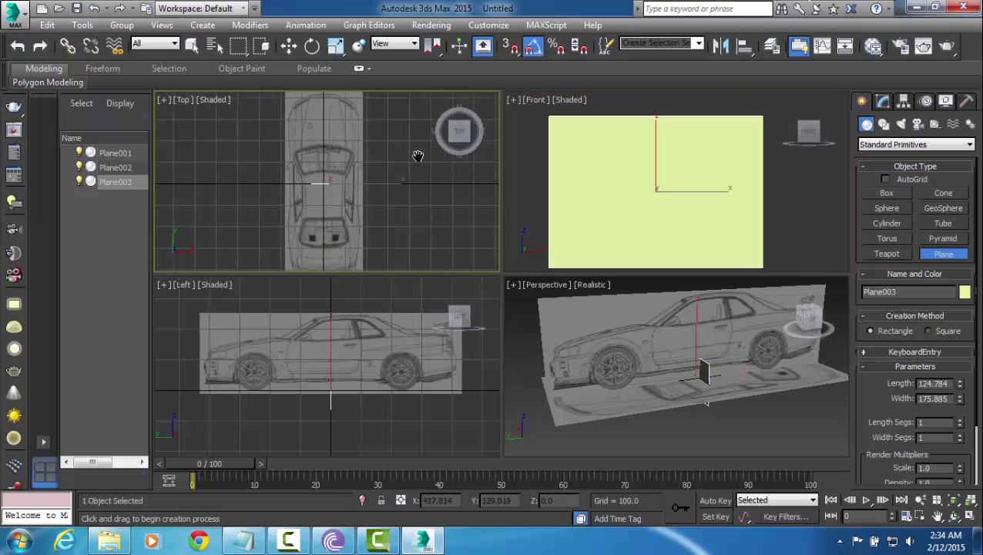
key(g)
middle_drag(402, 309, 390, 308)
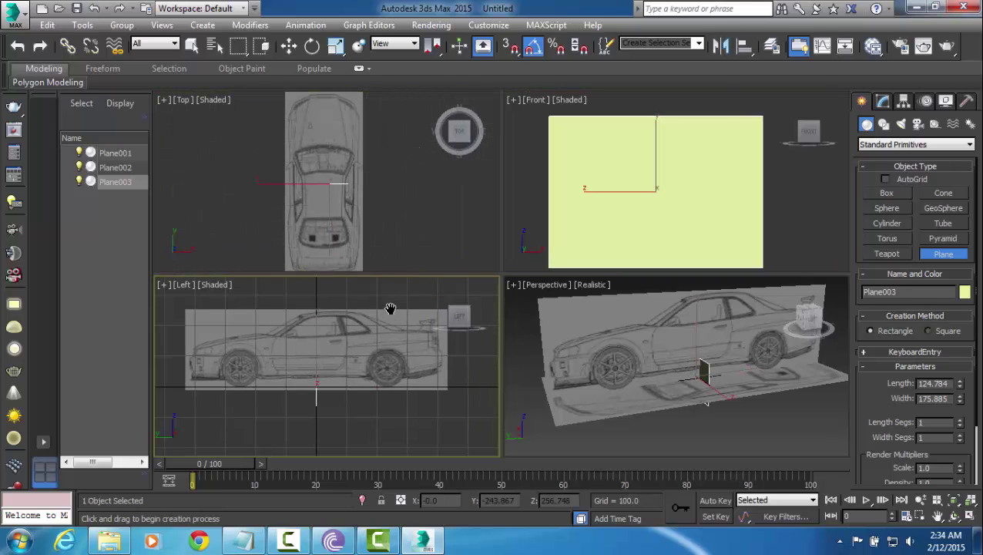
key(g)
middle_drag(703, 194, 698, 188)
scroll(698, 188, down, 2)
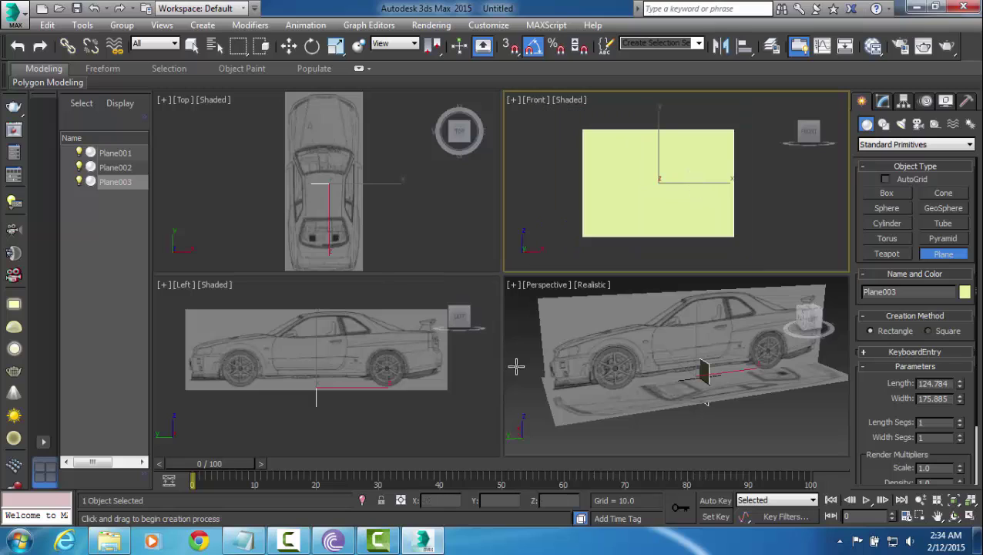
Step: Switch to the bmp folder in Windows Explorer, check the pixel dimensions of the front image, and return to 3ds Max
click(108, 541)
click(378, 219)
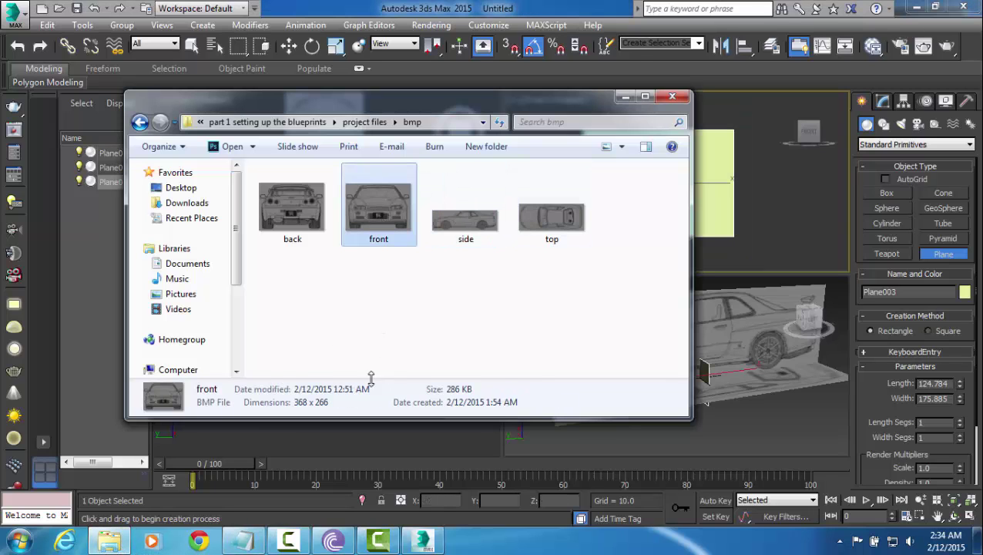
click(560, 7)
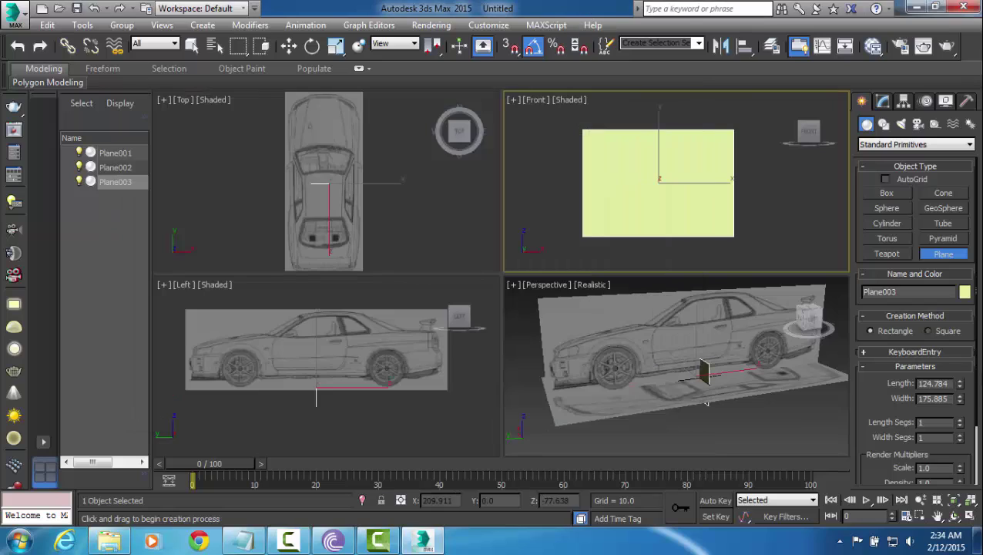
Step: Set the front plane's length to 266 and its width to 368
double_click(945, 383)
text(266)
key(Tab)
text(368)
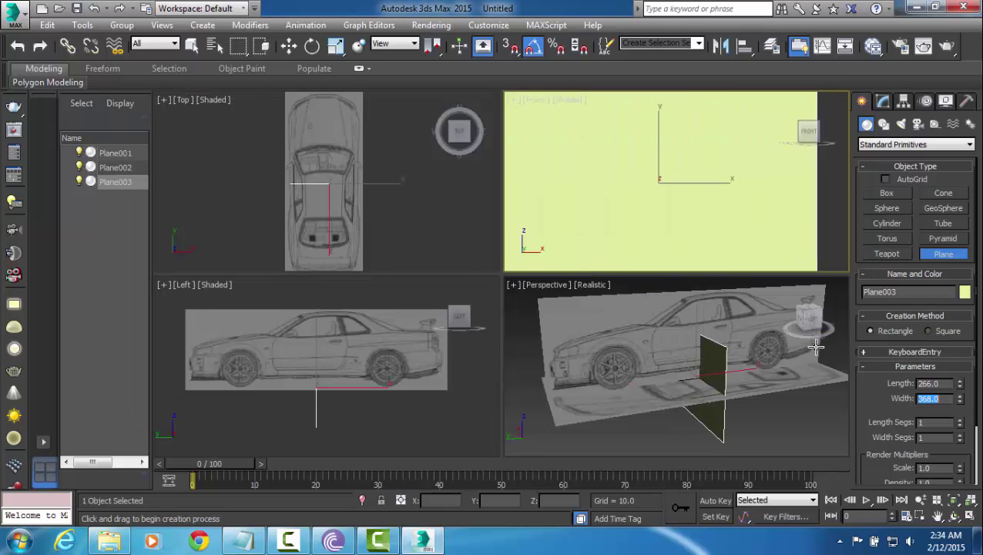
key(z)
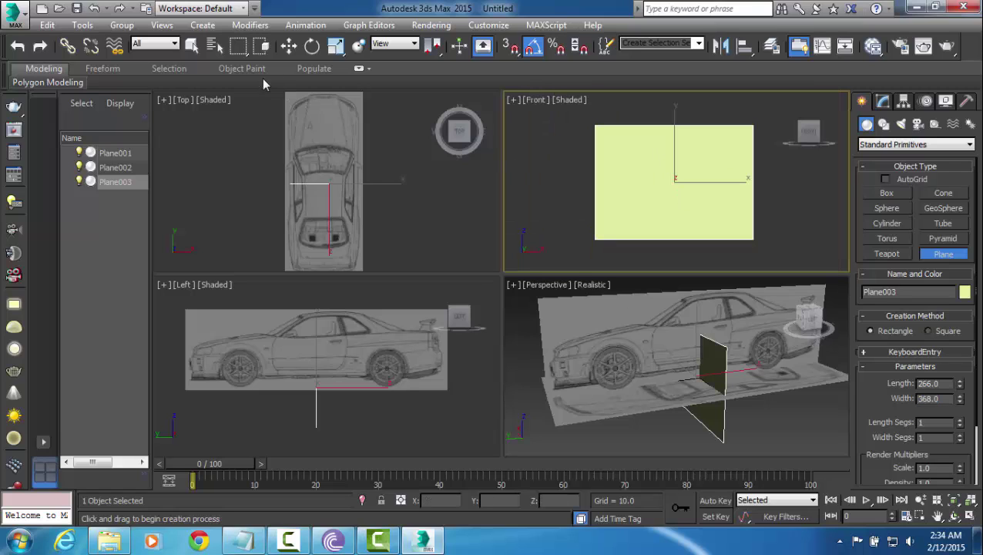
Step: Move the front-view plane to X 0 and Z 0
click(289, 45)
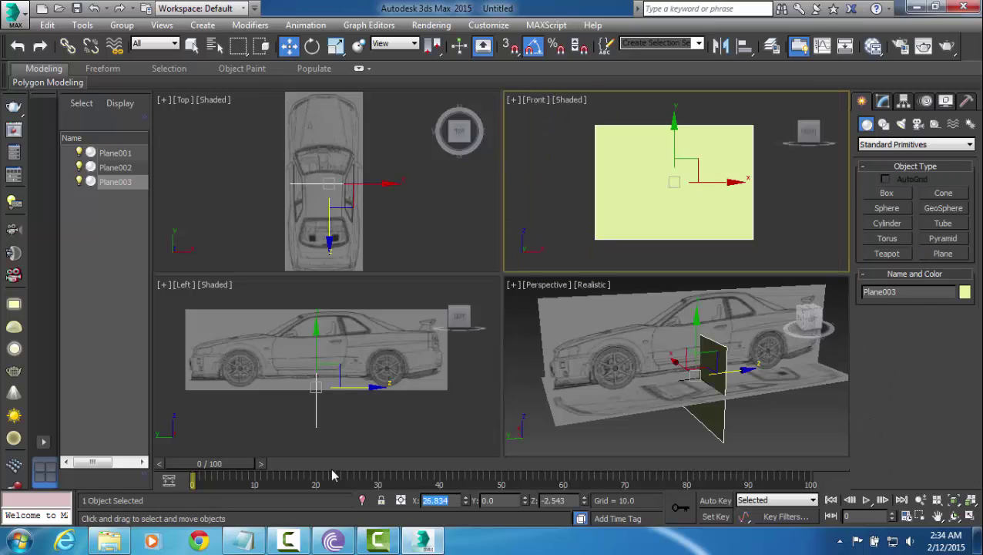
text(0)
key(Tab)
key(Tab)
text(0)
key(Return)
middle_drag(681, 353, 665, 352)
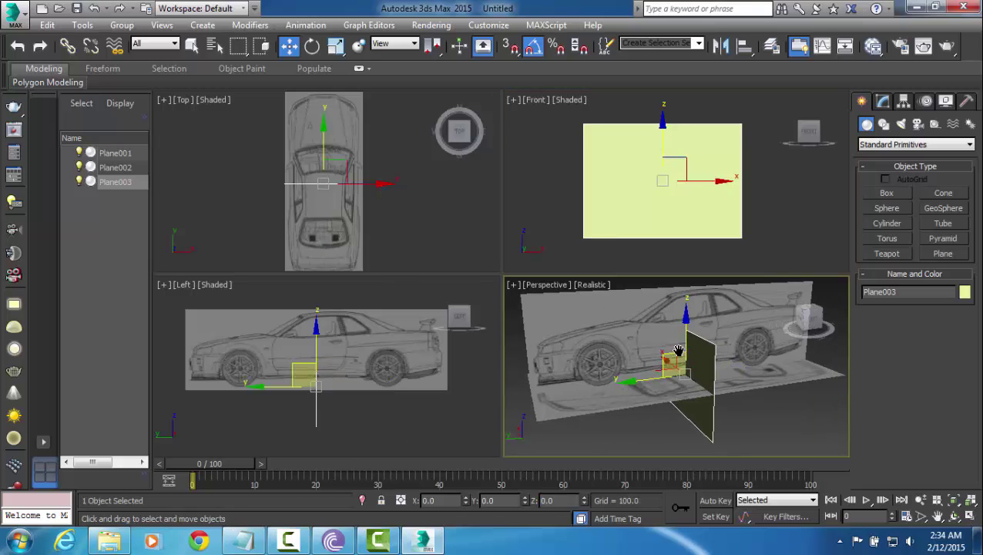
Step: Create a new Standard material for the front plane and set its self-illumination to 100
key(m)
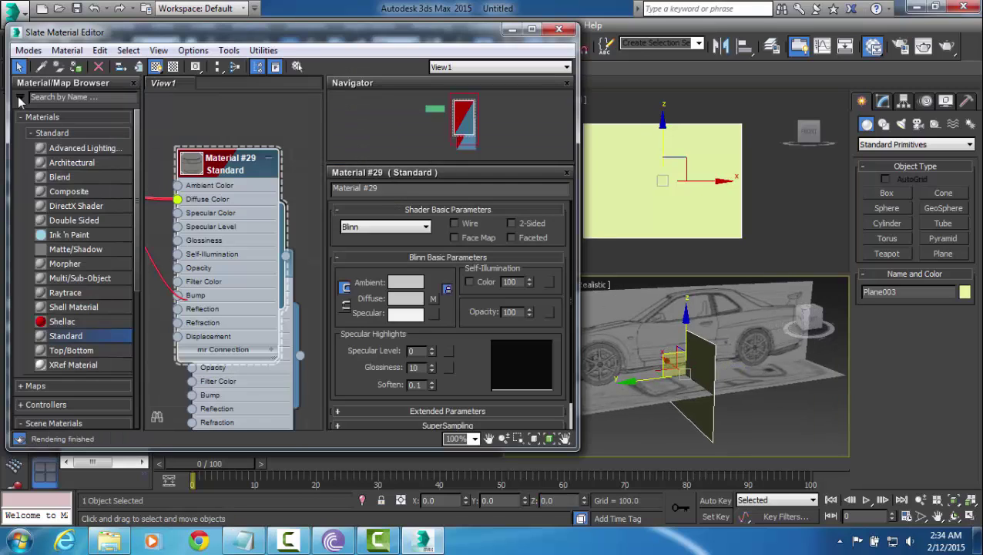
double_click(67, 337)
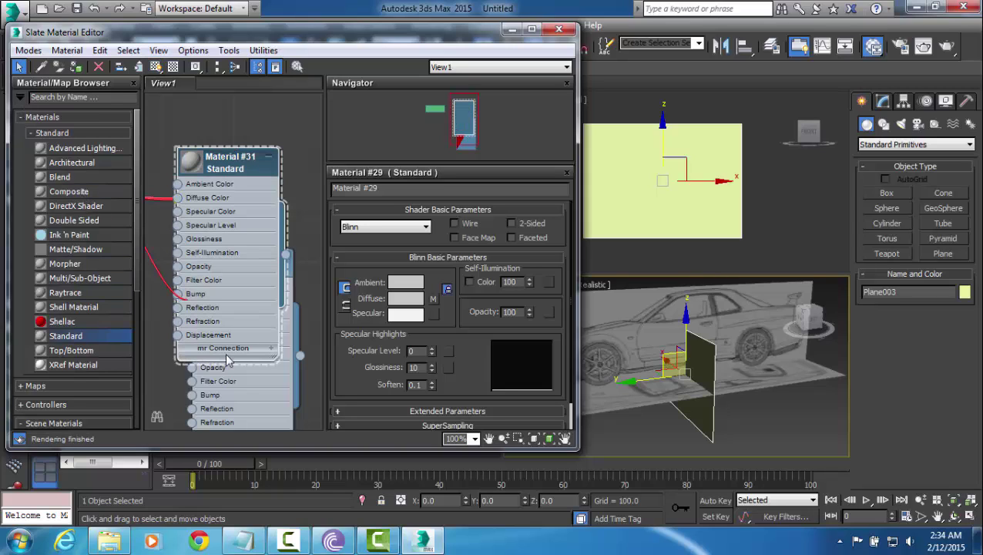
double_click(237, 171)
click(510, 282)
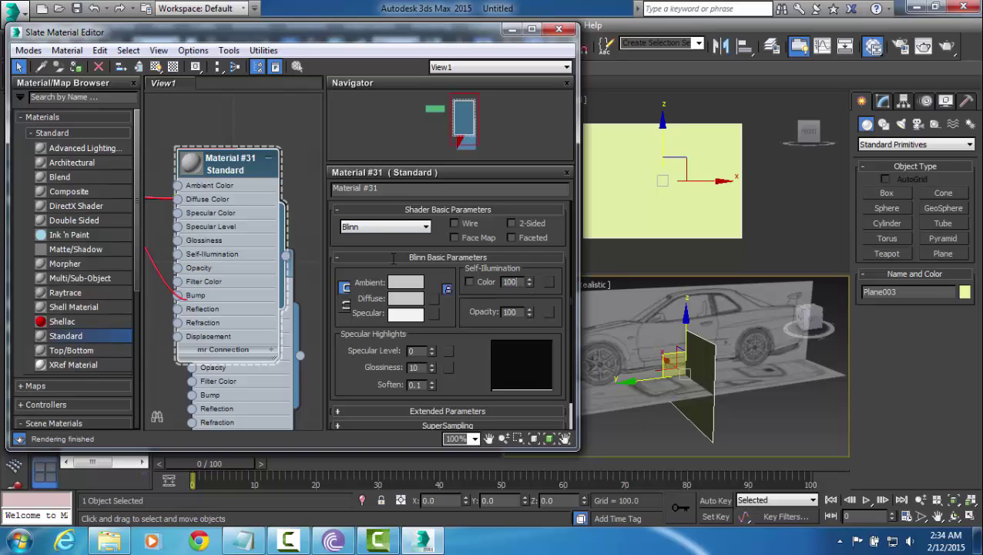
text(100)
key(Return)
Step: Load the front bitmap as the material's diffuse color map, and assign the material to the front plane with its texture shown in the viewports
click(182, 203)
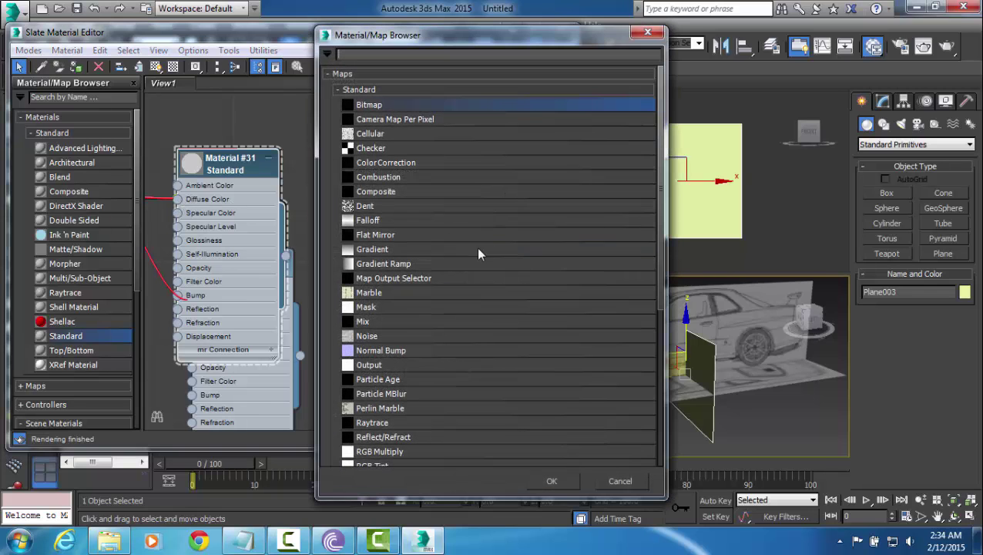
double_click(426, 104)
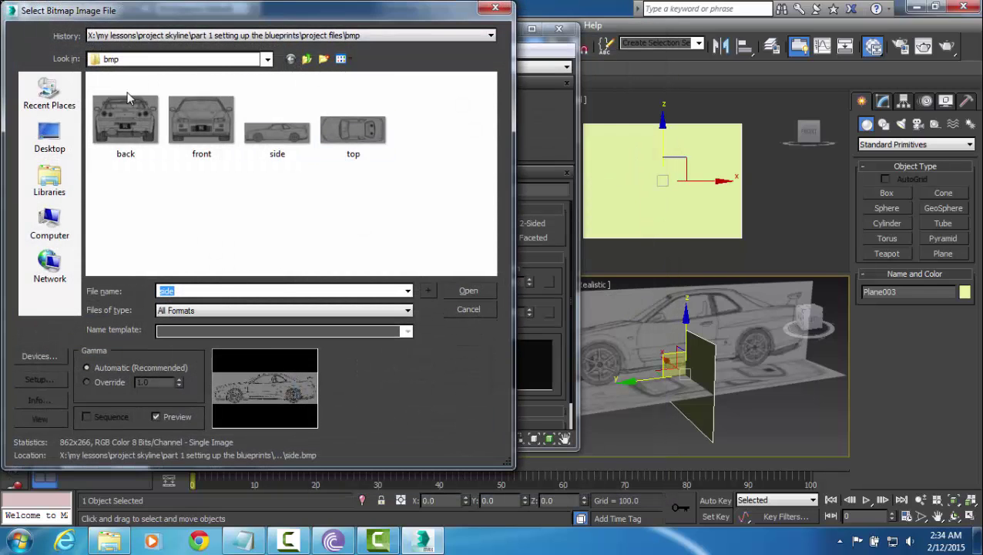
double_click(193, 129)
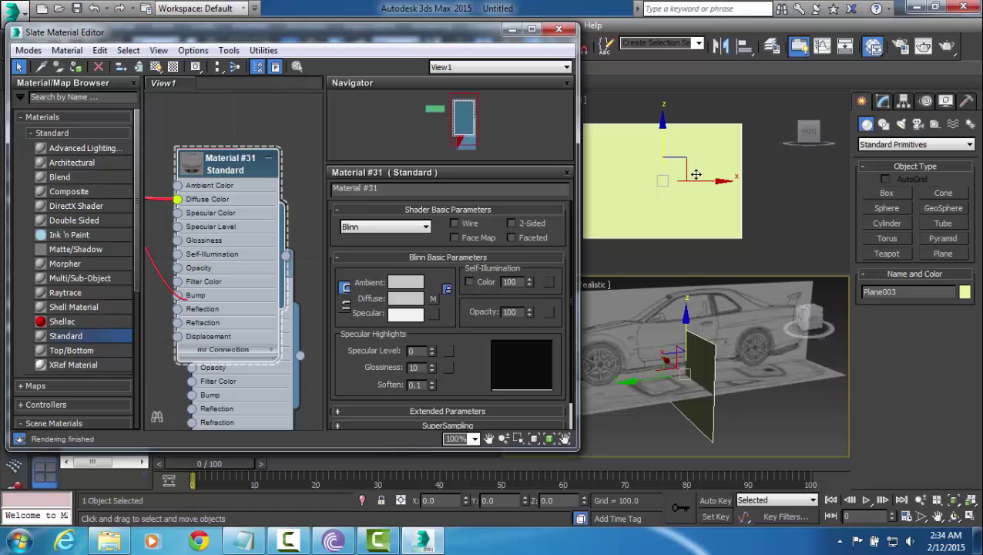
click(74, 67)
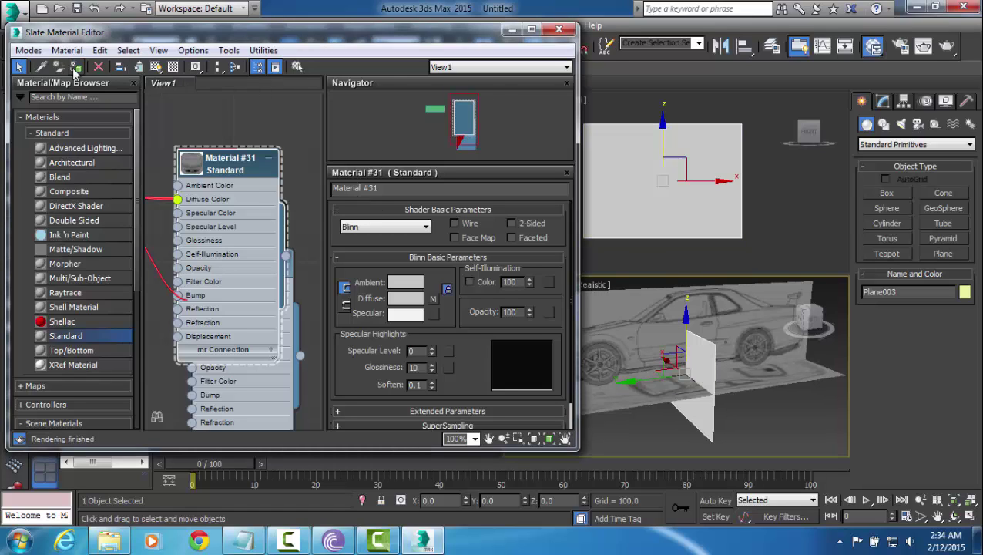
click(156, 67)
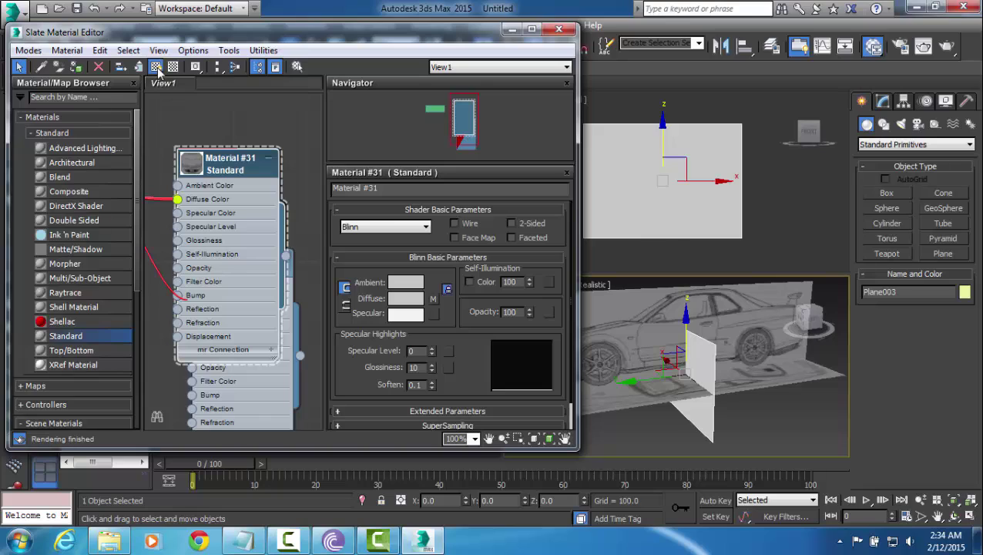
click(558, 29)
click(699, 182)
scroll(699, 182, up, 5)
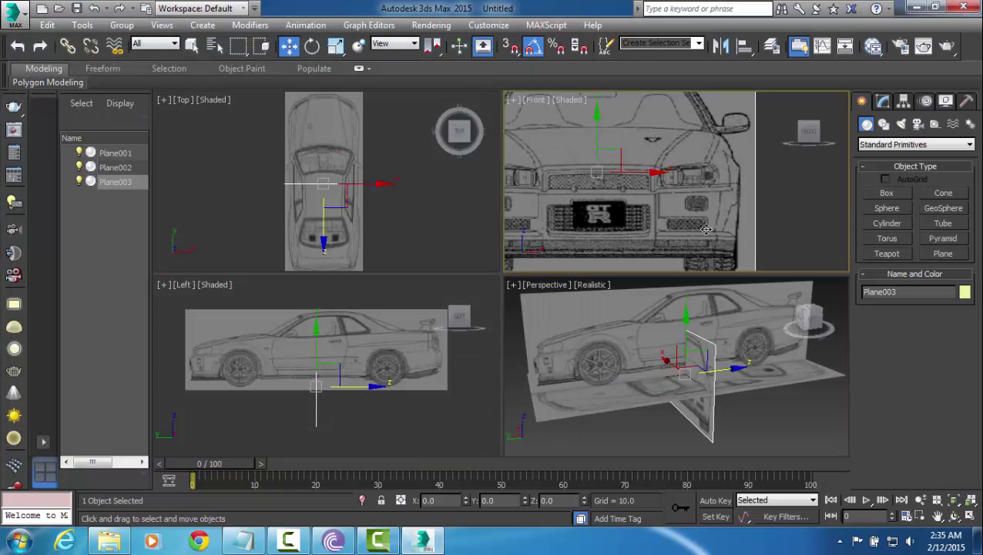
Step: Raise the front plane to about Z 114 and move it to the car's nose at about Y 426
click(700, 338)
alt+middle_drag(699, 337, 692, 325)
drag(692, 325, 691, 294)
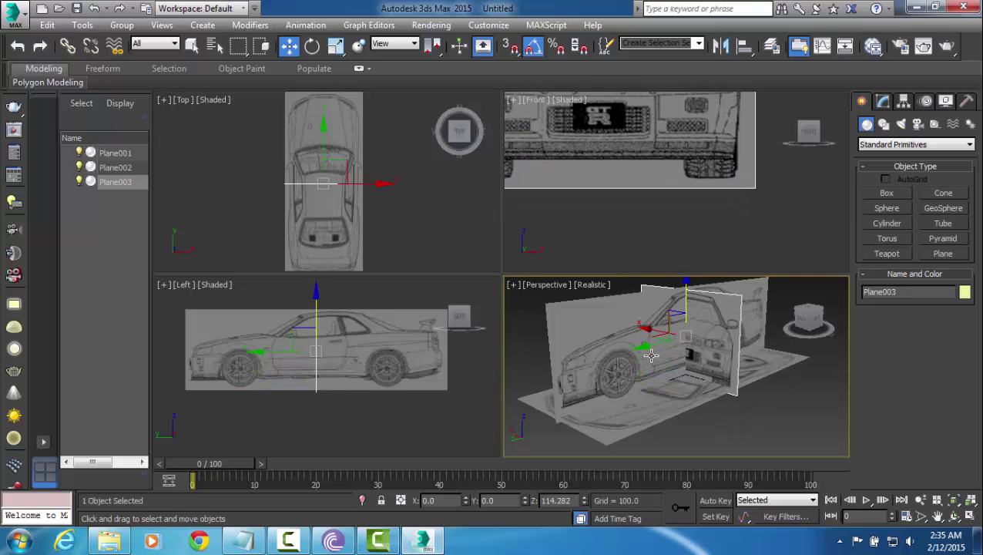
drag(643, 346, 513, 381)
alt+middle_drag(664, 346, 655, 367)
scroll(660, 375, down, 3)
scroll(636, 358, up, 3)
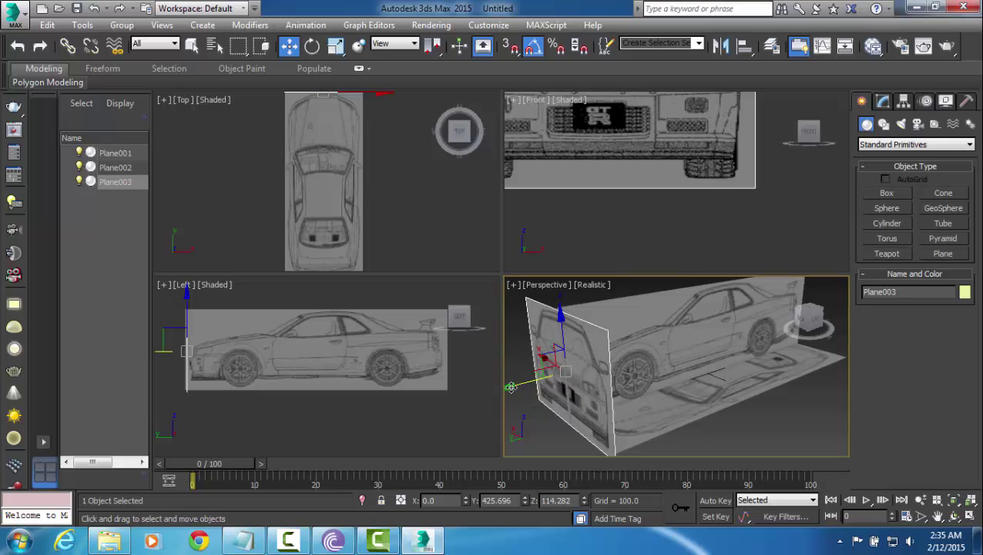
Step: Clone the front plane as a single copy named backref at the car's rear, at about Y -423
mouse_move(511, 388)
mouse_down()
mouse_move(732, 355)
mouse_move(675, 364)
mouse_up()
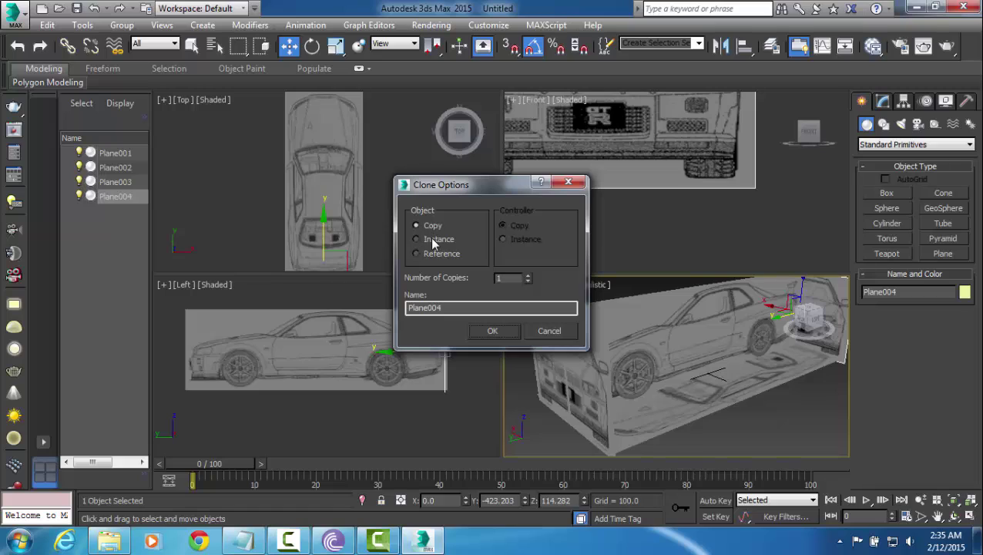
double_click(467, 307)
text(backref)
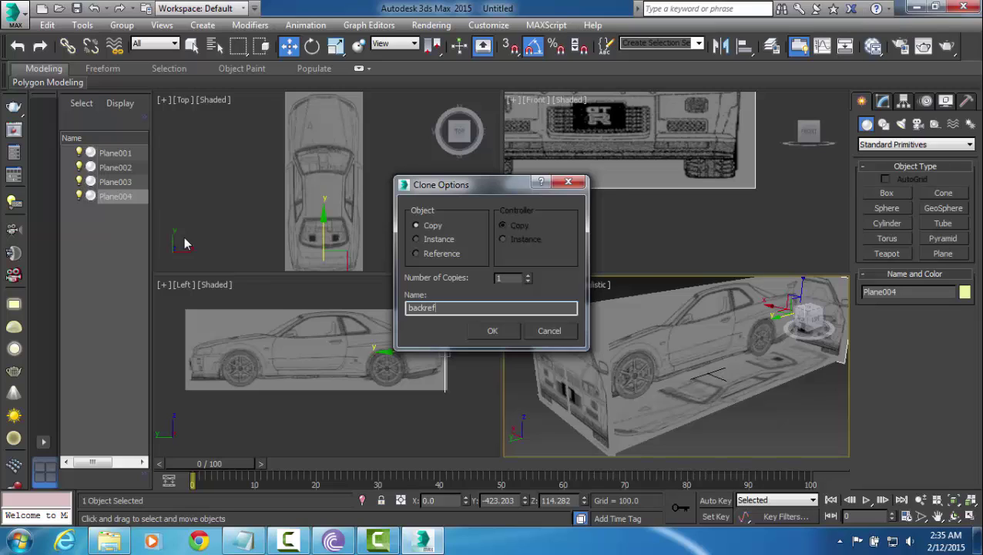
key(Return)
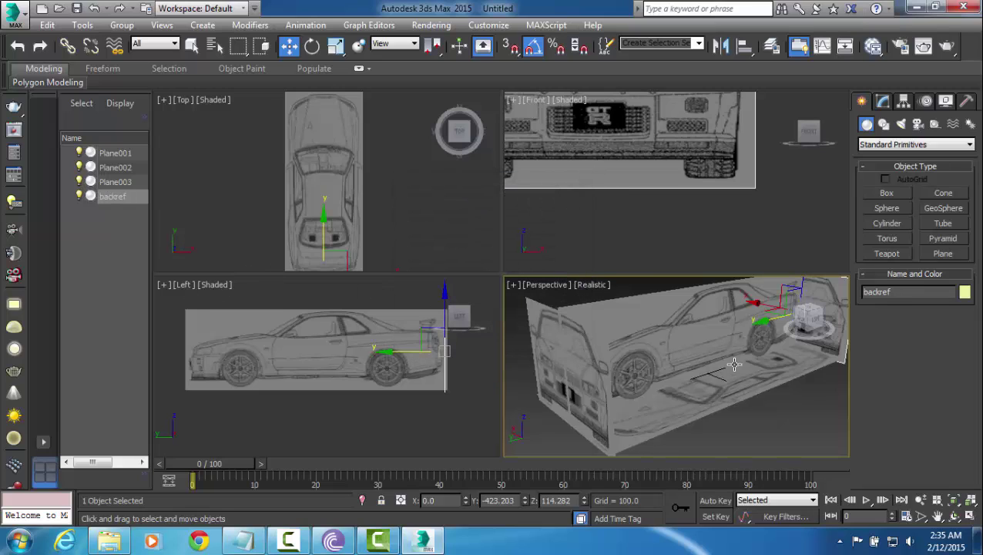
Step: Rename the plane at the car's nose as front
alt+middle_drag(731, 362, 725, 362)
key(ctrl+d)
click(559, 369)
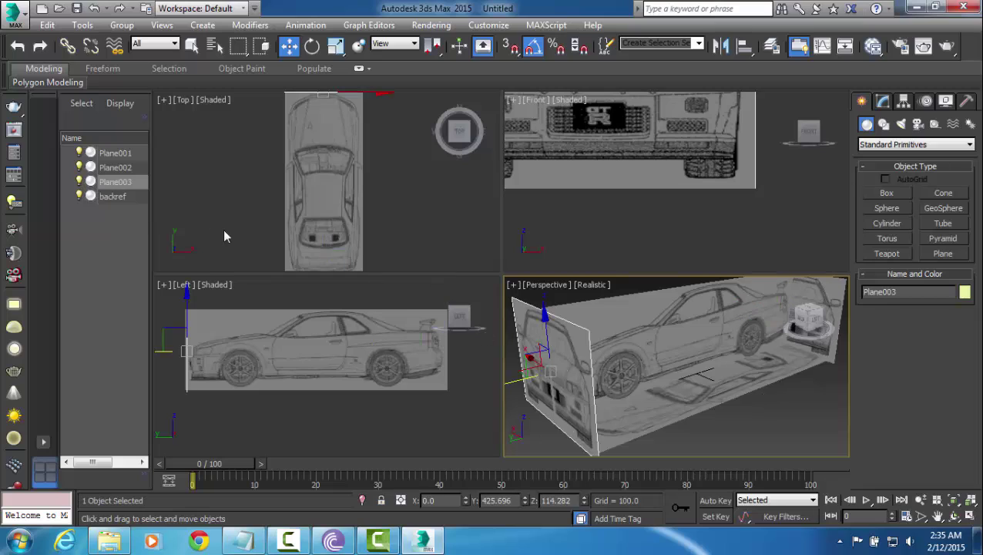
right_click(128, 185)
click(114, 185)
click(128, 187)
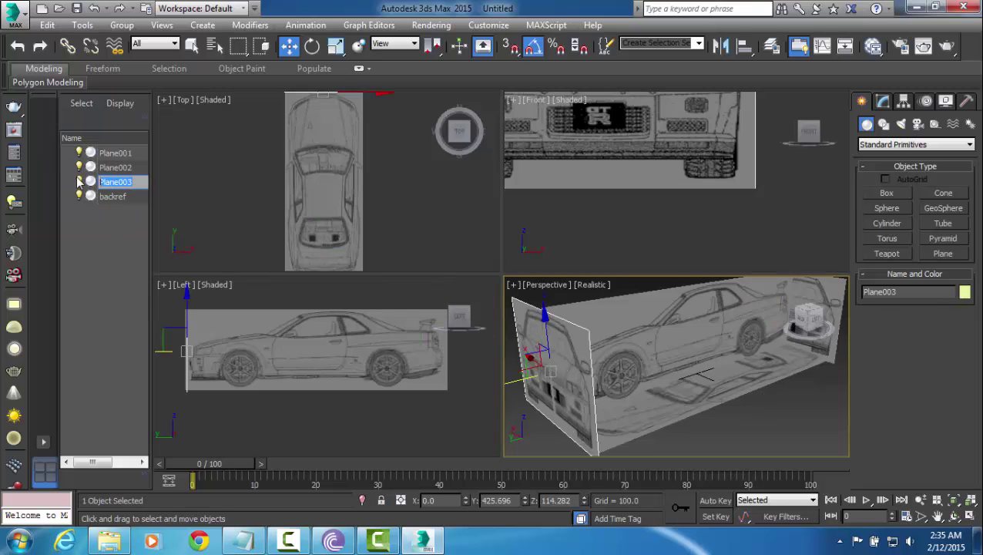
key(BackSpace)
key(Return)
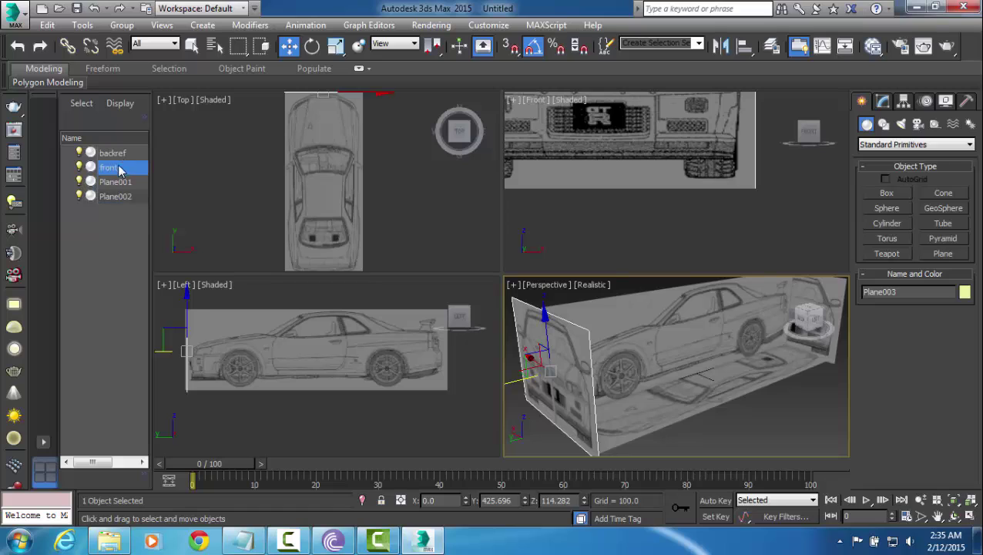
Step: Rename the horizontal top-view plane, Plane001, as top
click(116, 181)
click(123, 182)
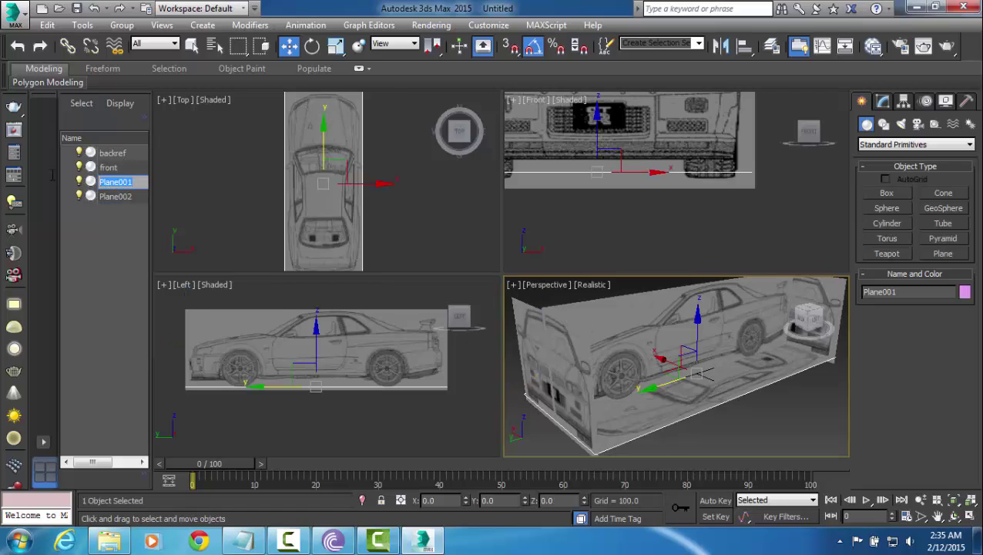
text(l)
text(op)
key(Return)
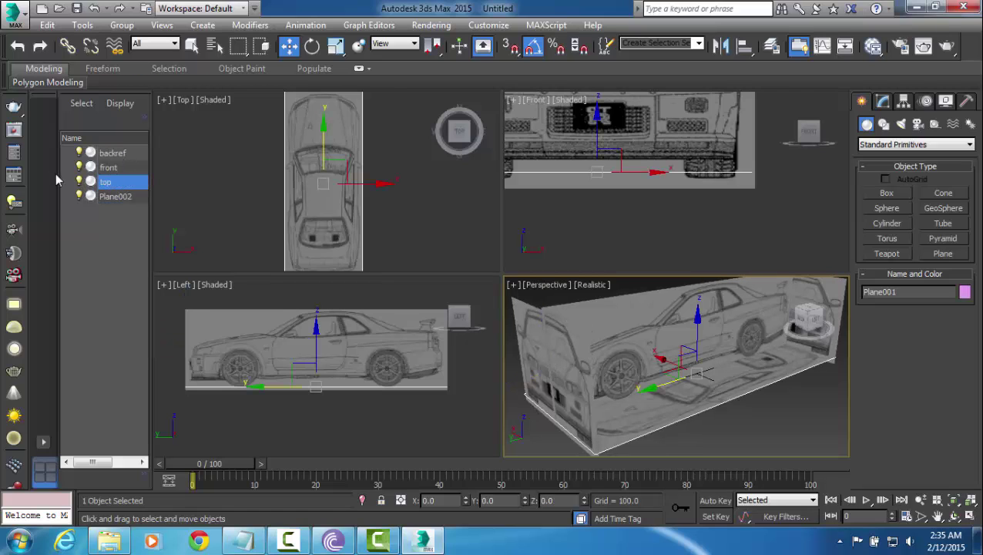
Step: Rename the side-view plane, Plane002, as side
right_click(127, 200)
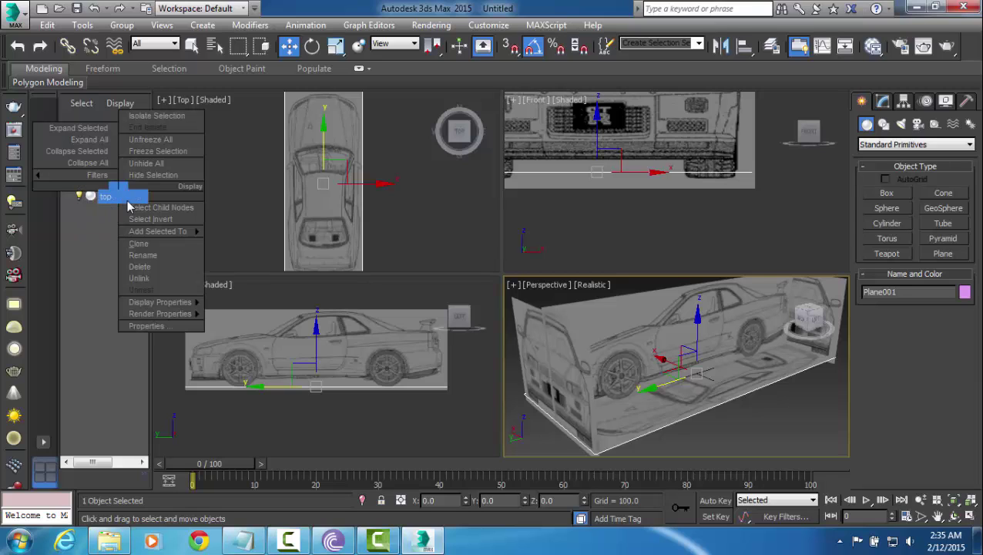
click(296, 234)
click(125, 184)
right_click(126, 185)
click(99, 212)
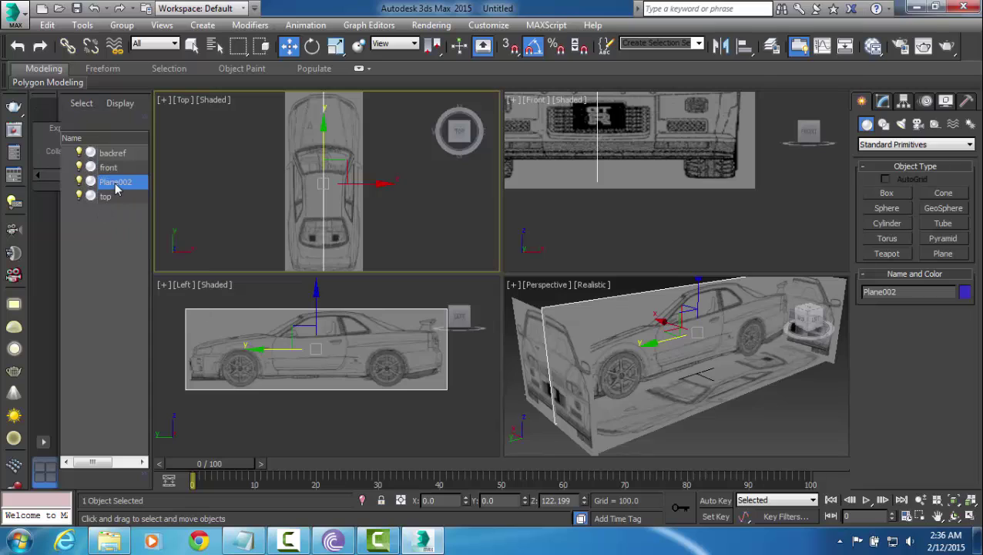
click(116, 185)
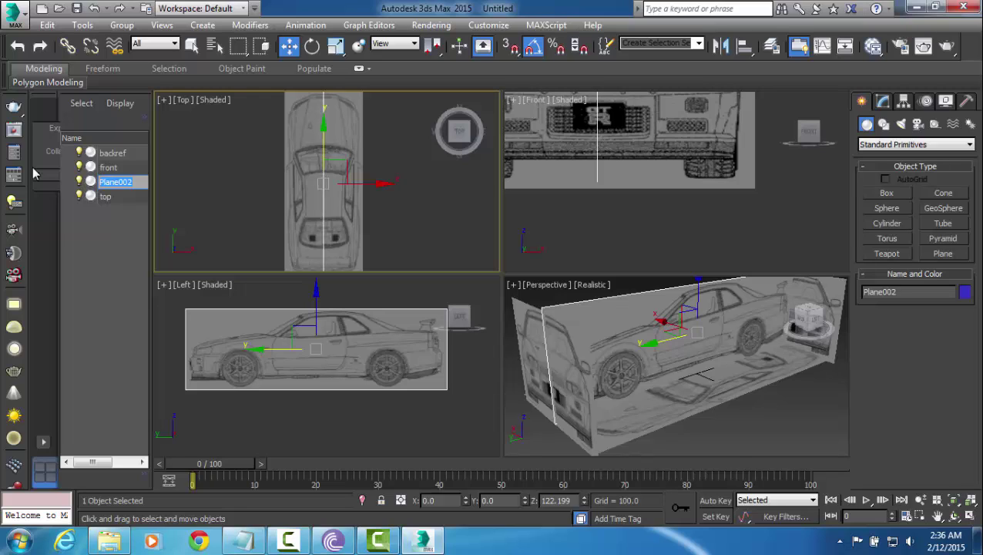
text(l)
text(ide)
key(Return)
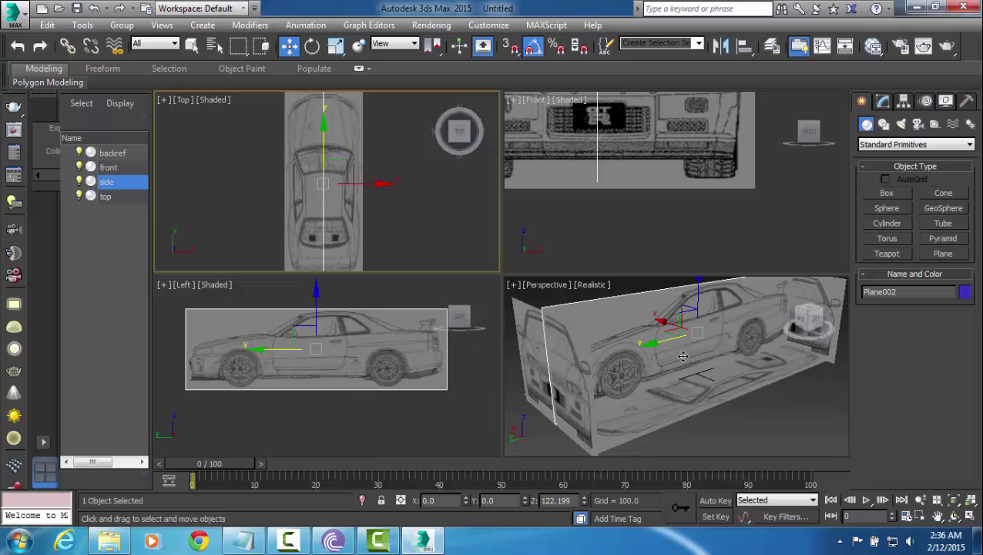
Step: Select the backref plane and create a new Standard material with self-illumination 100 for it
alt+middle_drag(678, 356, 717, 344)
click(746, 343)
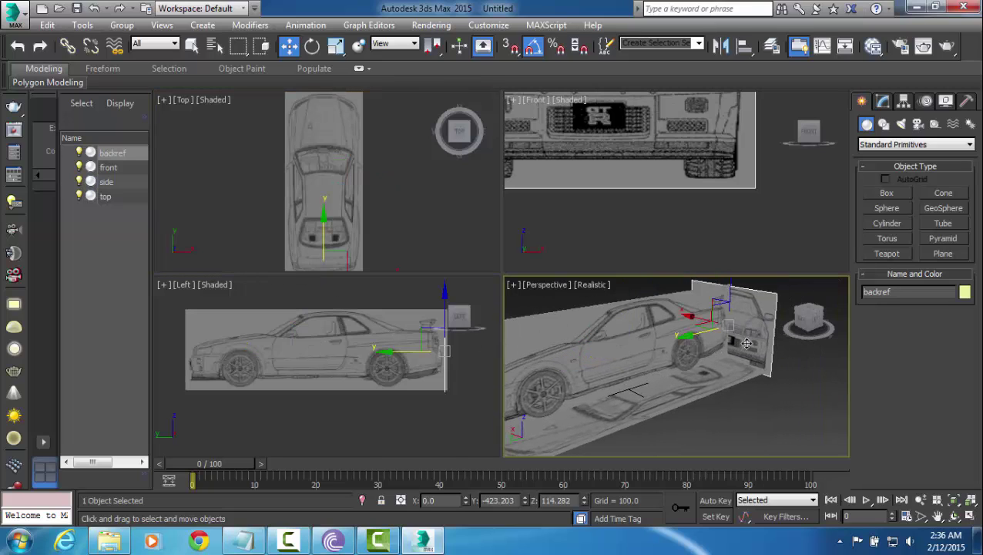
key(m)
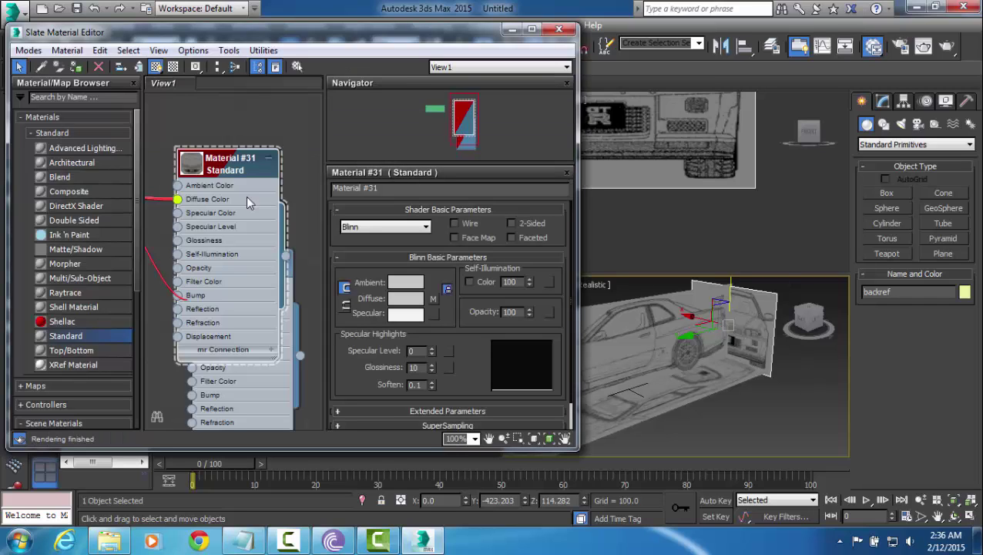
double_click(74, 342)
double_click(228, 162)
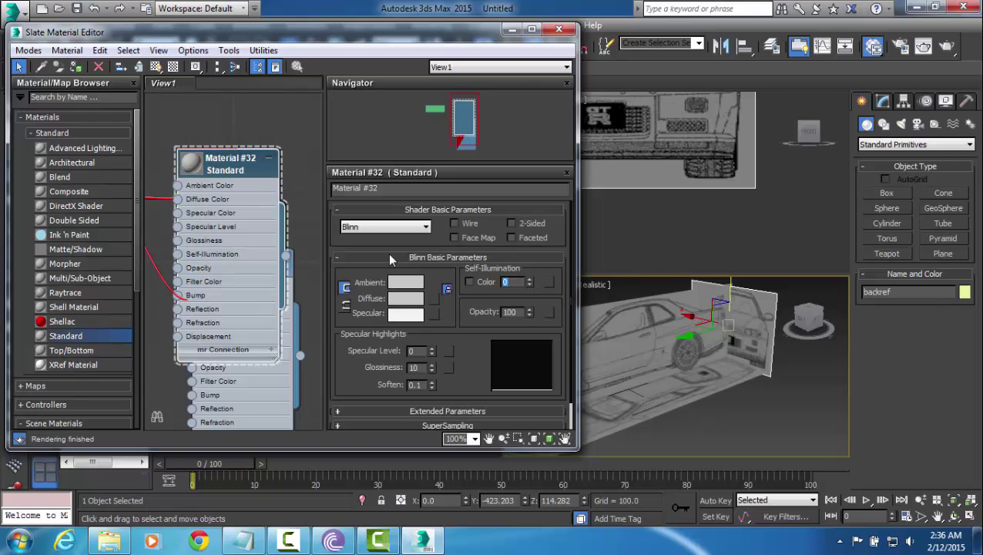
text(100)
key(Return)
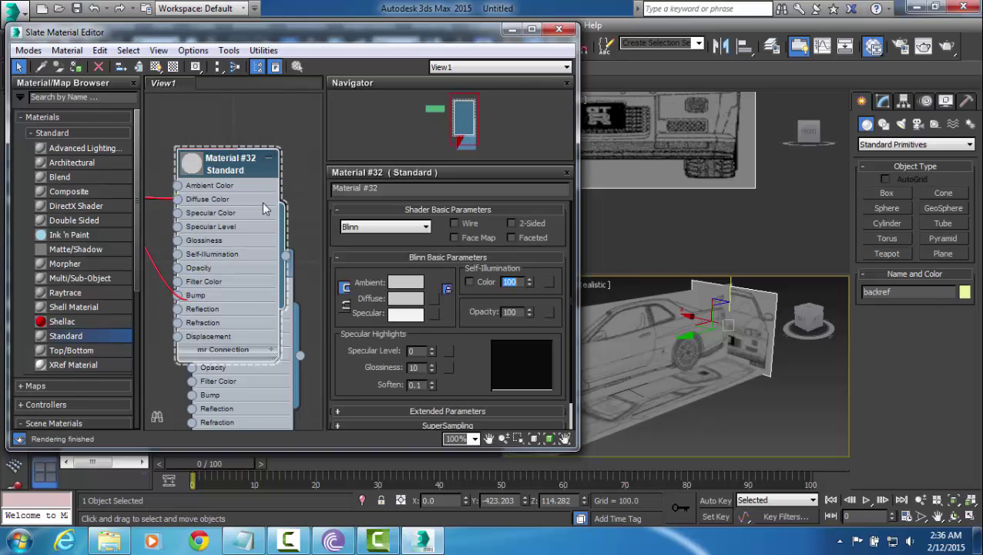
Step: Load the back bitmap as the new material's diffuse color map, and assign the material to the backref plane with its texture shown in the viewports
click(178, 199)
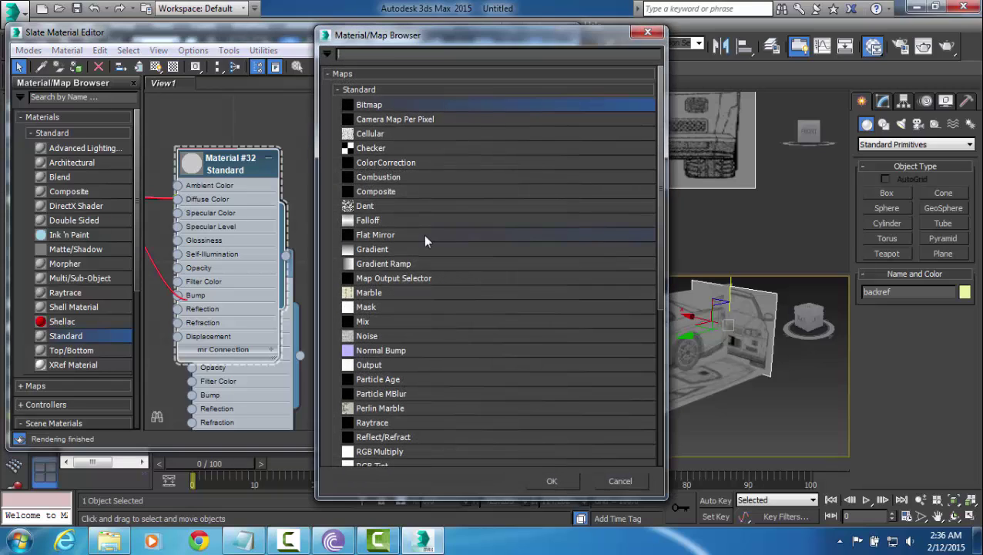
double_click(383, 106)
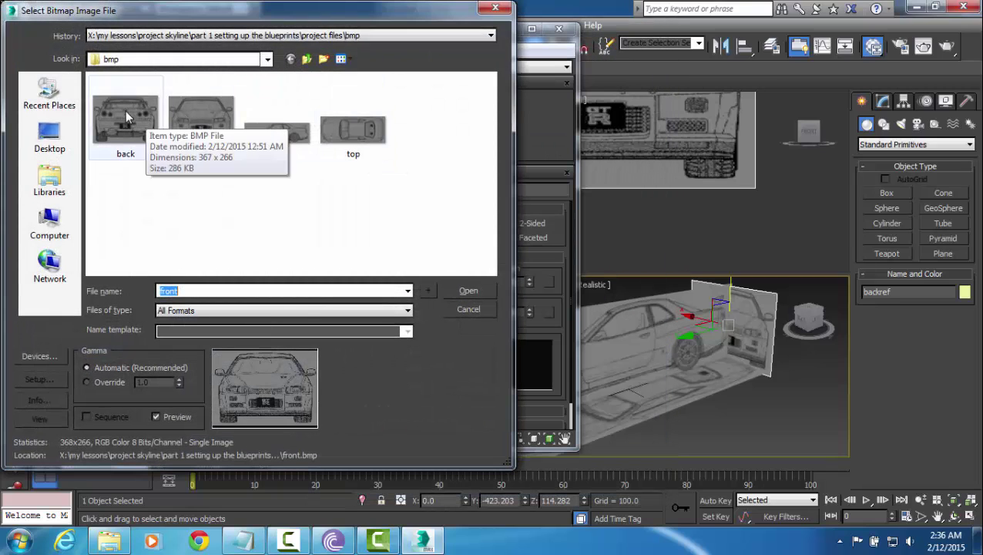
double_click(125, 117)
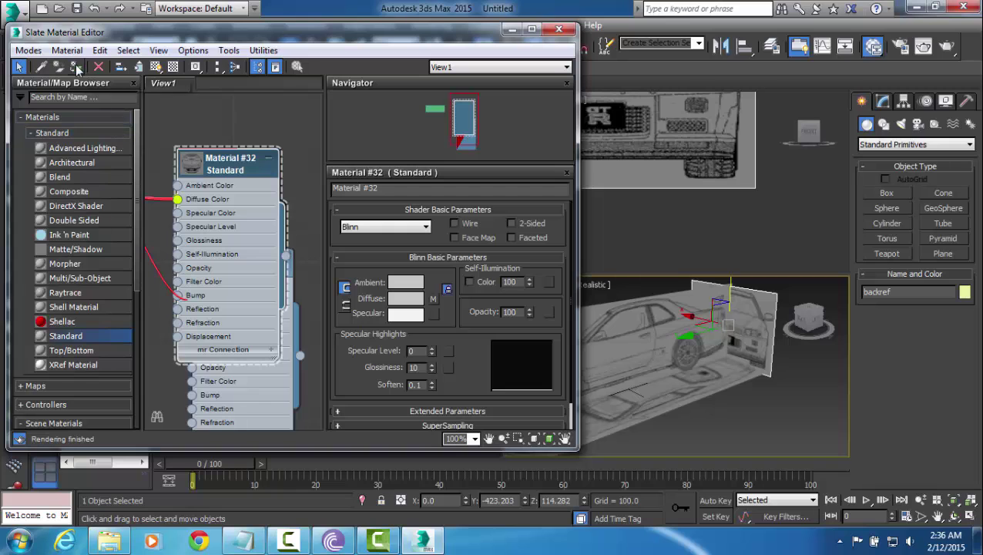
click(156, 66)
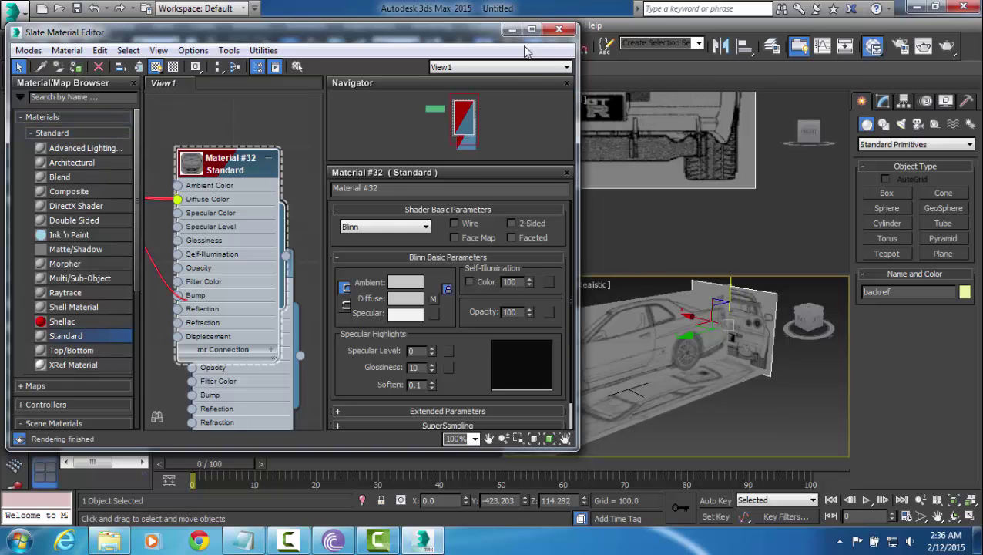
click(559, 30)
Step: Examine the back image in the Front viewport and the arrangement of all four reference planes in the Perspective viewport
scroll(619, 178, up, 3)
middle_drag(598, 132, 617, 204)
scroll(617, 204, down, 5)
click(693, 332)
alt+middle_drag(693, 332, 687, 336)
scroll(686, 336, up, 3)
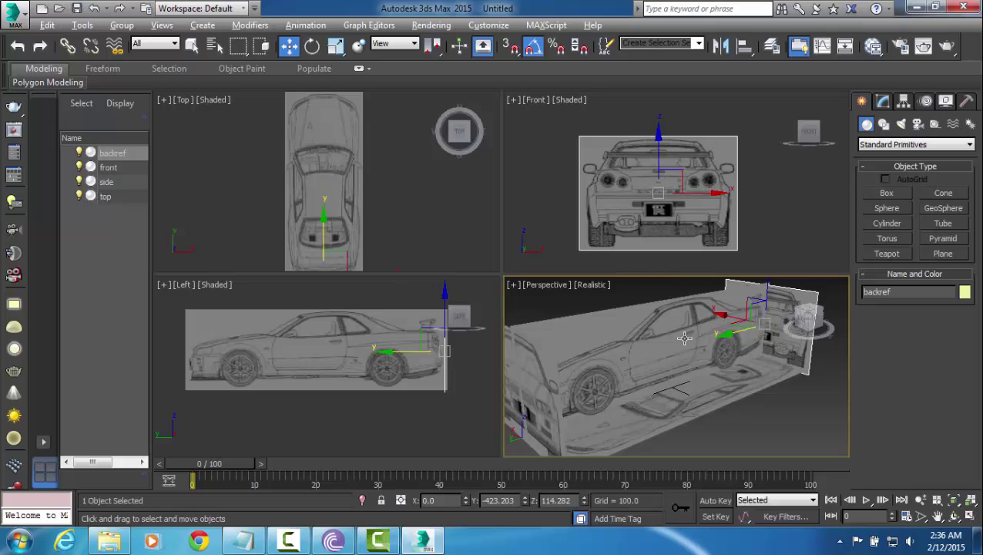
key(alt+w)
mouse_move(402, 268)
alt+middle_down()
mouse_move(428, 256)
mouse_move(302, 280)
mouse_move(415, 261)
alt+middle_up()
key(alt+w)
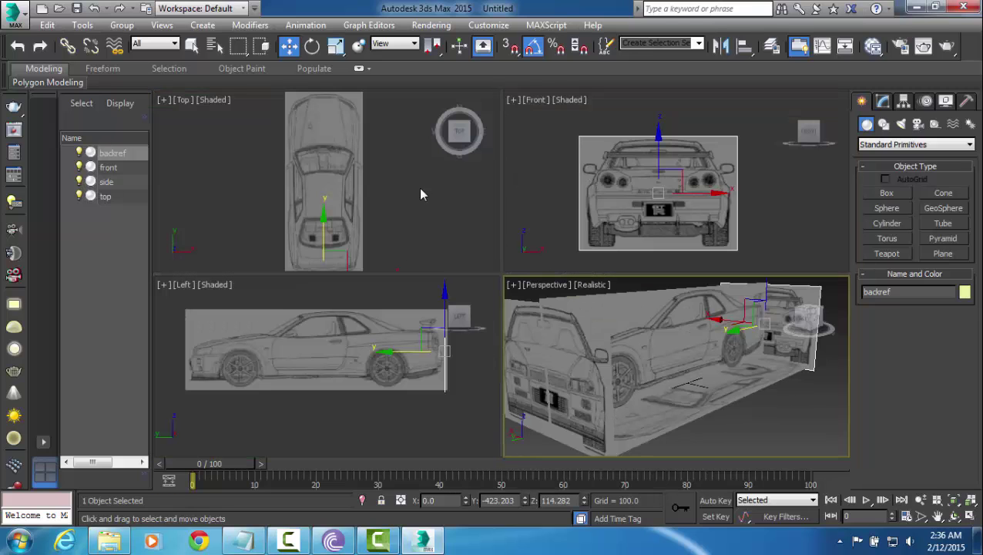
Step: Switch the Front viewport to the Back view and clear the selection
drag(653, 187, 610, 188)
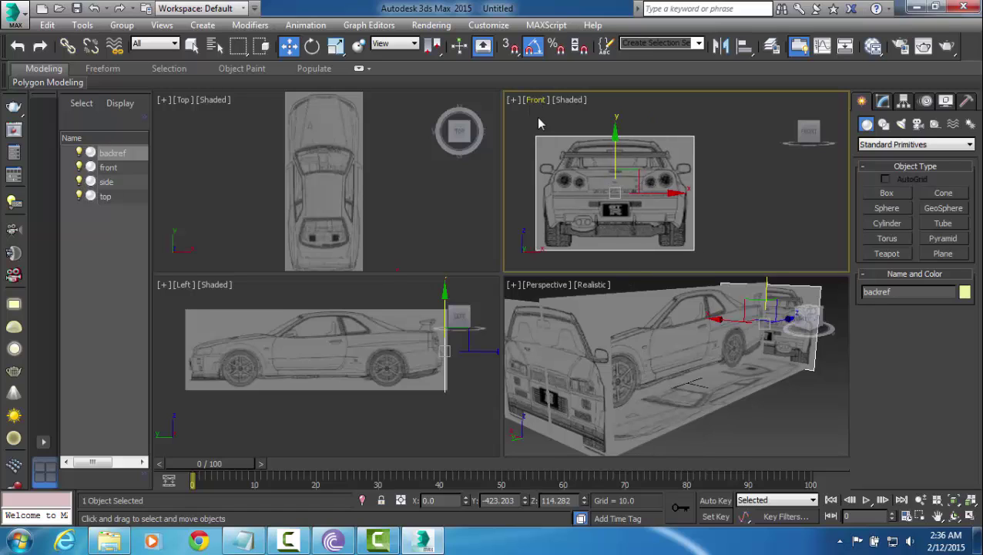
middle_drag(599, 194, 668, 197)
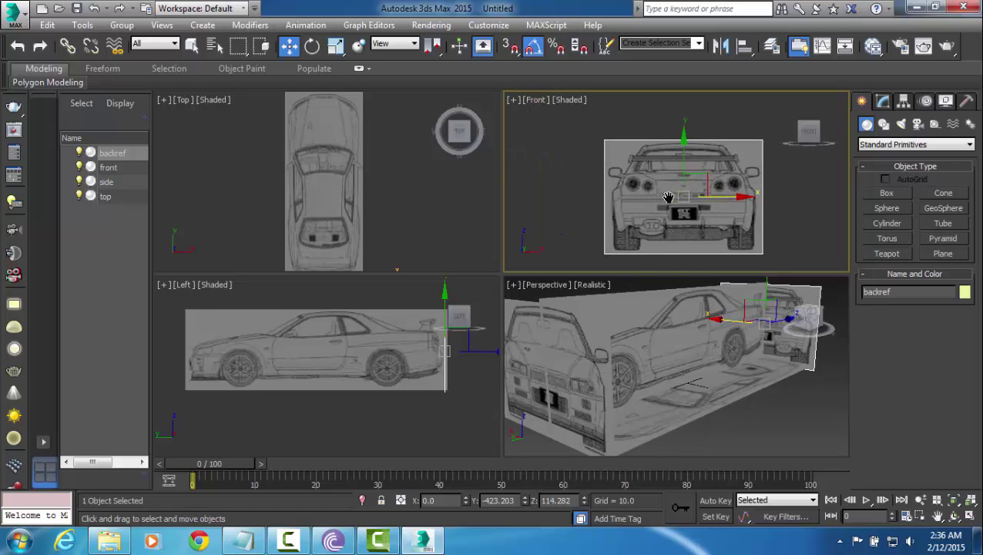
scroll(697, 228, up, 2)
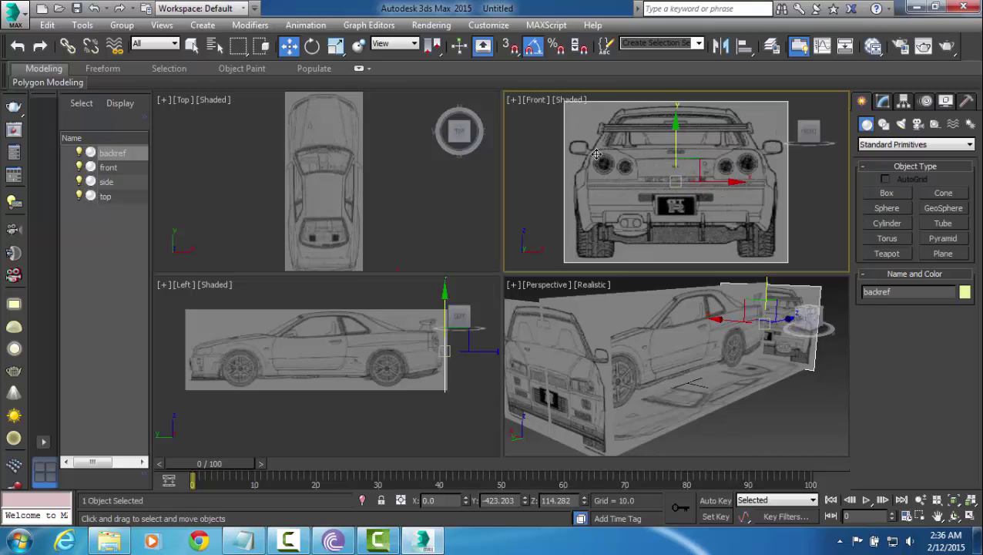
click(537, 101)
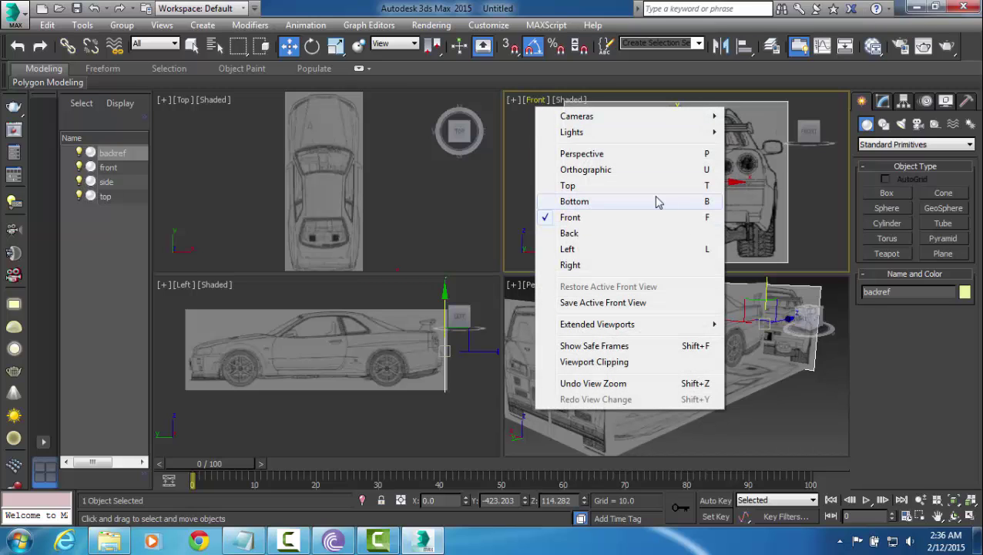
click(643, 235)
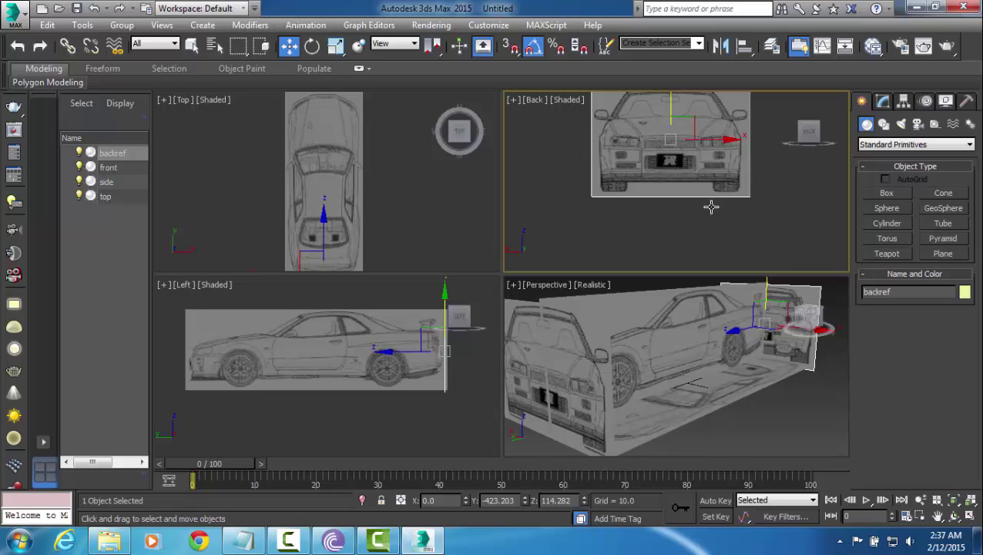
click(806, 409)
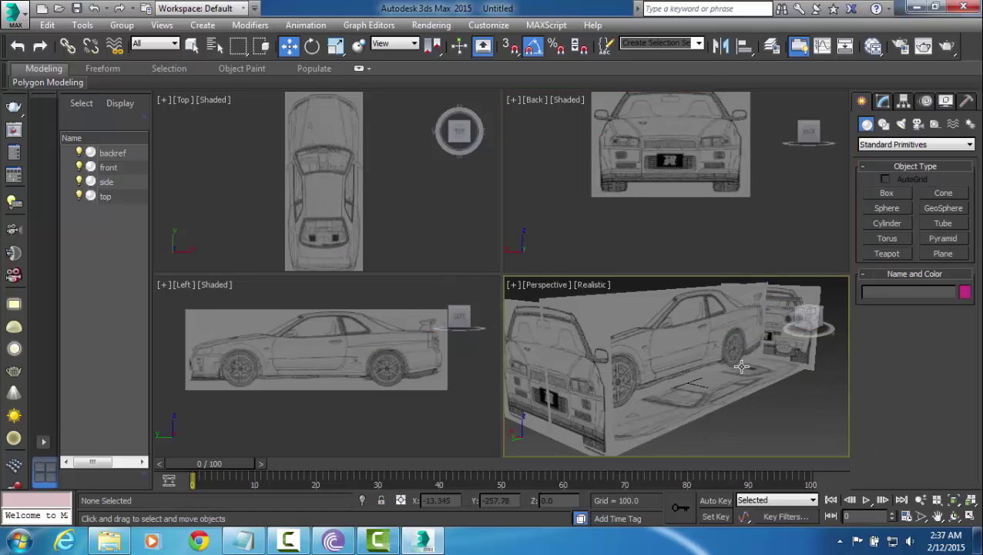
Step: Select the front plane in the Perspective view and enable Backface Cull in its object properties
scroll(744, 365, down, 4)
alt+middle_drag(717, 347, 720, 348)
click(655, 344)
right_click(657, 306)
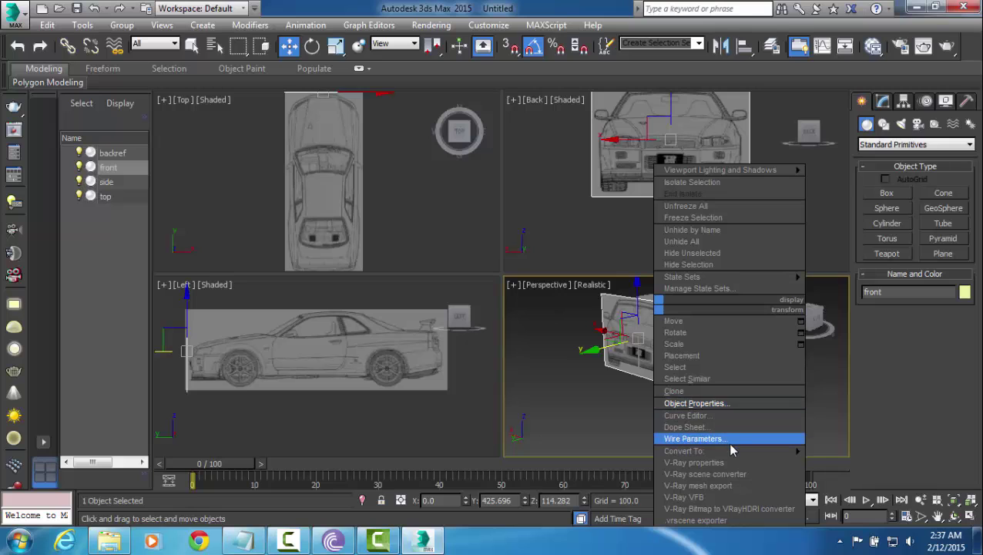
click(736, 403)
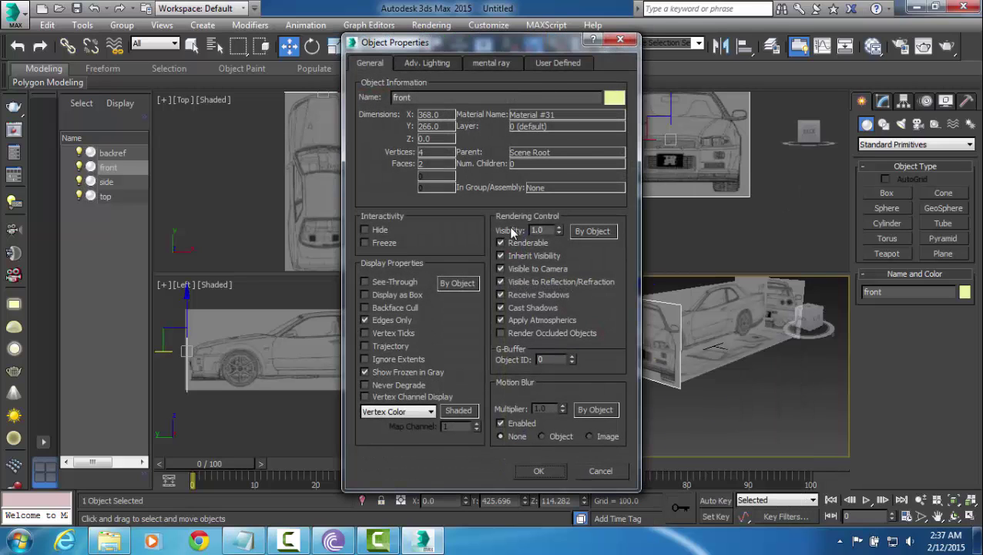
drag(445, 45, 408, 45)
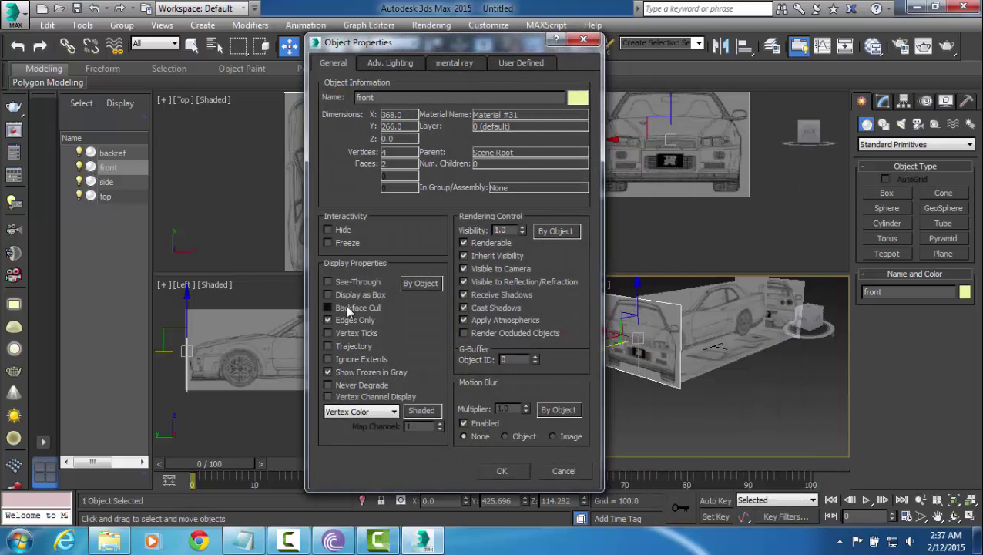
click(348, 310)
click(501, 471)
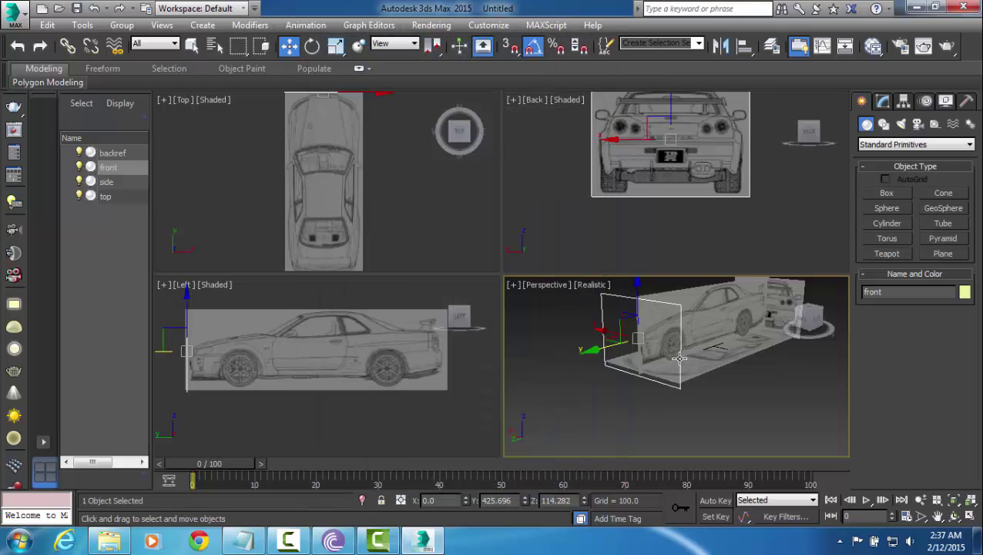
Step: Inspect the front plane's backface culling in the Perspective and Back views, and return the Back viewport to Front
middle_drag(715, 335, 692, 359)
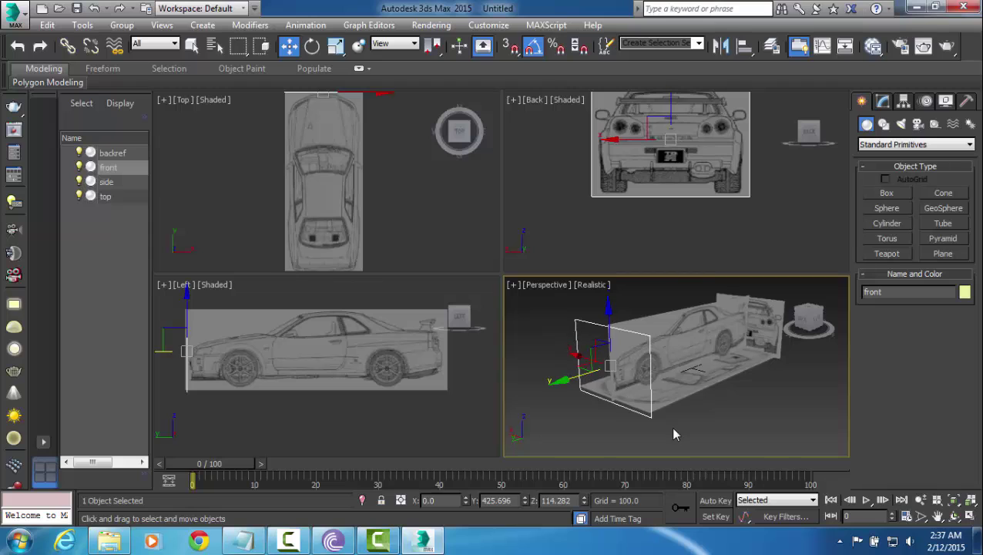
alt+middle_drag(628, 382, 691, 368)
scroll(678, 373, up, 3)
middle_click(681, 183)
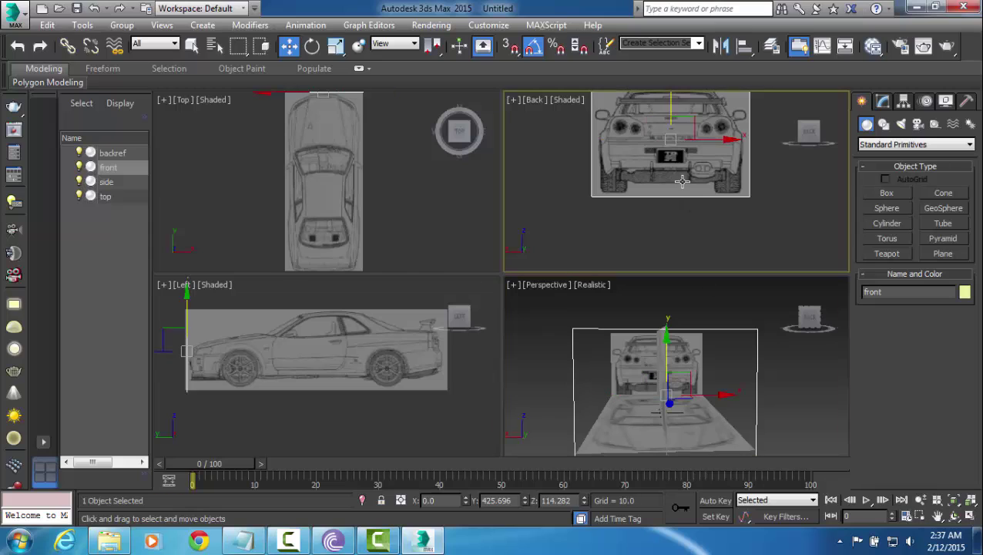
middle_drag(680, 180, 678, 229)
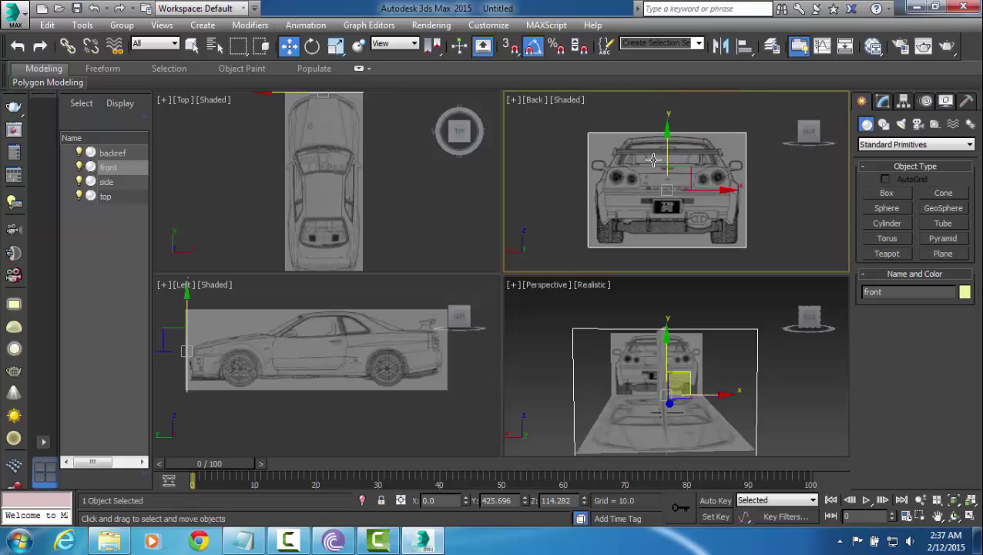
click(538, 107)
click(535, 100)
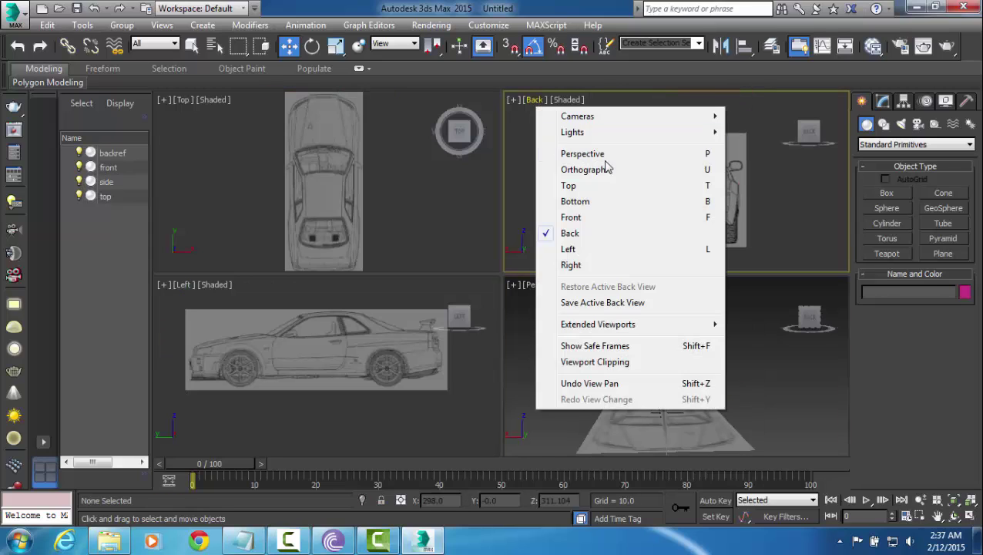
click(621, 218)
Step: Select the backref plane in the Perspective view and enable Backface Cull in its object properties
middle_drag(763, 359, 721, 337)
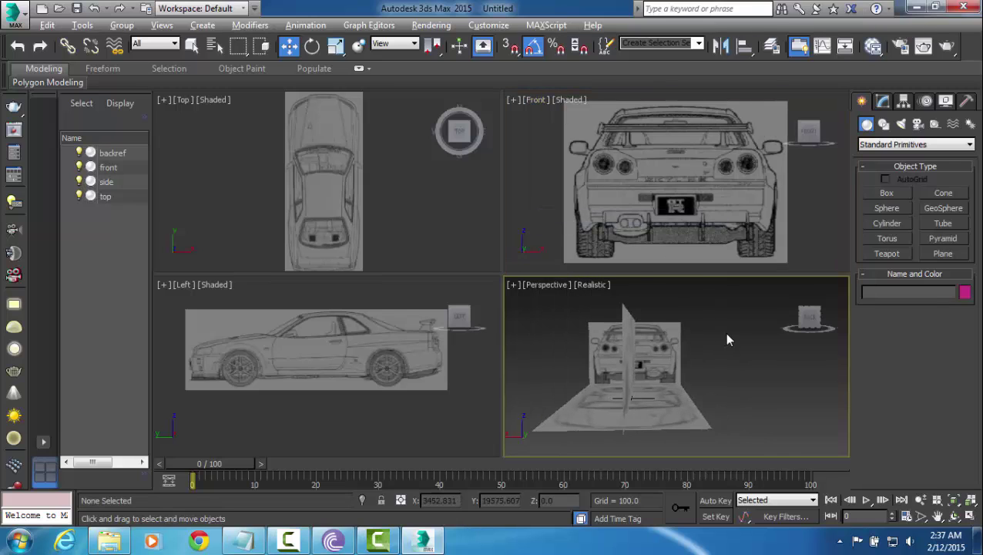
click(548, 185)
alt+middle_drag(734, 378, 676, 352)
click(676, 352)
right_click(680, 312)
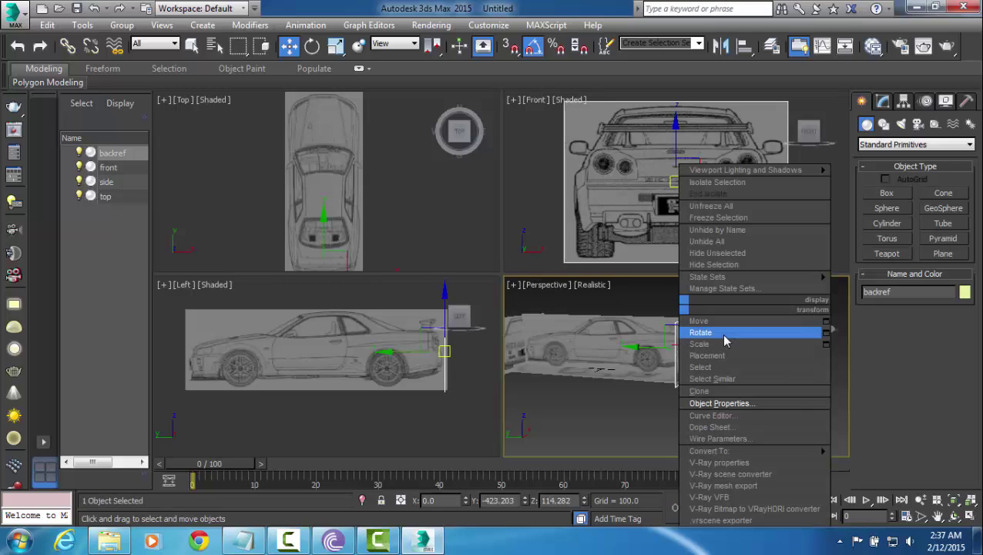
click(779, 404)
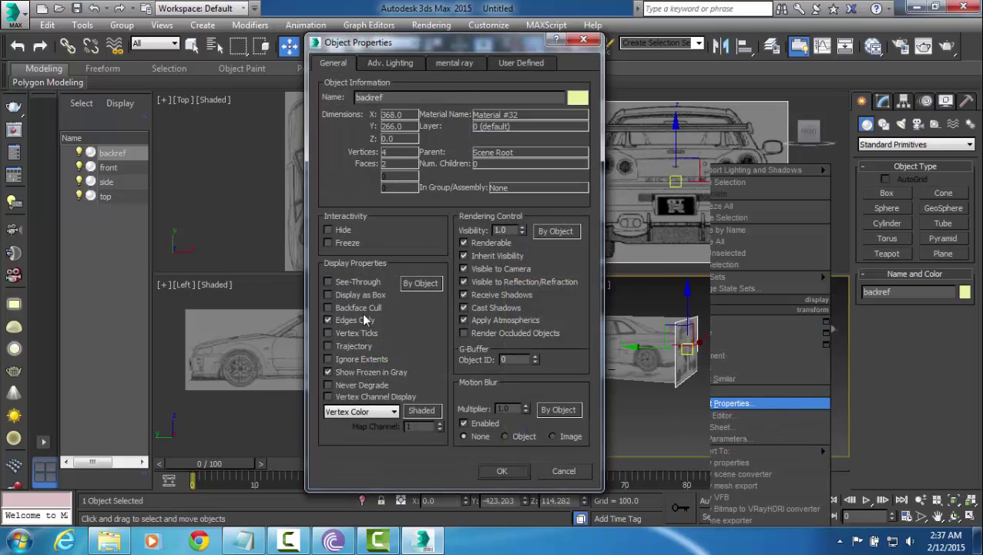
click(358, 306)
click(501, 471)
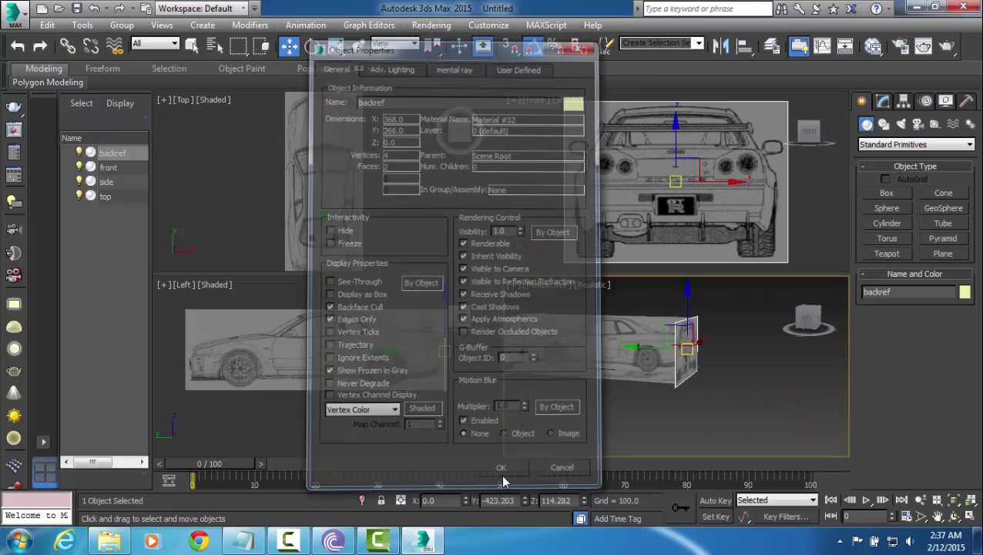
Step: Examine the arrangement and facing direction of the reference planes from several sides in the maximized Perspective view
click(591, 400)
alt+middle_drag(640, 403, 586, 414)
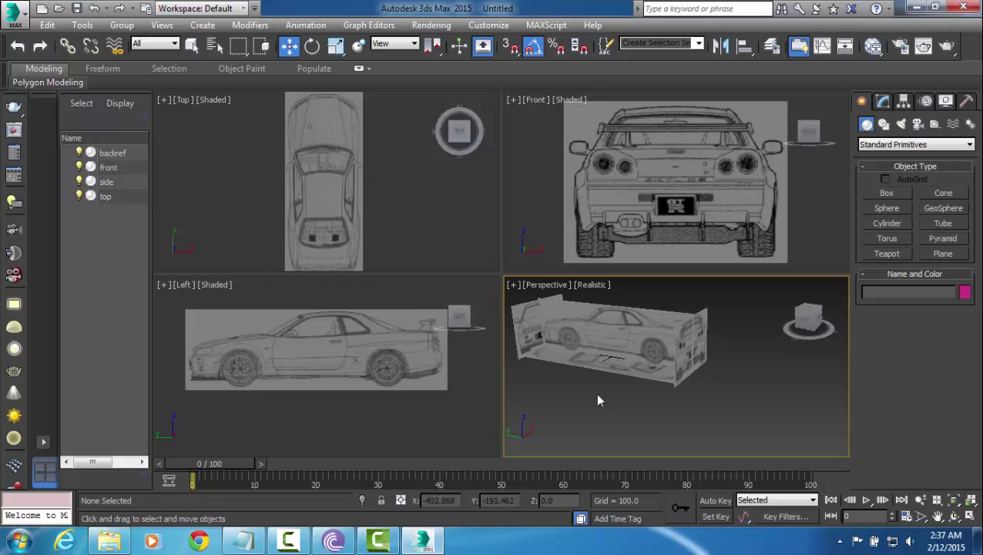
key(alt+w)
scroll(539, 332, down, 5)
scroll(553, 341, up, 6)
alt+middle_drag(543, 336, 458, 358)
drag(645, 348, 705, 364)
alt+middle_drag(705, 364, 585, 344)
Step: Rotate the backref plane about its vertical axis so its image faces inward toward the front plane, and clear the selection
click(580, 341)
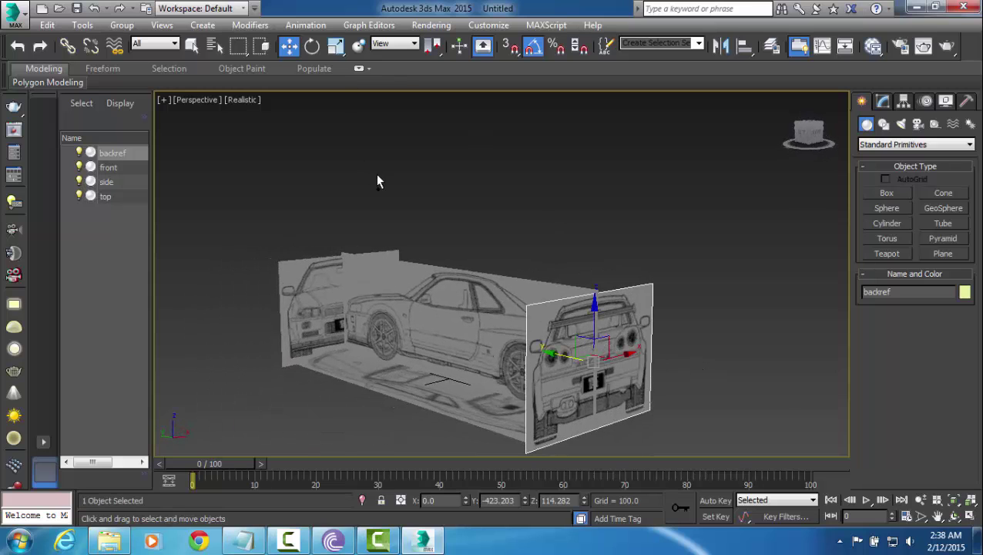
scroll(383, 173, down, 3)
scroll(489, 174, up, 2)
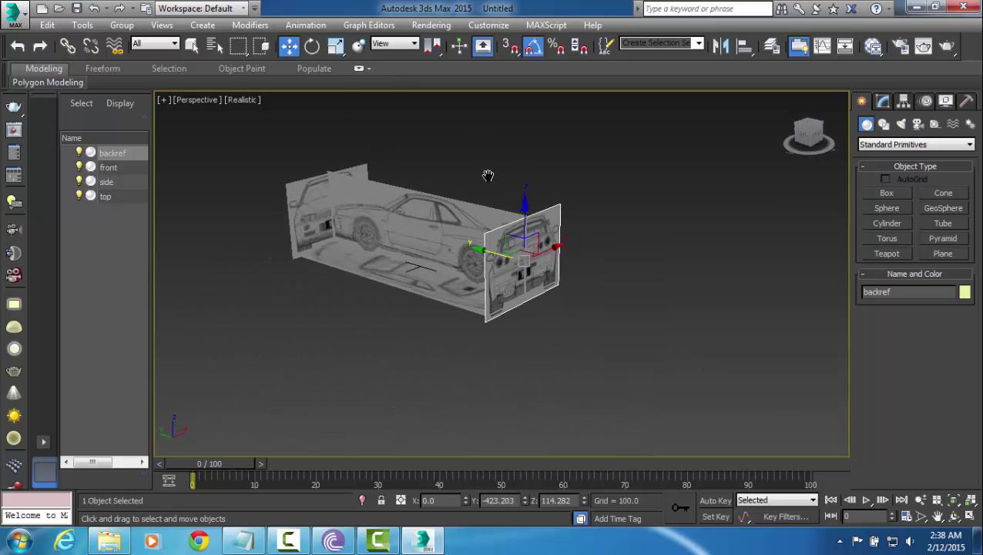
middle_drag(488, 176, 493, 182)
key(e)
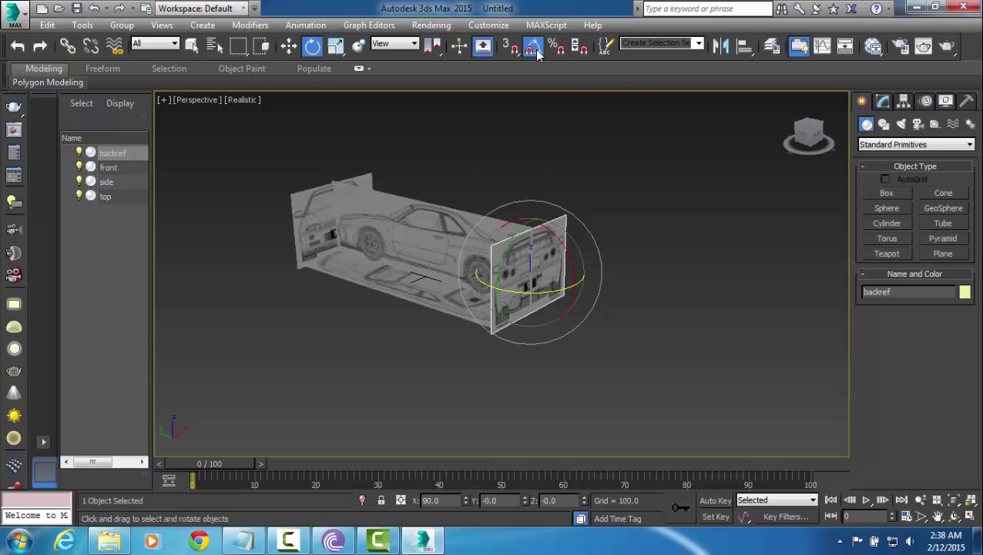
drag(555, 291, 420, 275)
click(289, 45)
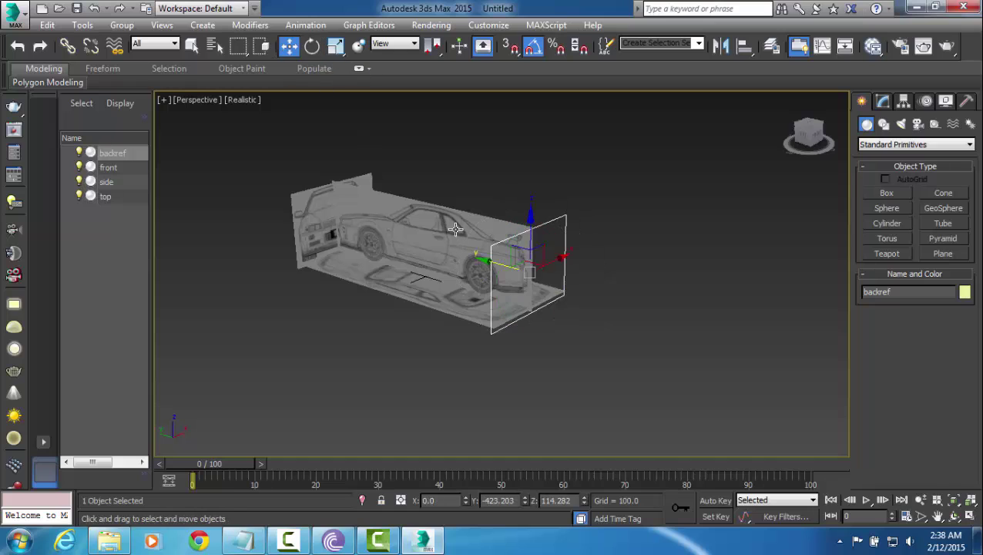
alt+middle_drag(455, 229, 561, 257)
click(557, 204)
scroll(497, 217, up, 2)
scroll(562, 250, up, 4)
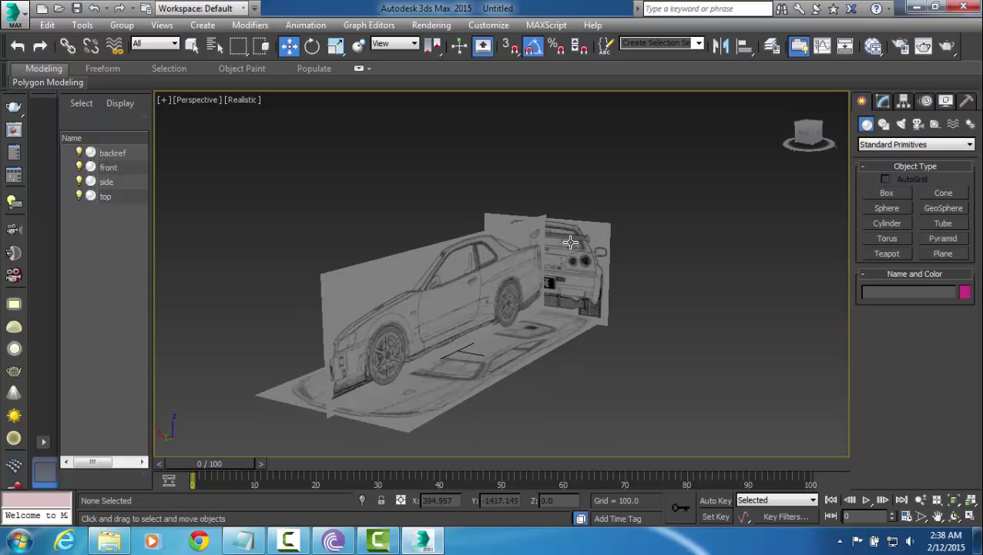
Step: Restore the four-viewport layout, switch the Front viewport to the Back view and frame the rear image there
key(alt+w)
middle_drag(679, 203, 670, 195)
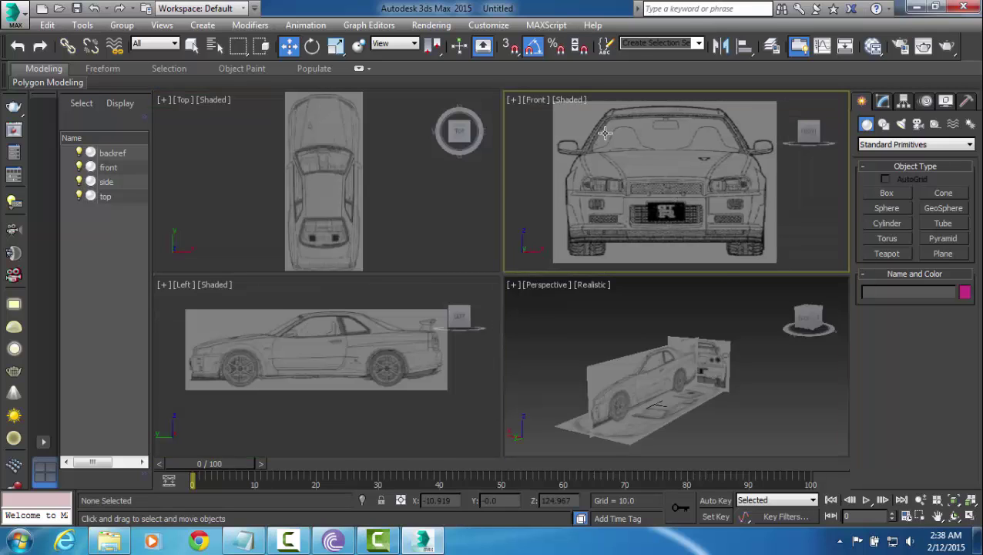
click(537, 100)
click(617, 233)
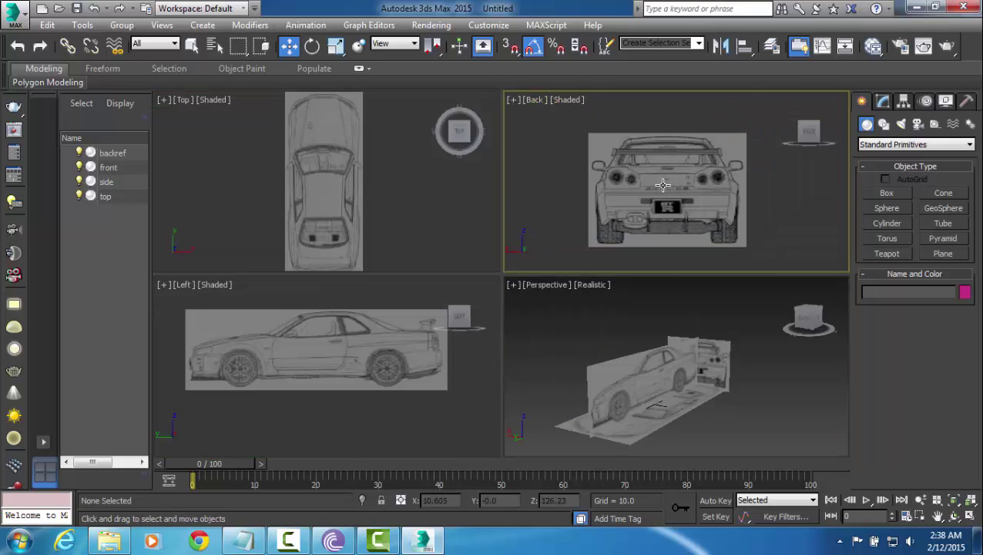
middle_drag(659, 187, 652, 179)
scroll(652, 178, up, 3)
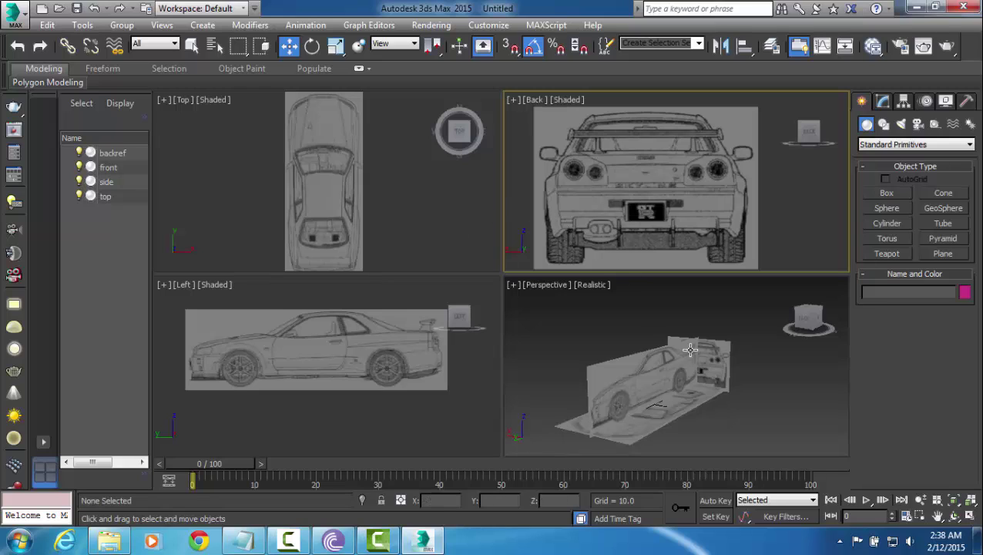
Step: Select the backref plane and set its Y and Z position to 0
click(729, 373)
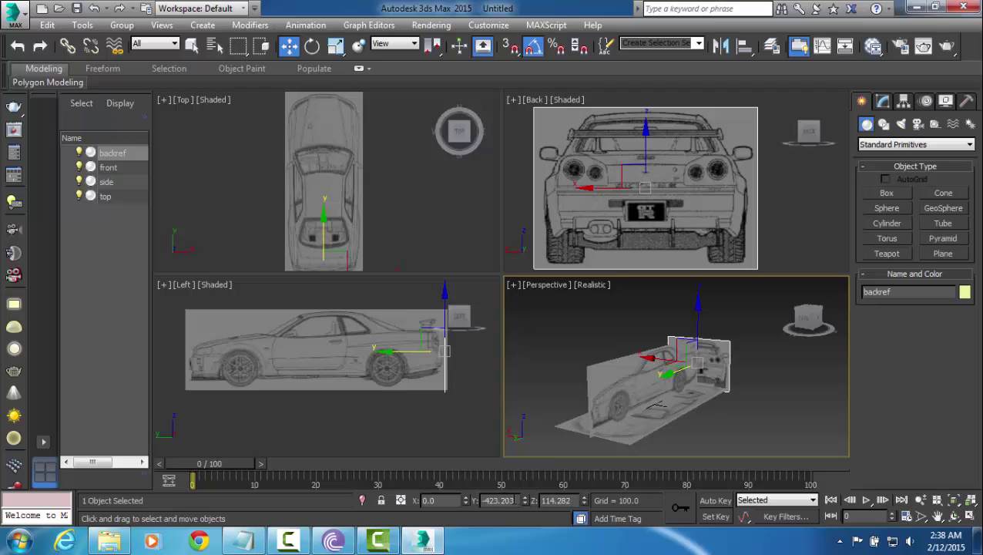
drag(516, 500, 311, 482)
text(0)
key(Tab)
text(0)
key(Return)
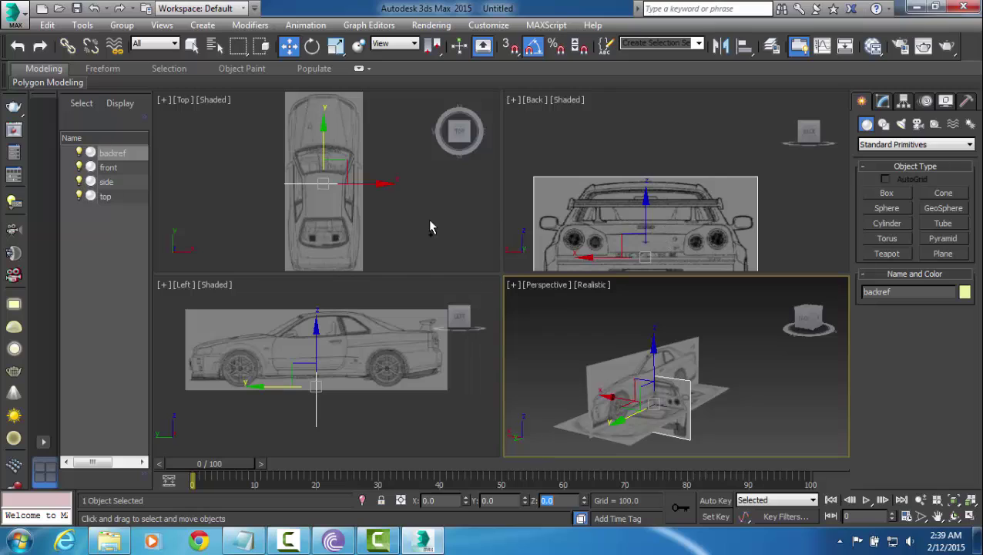
Step: Move the backref plane along Y in the Top view to the car's rear bumper edge, at about -415.6
middle_drag(365, 330, 371, 327)
middle_drag(367, 224, 366, 218)
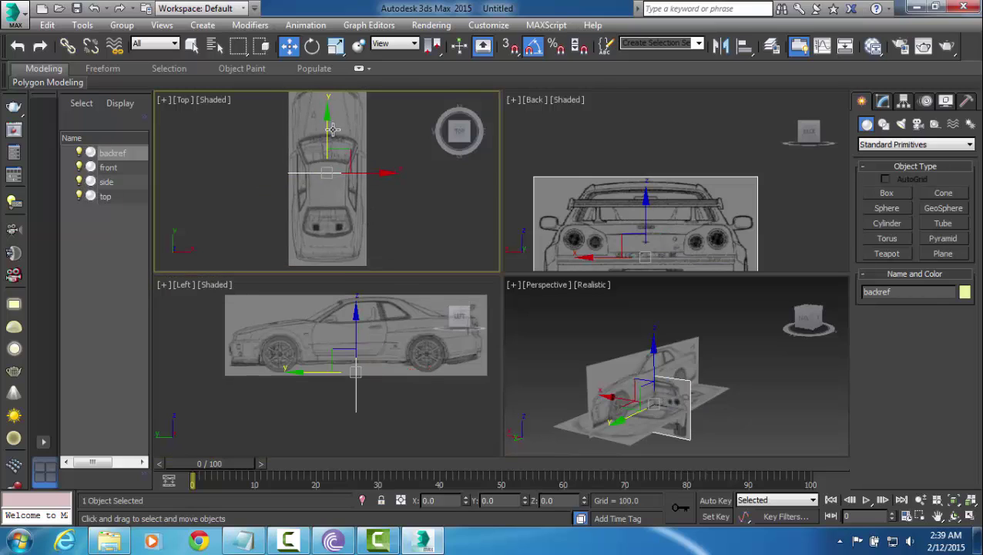
drag(327, 129, 328, 157)
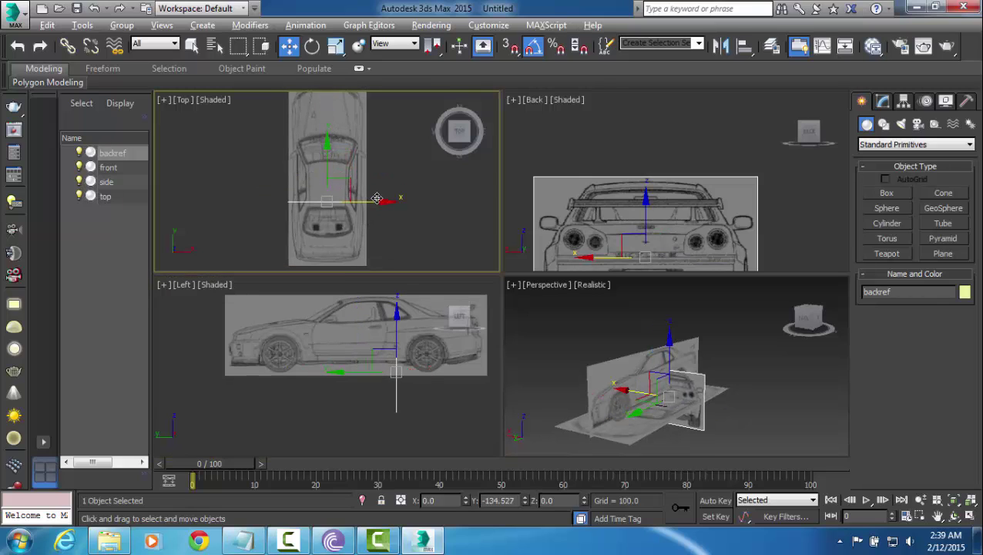
key(alt+w)
scroll(570, 259, up, 4)
middle_drag(570, 259, 579, 235)
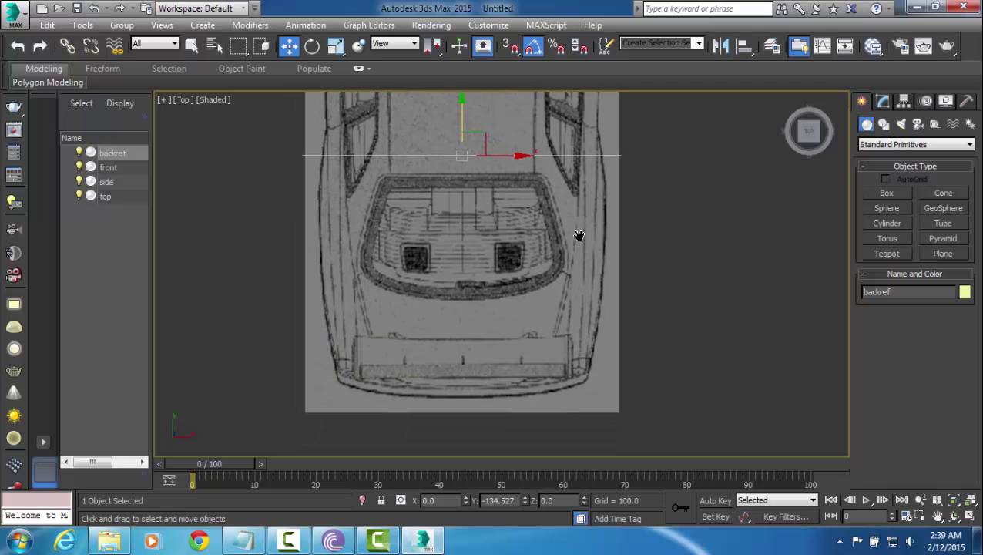
drag(462, 115, 470, 355)
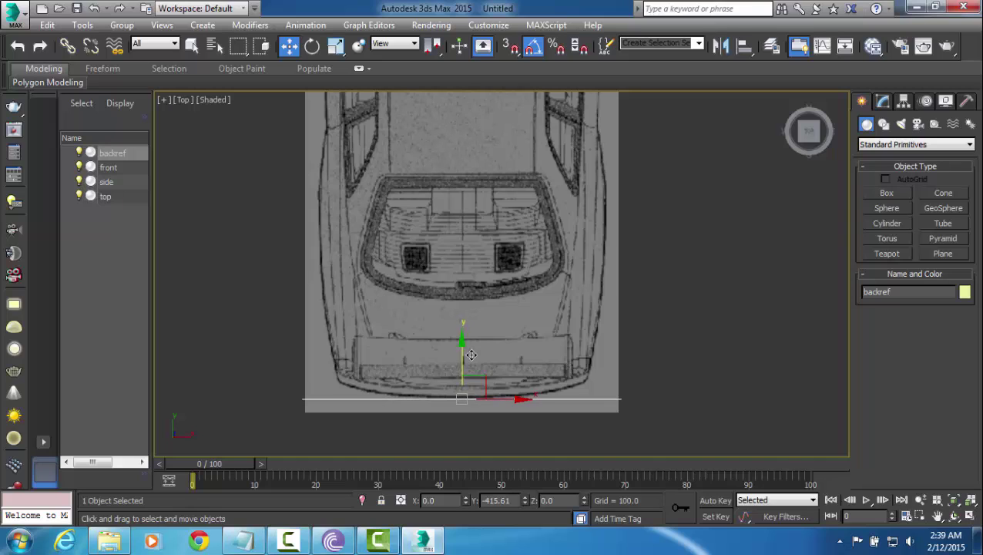
key(alt+w)
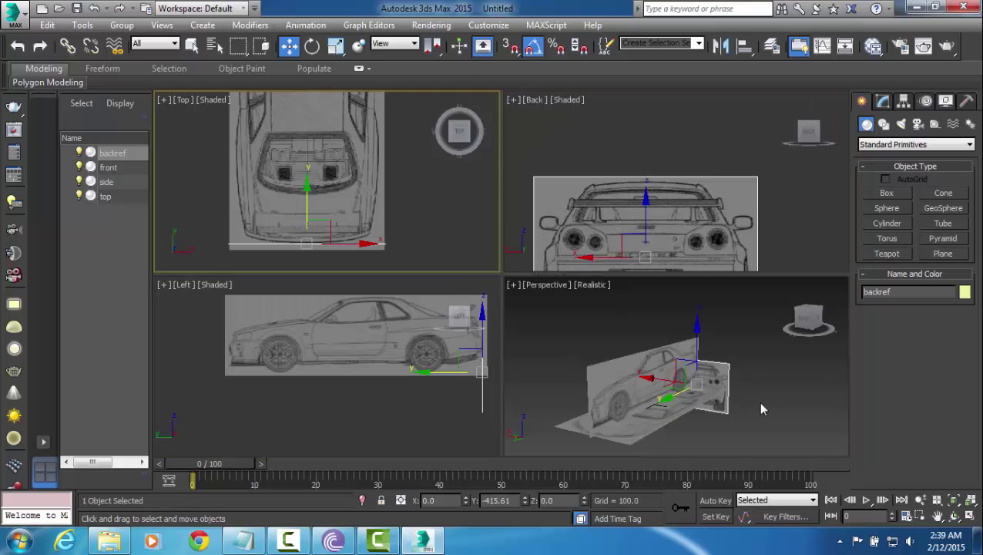
scroll(459, 364, up, 4)
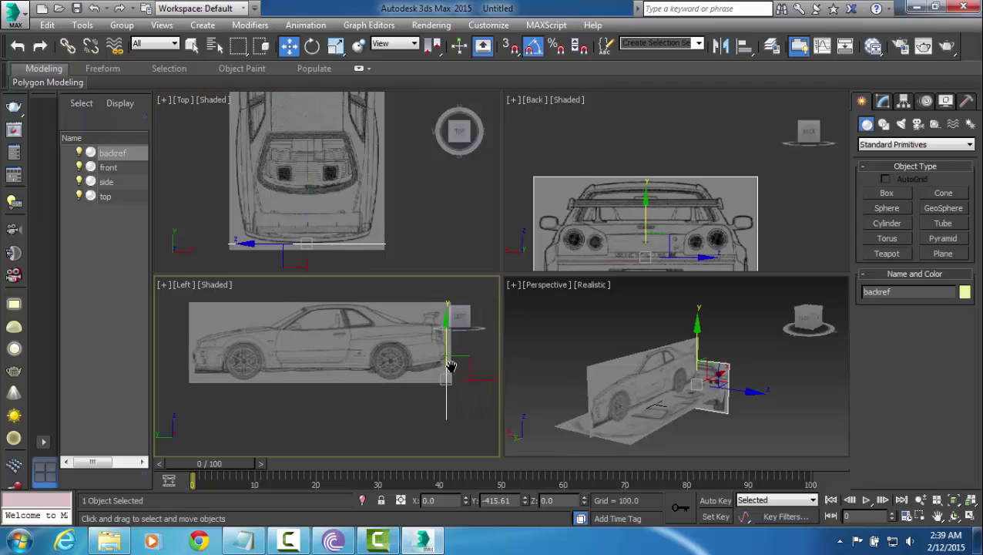
Step: Raise the backref plane in the Left view to Z about 122.9, level with the side plane's bottom edge
drag(435, 360, 444, 311)
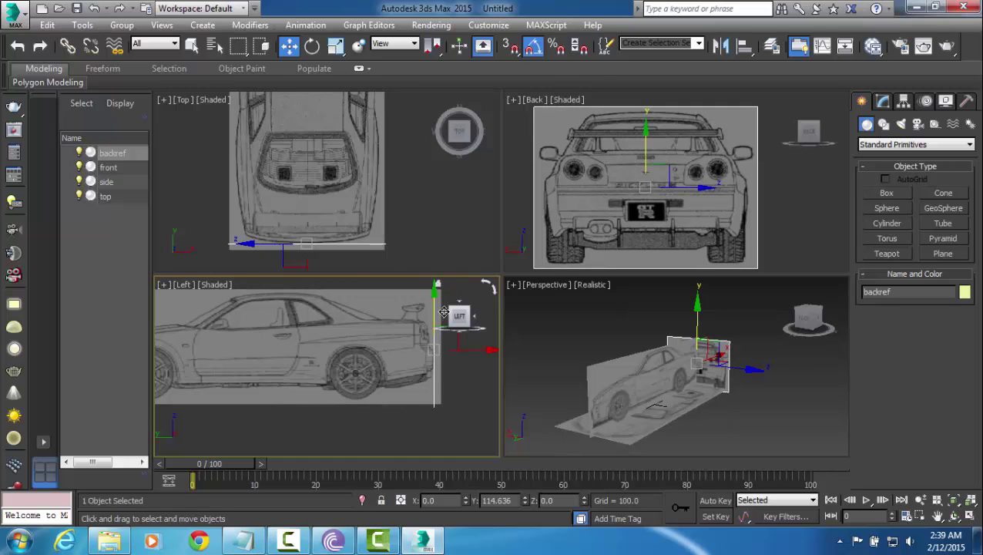
click(455, 370)
key(ctrl+z)
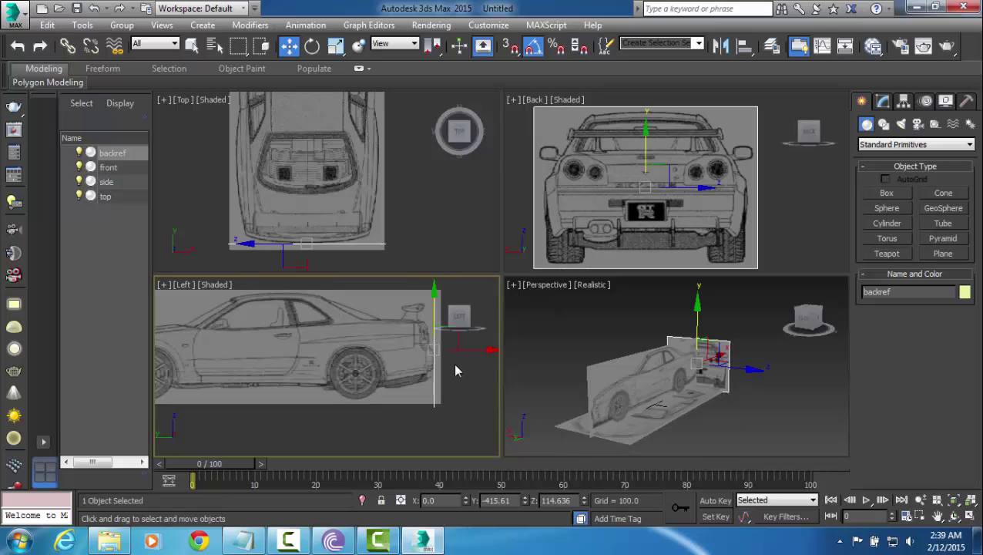
drag(430, 319, 433, 316)
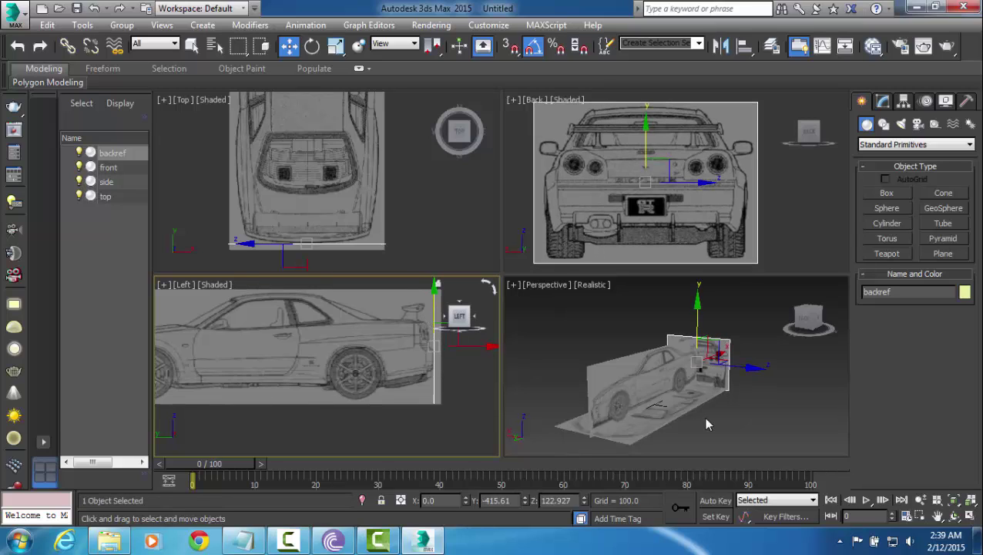
Step: Show the grid in the Left, Back and Top views
alt+middle_drag(705, 414, 670, 416)
scroll(683, 415, up, 3)
scroll(683, 417, up, 3)
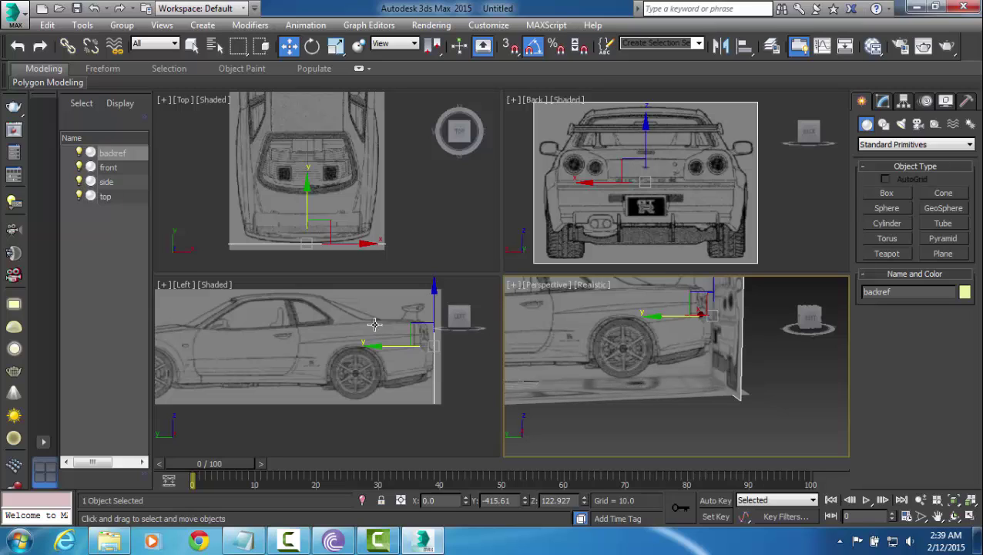
middle_drag(433, 362, 438, 363)
key(g)
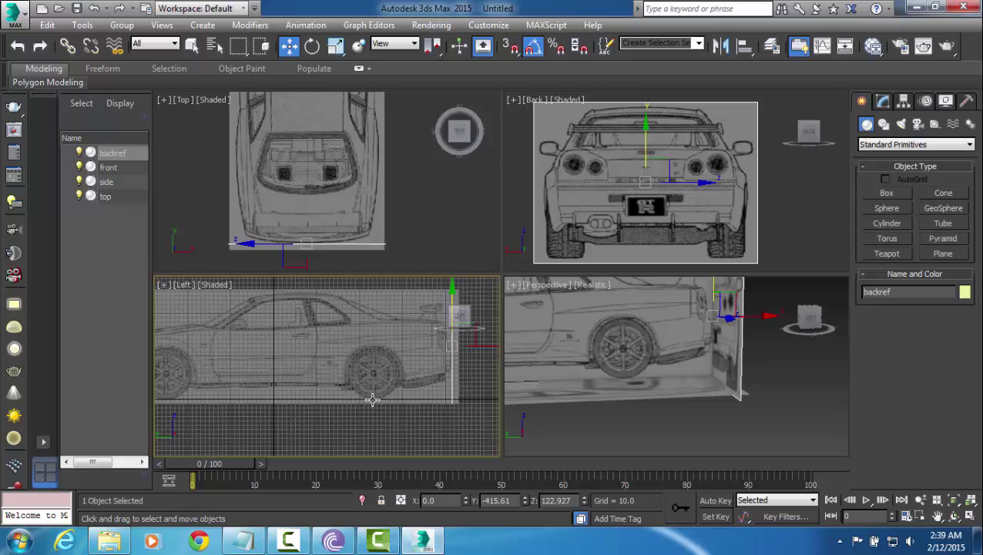
click(813, 224)
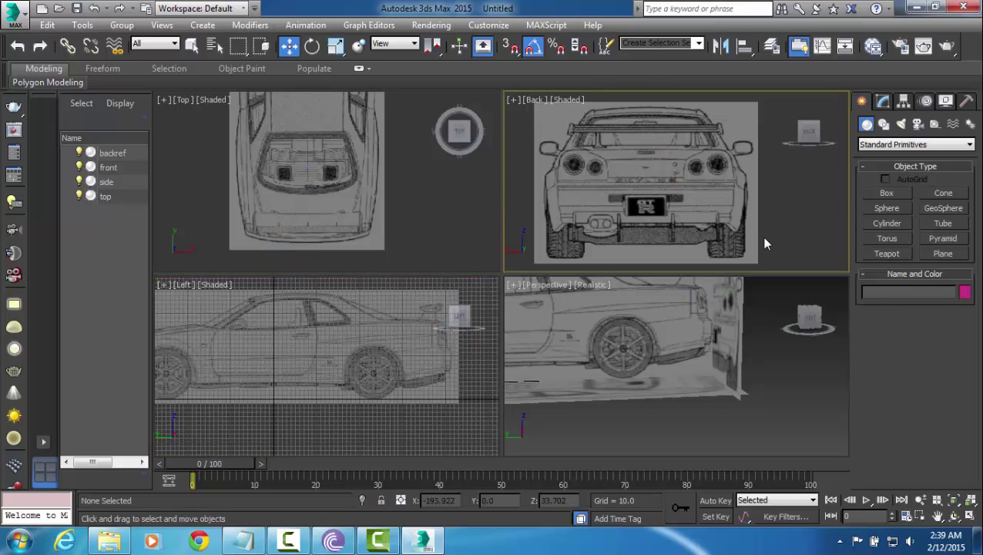
key(g)
click(459, 220)
key(g)
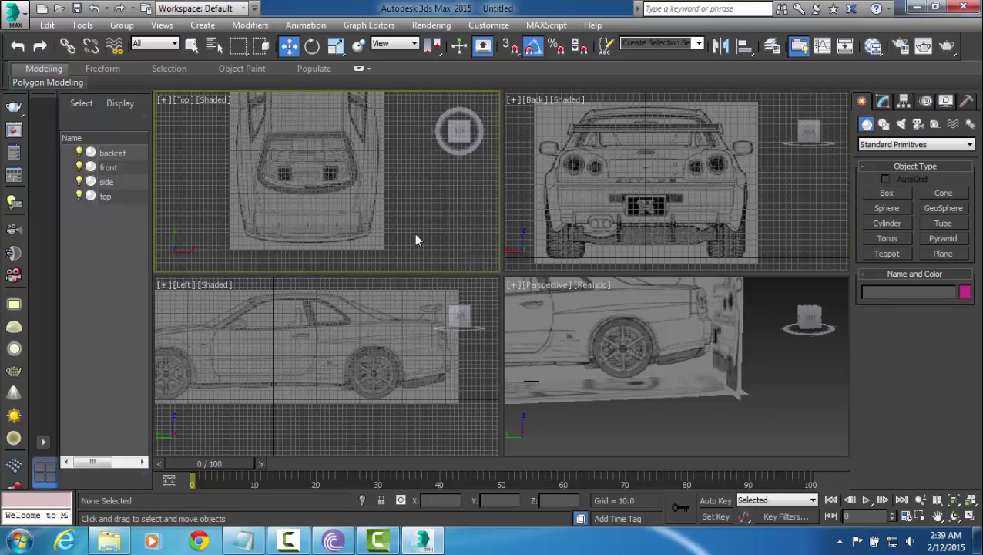
Step: Fine-tune the backref plane's height in the Back view against the grid's horizontal zero line under the tires
click(663, 245)
scroll(465, 378, up, 3)
scroll(689, 158, up, 3)
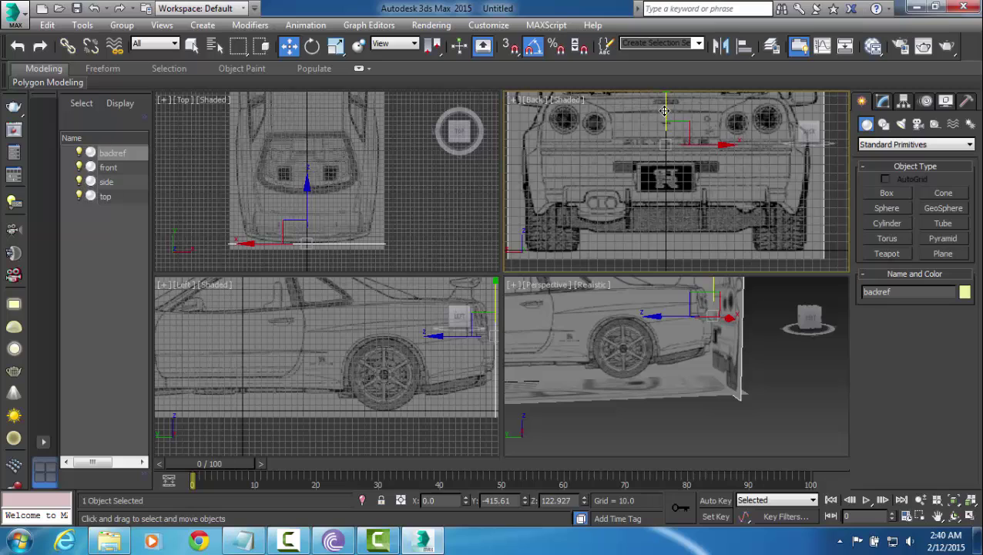
mouse_move(664, 111)
mouse_down()
mouse_move(664, 160)
mouse_move(663, 108)
mouse_up()
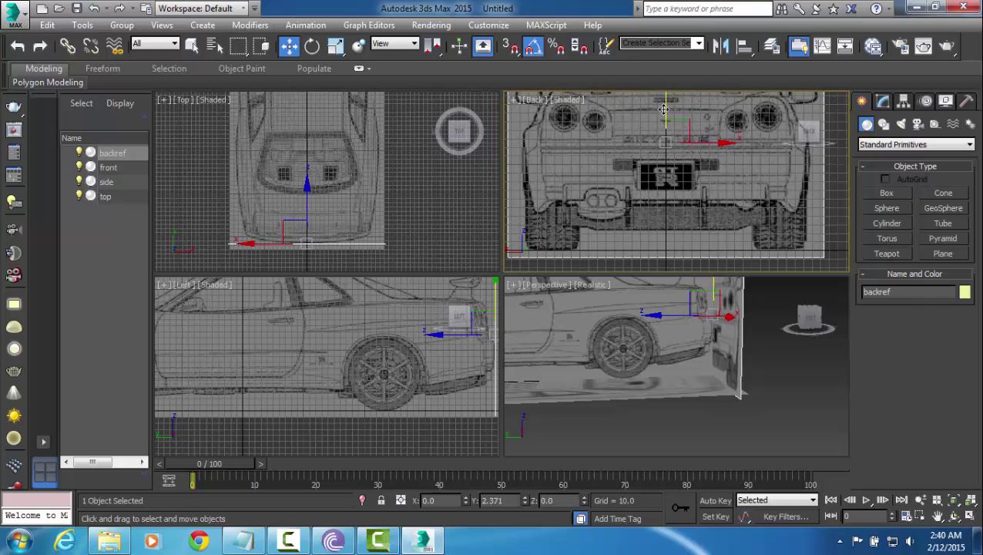
drag(663, 108, 663, 110)
Step: Select the side plane and adjust its height in the Left view to Z about 123.2
click(394, 400)
mouse_move(359, 385)
middle_down()
mouse_move(410, 384)
mouse_move(363, 385)
middle_up()
drag(445, 296, 444, 296)
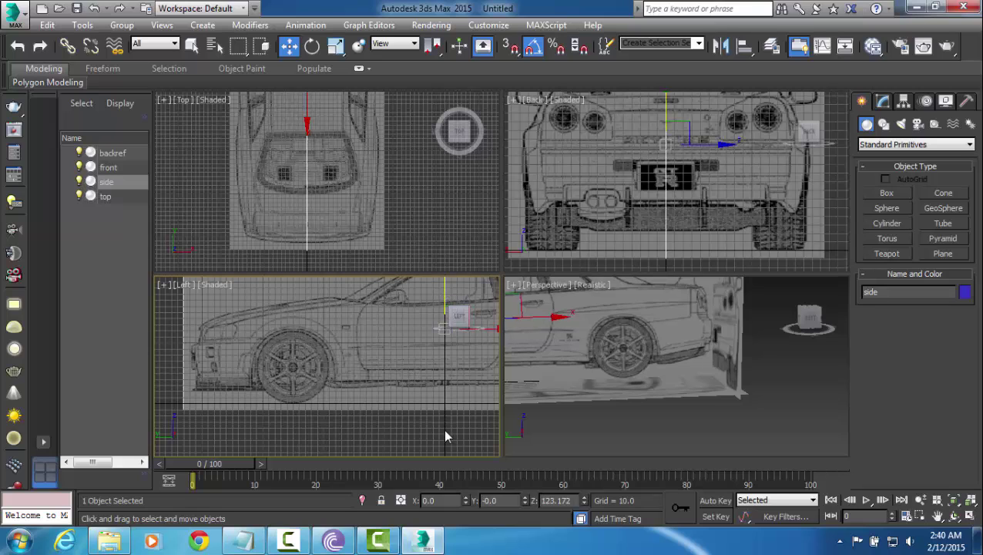
Step: Move the side plane along X in the Top view to the outer edge of the car's mirror, at about 175.4
middle_drag(330, 94, 333, 142)
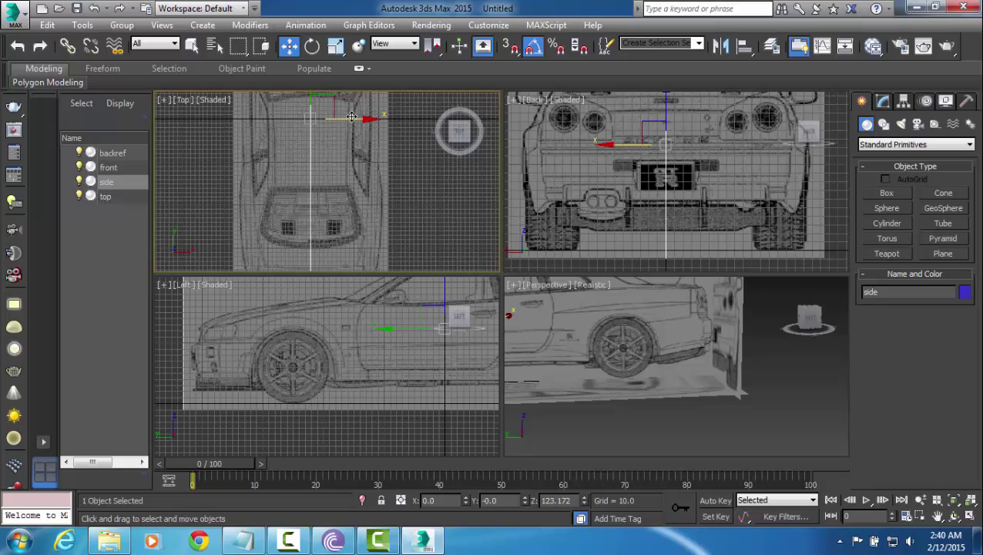
drag(358, 120, 426, 130)
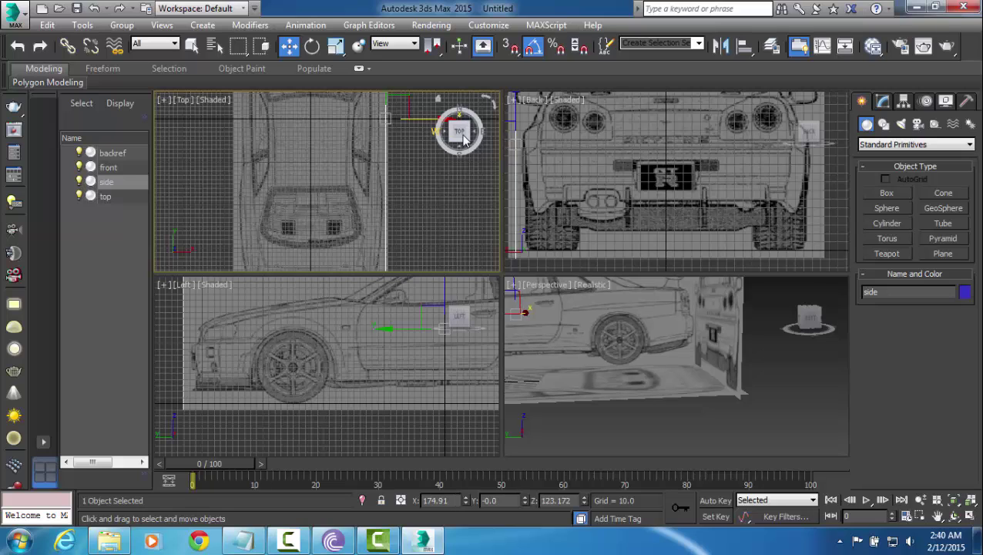
middle_drag(599, 133, 597, 145)
scroll(598, 145, up, 5)
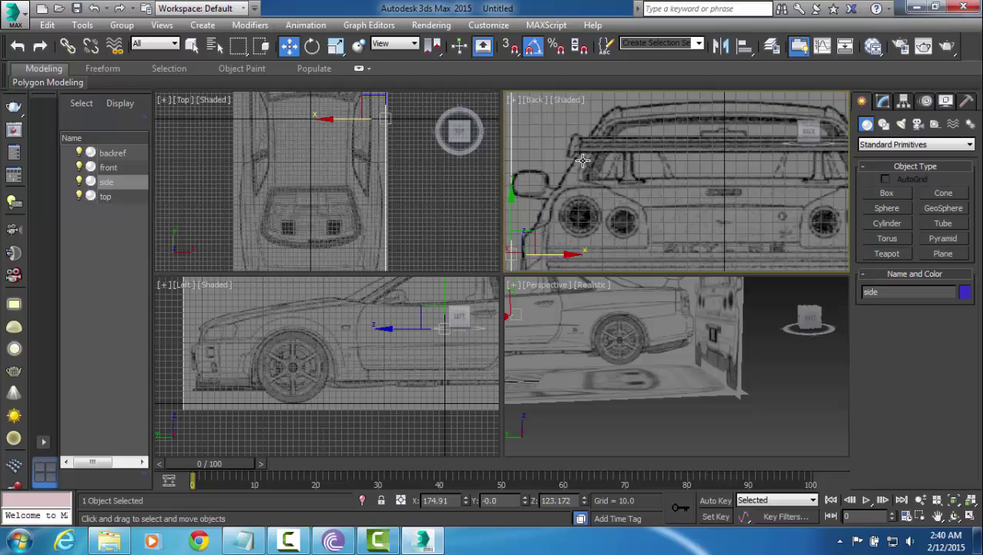
scroll(352, 160, up, 8)
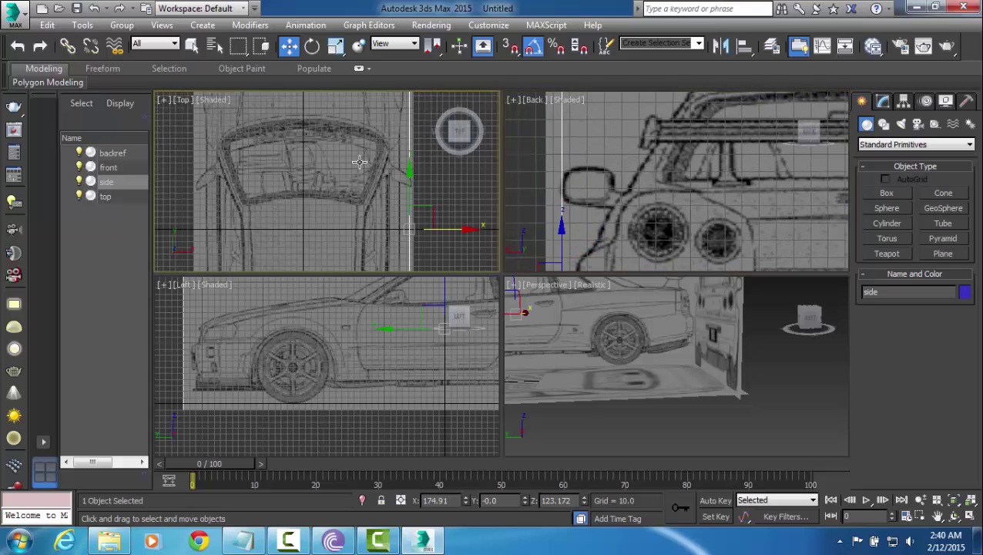
middle_drag(390, 161, 375, 141)
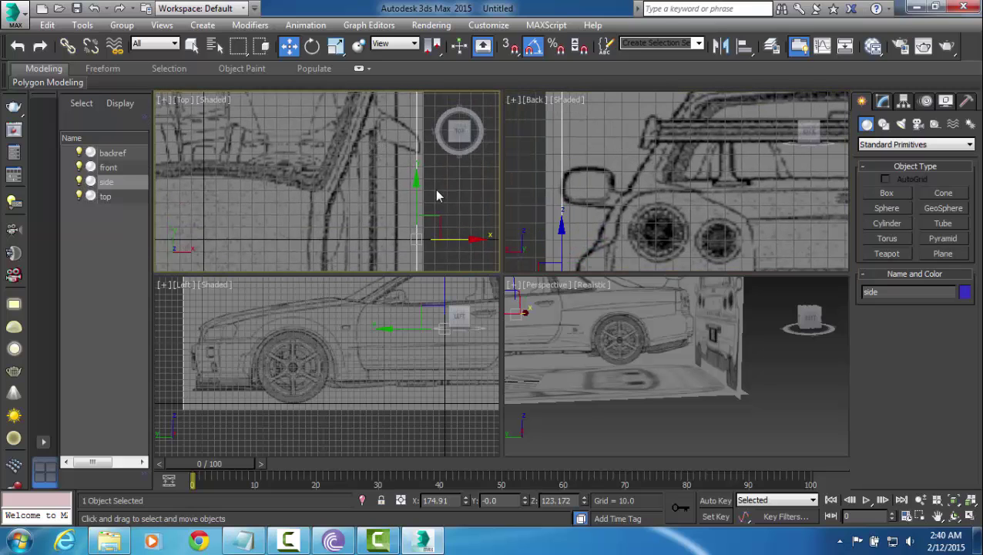
scroll(450, 217, down, 3)
drag(454, 228, 453, 228)
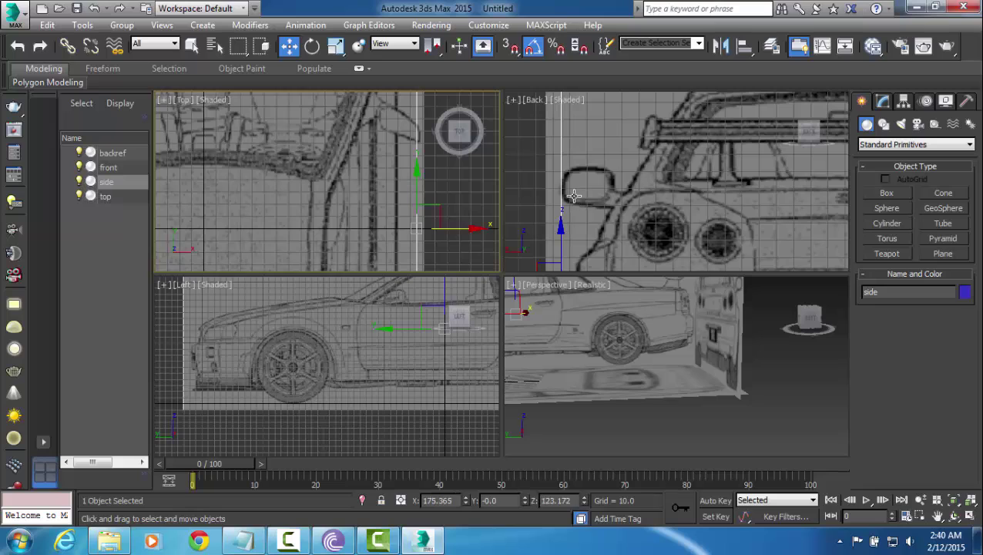
middle_drag(584, 202, 588, 180)
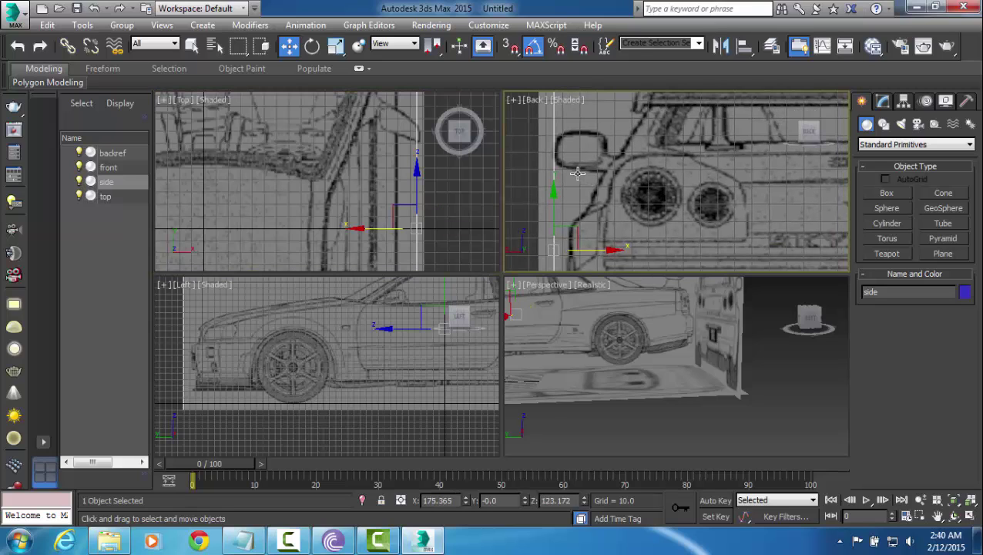
scroll(407, 161, up, 3)
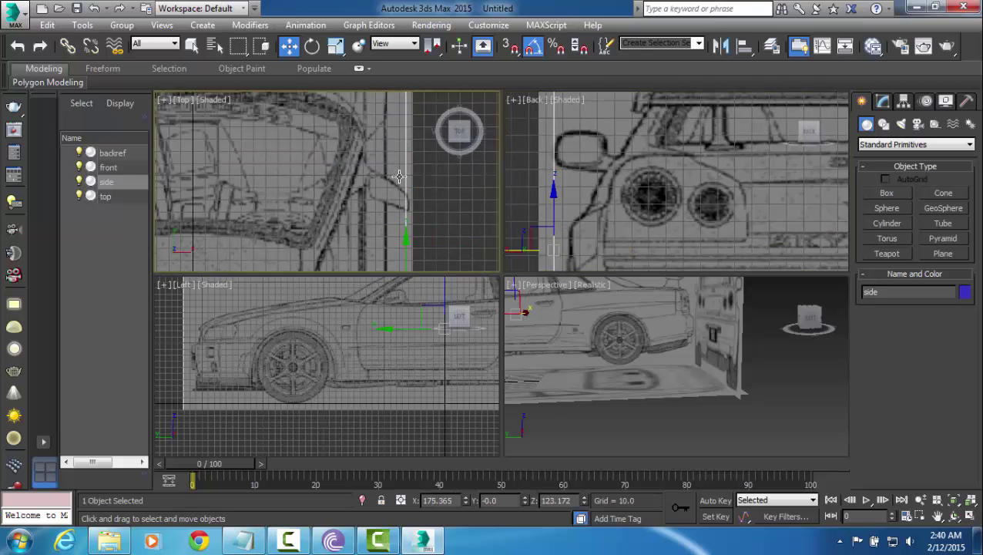
middle_click(701, 217)
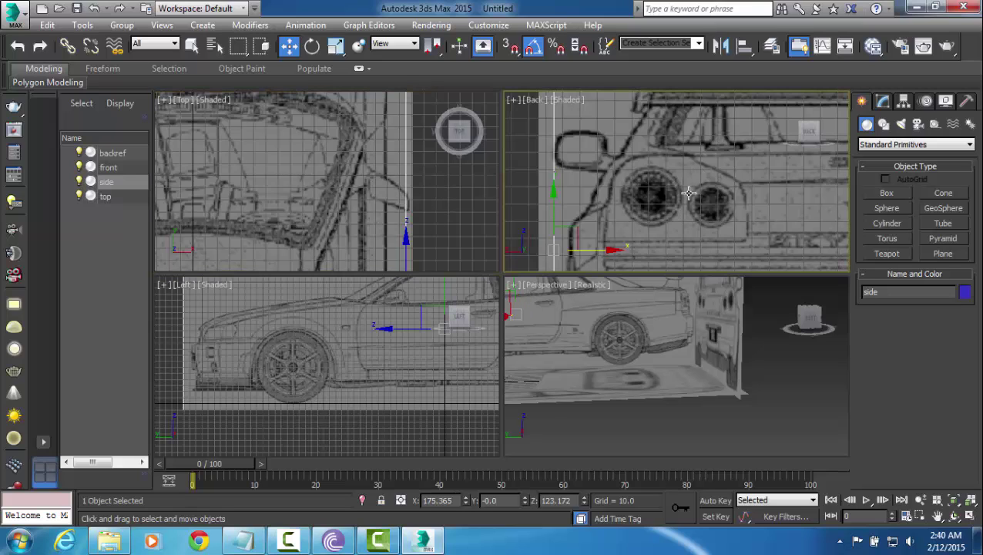
Step: Select the front plane and set its X, Y and Z position to 0
middle_click(746, 304)
scroll(671, 304, down, 6)
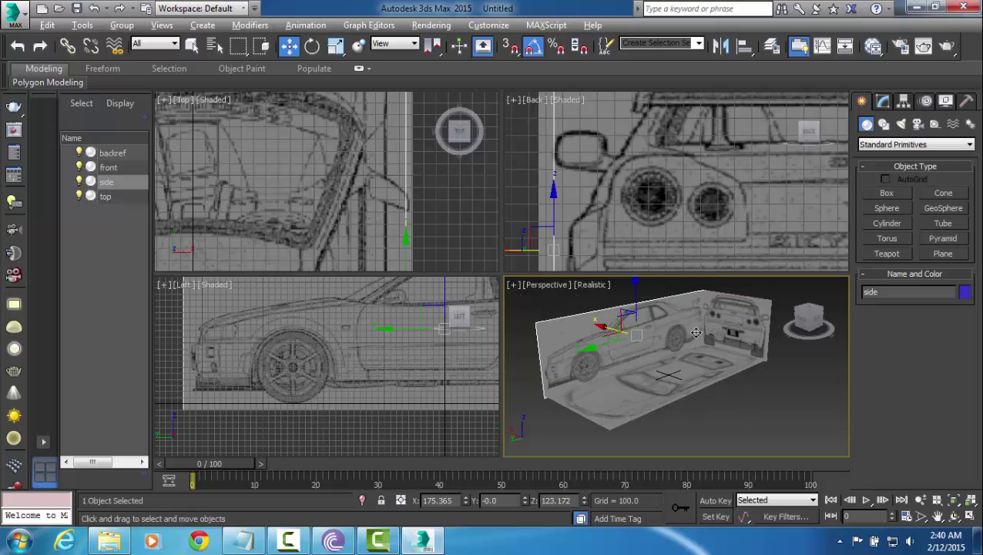
alt+middle_drag(697, 333, 539, 320)
click(526, 320)
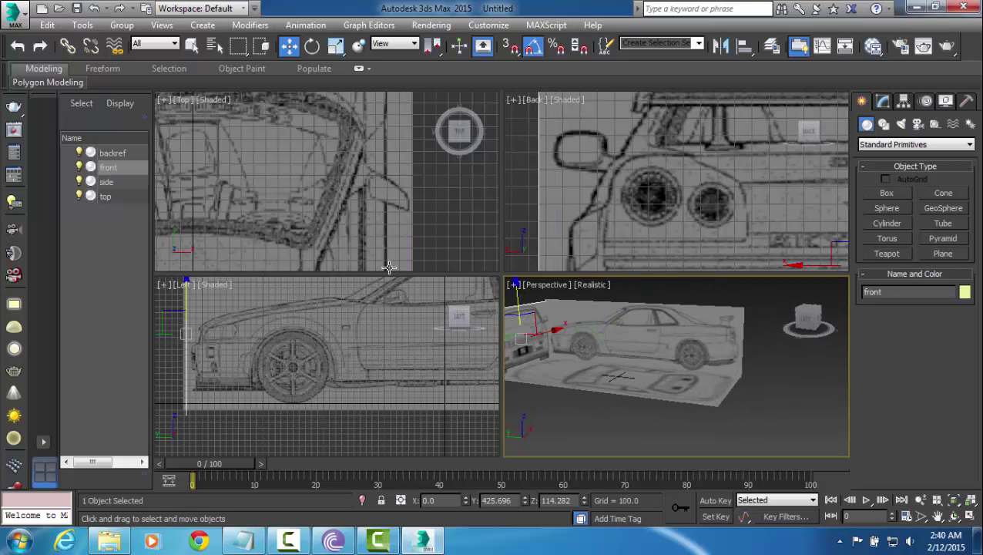
click(497, 500)
text(0)
key(Tab)
text(0)
key(Tab)
text(0)
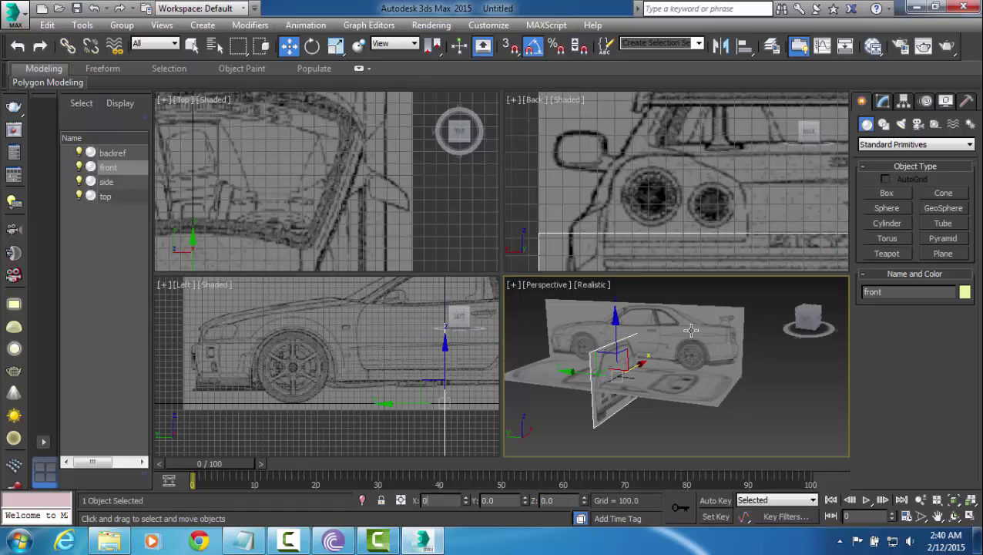
Step: Switch the Back viewport to the Front view and raise the front plane to Z about 121.8
click(531, 120)
click(535, 100)
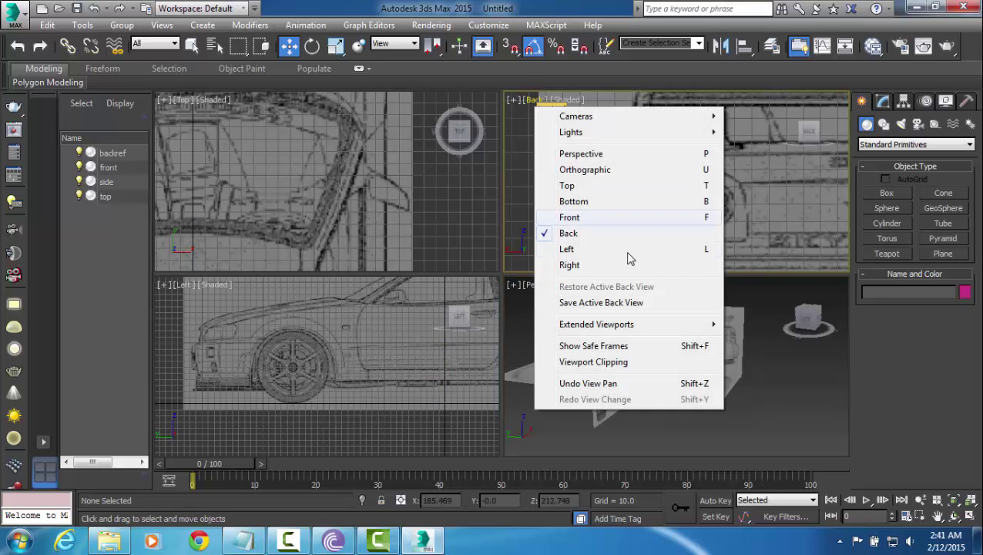
click(599, 216)
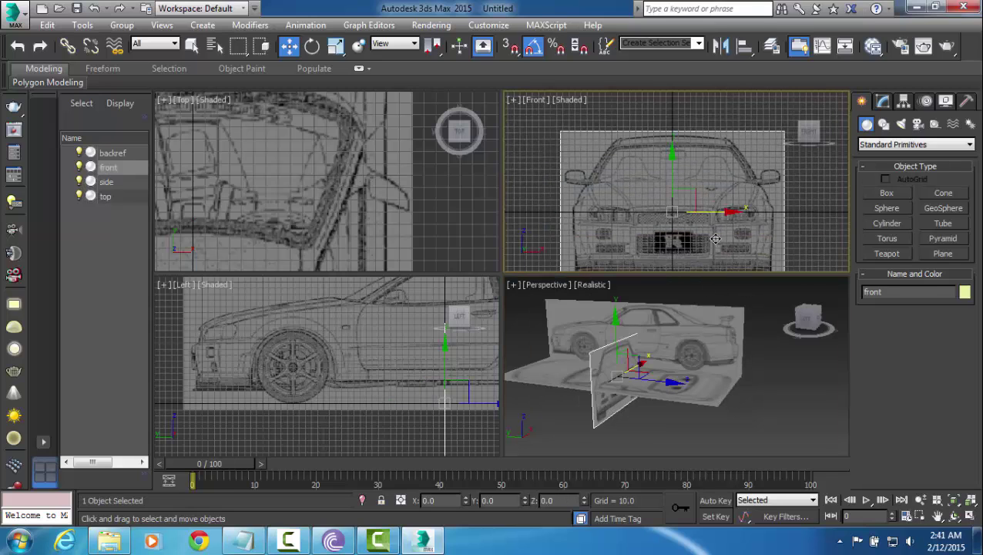
scroll(716, 239, up, 3)
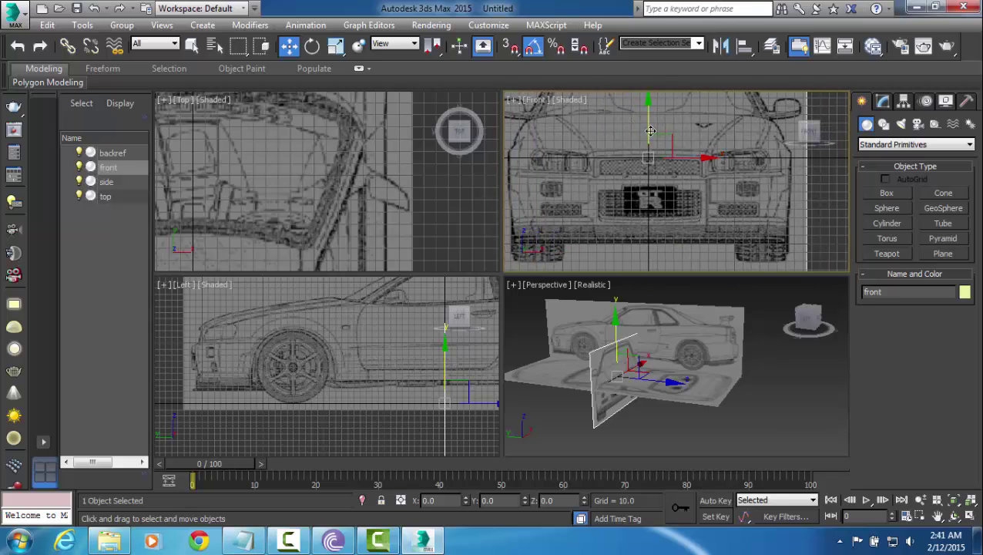
drag(651, 130, 662, 25)
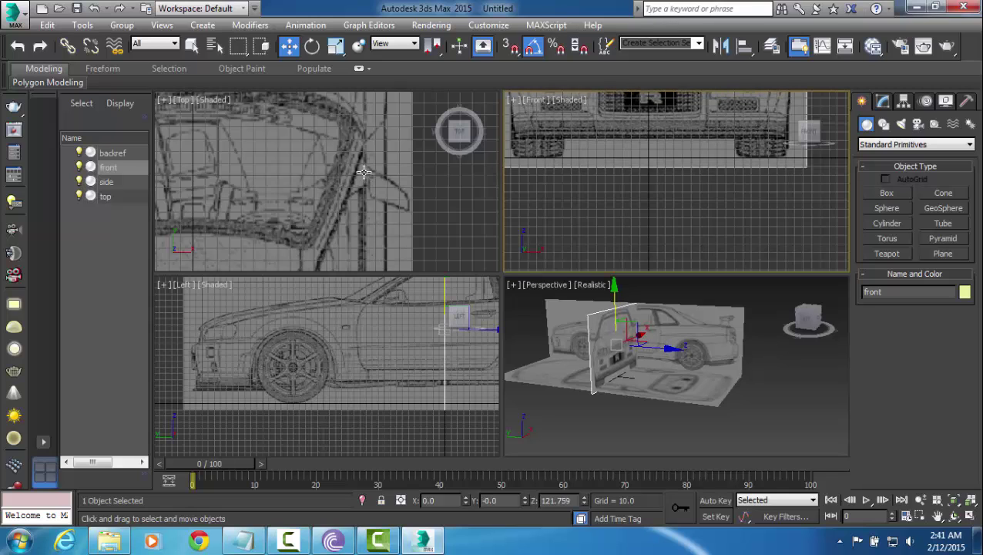
Step: Move the front plane along Y in the Top view to the car's front bumper, at about 418.5
scroll(364, 173, down, 4)
drag(359, 210, 379, 148)
middle_drag(378, 148, 363, 188)
drag(360, 191, 360, 127)
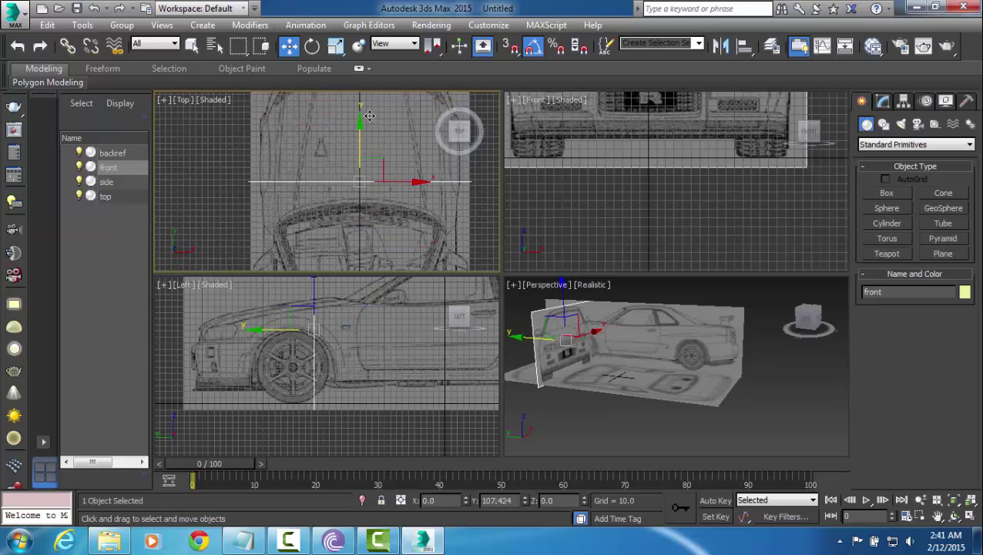
middle_drag(360, 128, 360, 190)
drag(361, 190, 394, 84)
scroll(361, 131, up, 5)
scroll(363, 125, down, 3)
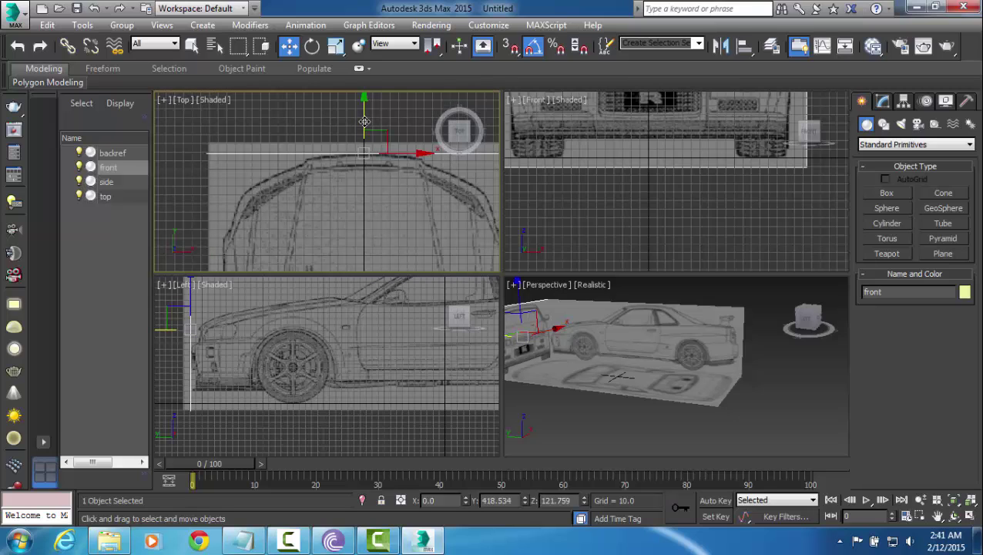
Step: Fine-tune the front plane to the bumper line at Y about 417.3 and check it against the side image
scroll(368, 126, up, 3)
middle_drag(369, 176, 373, 153)
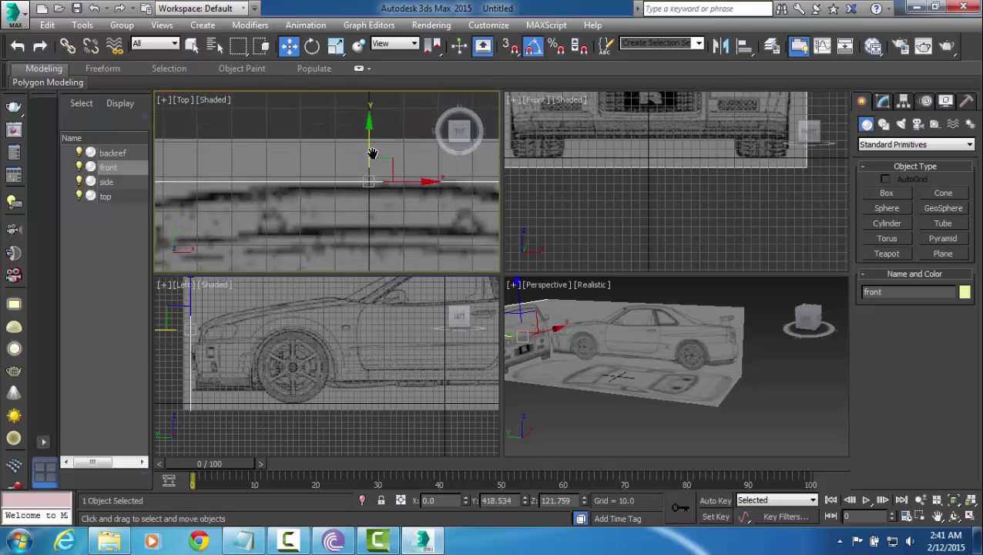
drag(370, 142, 370, 147)
scroll(293, 336, up, 10)
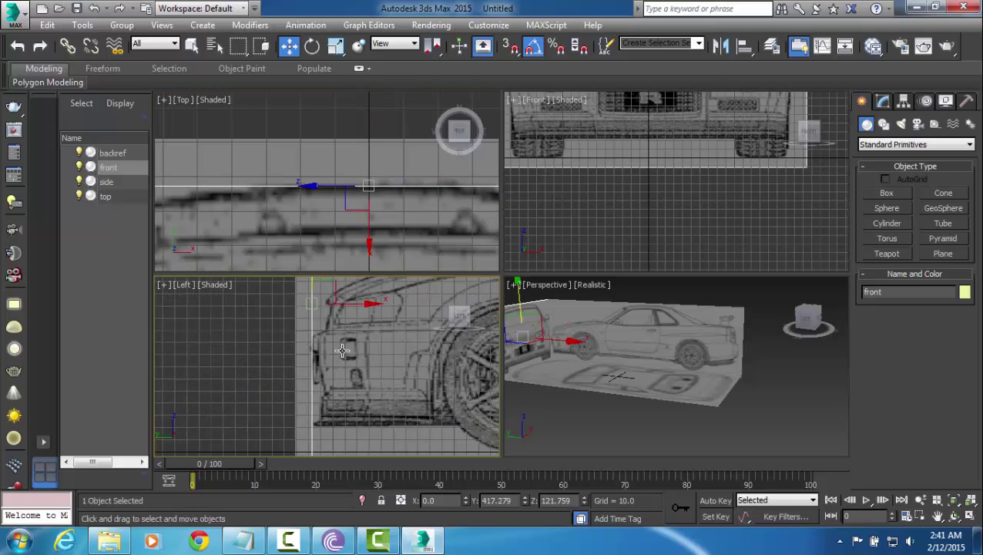
scroll(350, 331, up, 4)
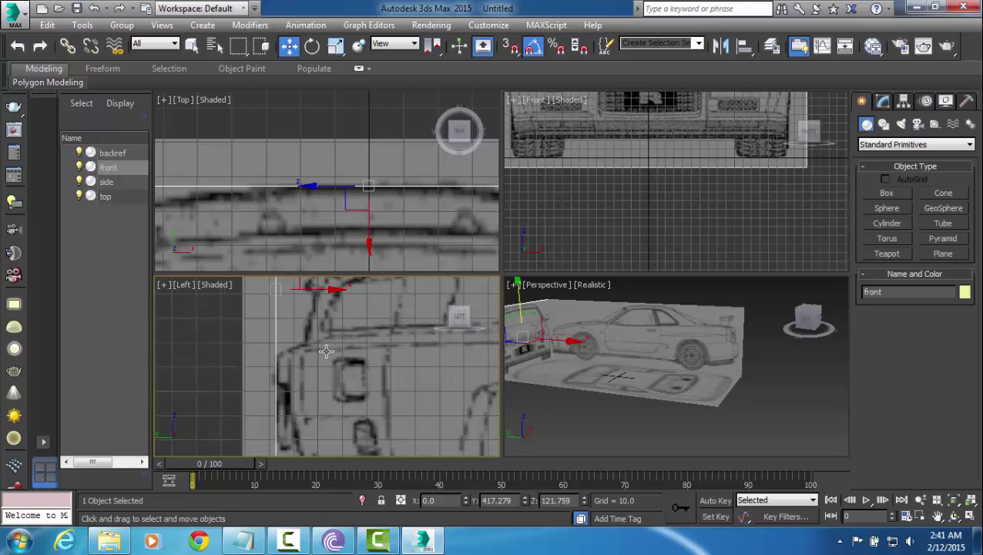
scroll(339, 352, down, 5)
middle_drag(451, 335, 407, 332)
scroll(406, 332, down, 2)
Step: Inspect the top plane's alignment with the other reference planes in the Perspective, Top and Left views, and clear the selection
middle_click(671, 374)
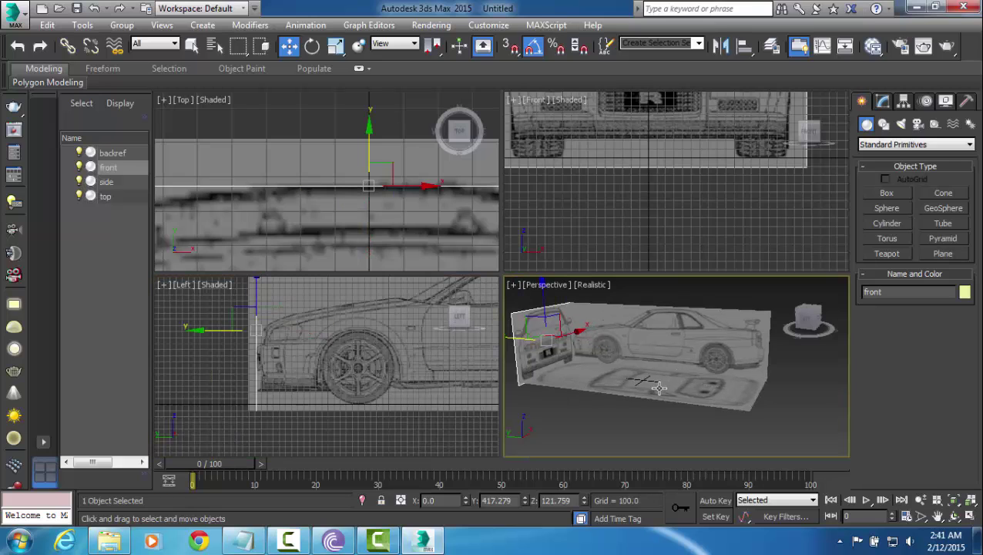
alt+middle_drag(604, 385, 612, 408)
click(632, 386)
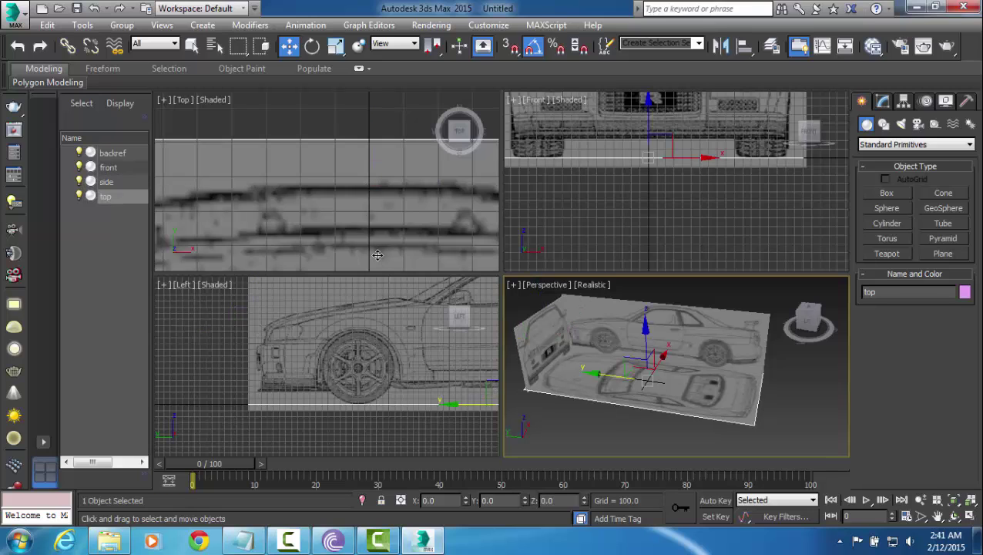
mouse_move(369, 237)
middle_down()
mouse_move(365, 222)
mouse_move(370, 231)
middle_up()
middle_drag(384, 275, 363, 323)
click(673, 420)
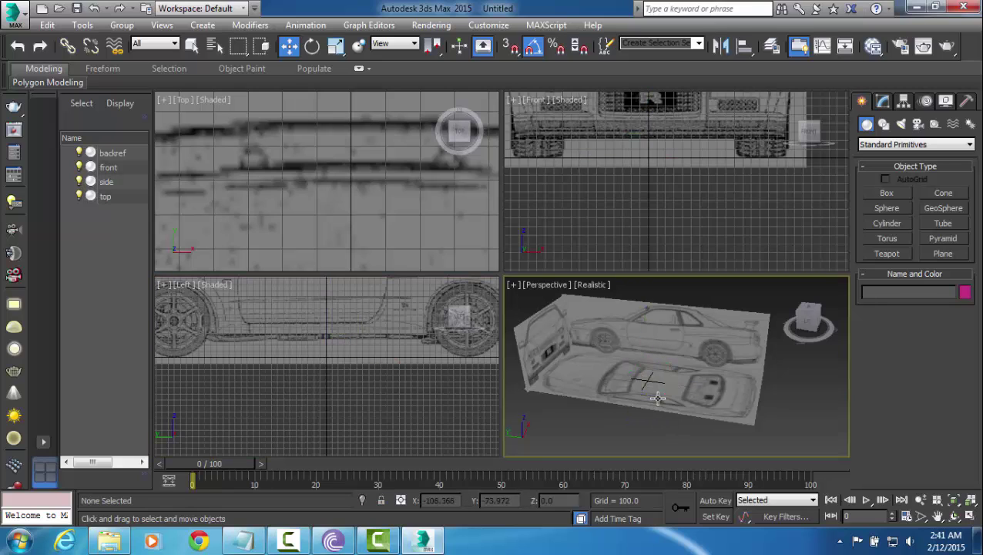
middle_drag(359, 326, 361, 341)
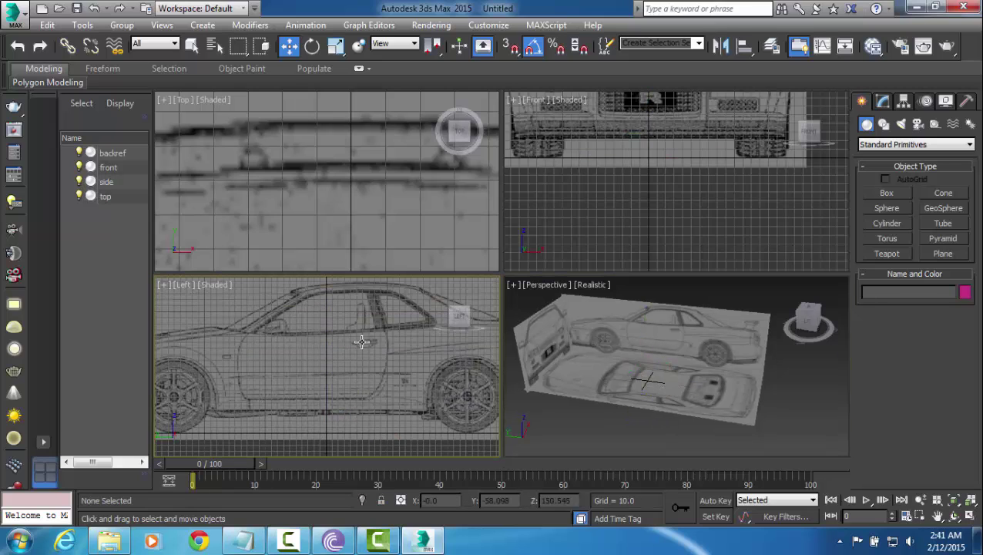
Step: Switch the Front viewport to the Back view and frame the car's whole rear image in it
scroll(426, 229, down, 5)
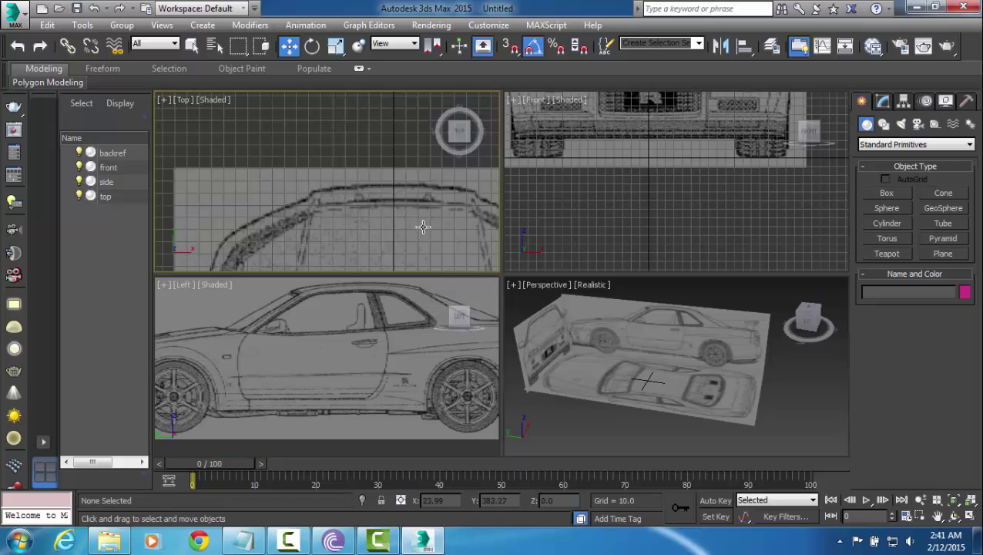
middle_drag(686, 222, 682, 228)
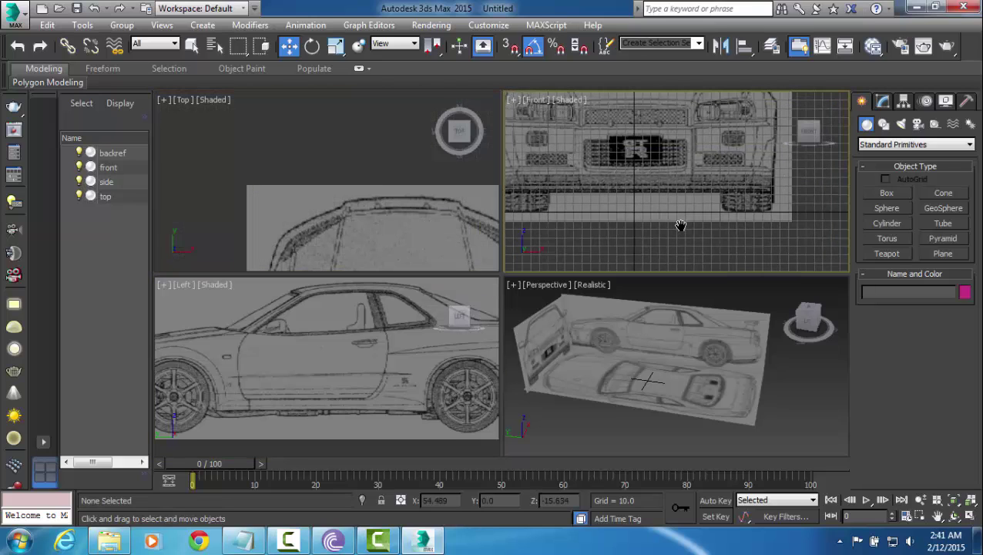
middle_drag(640, 92, 633, 173)
scroll(633, 174, down, 2)
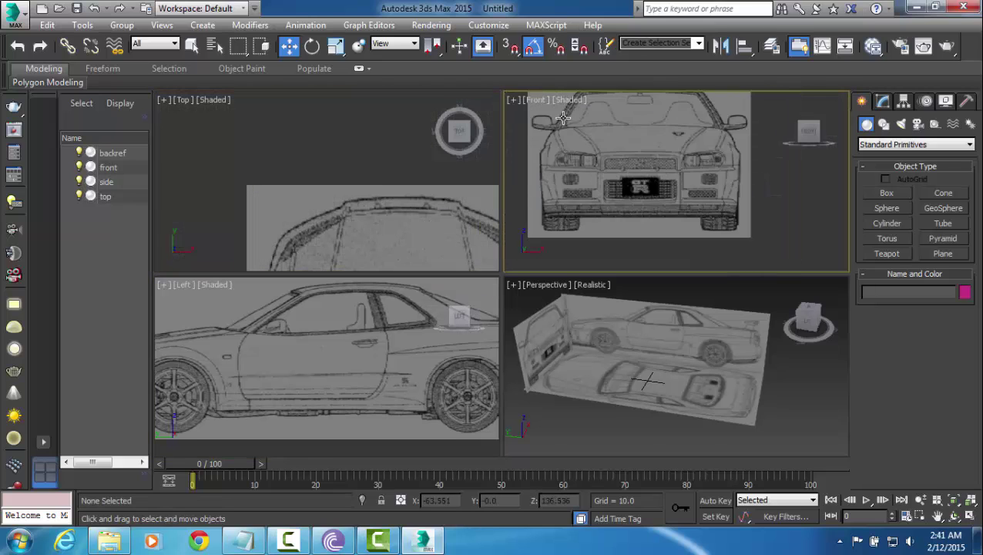
click(536, 100)
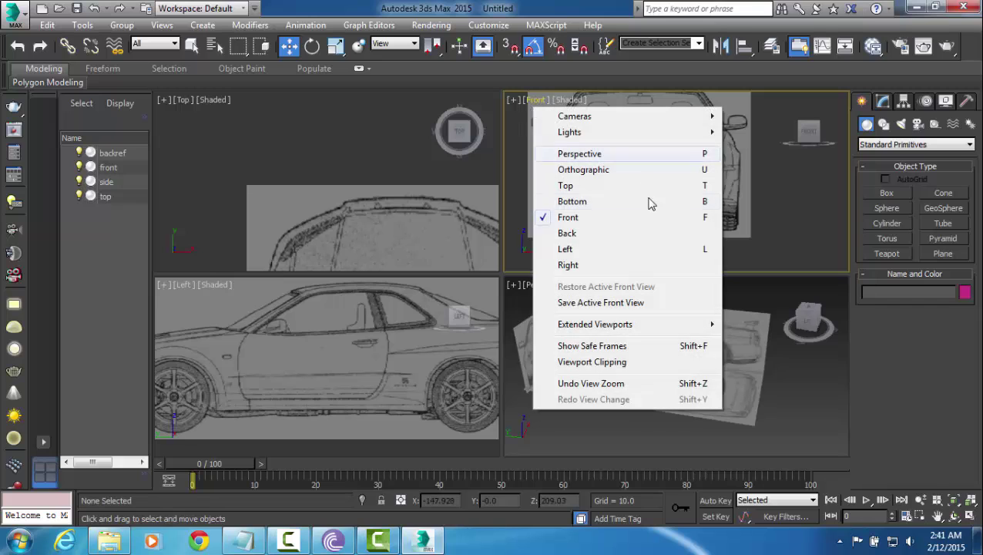
click(614, 234)
scroll(713, 198, down, 6)
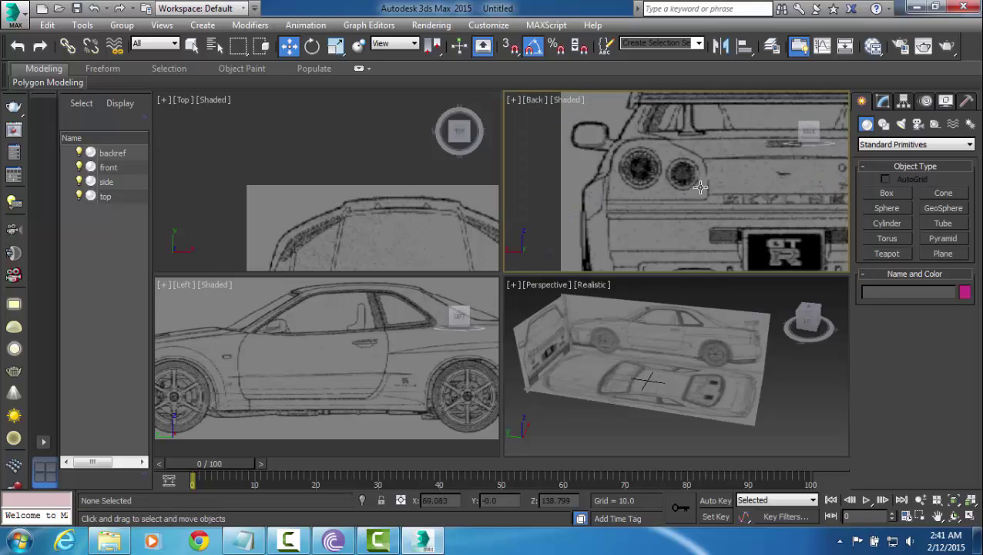
scroll(433, 202, down, 6)
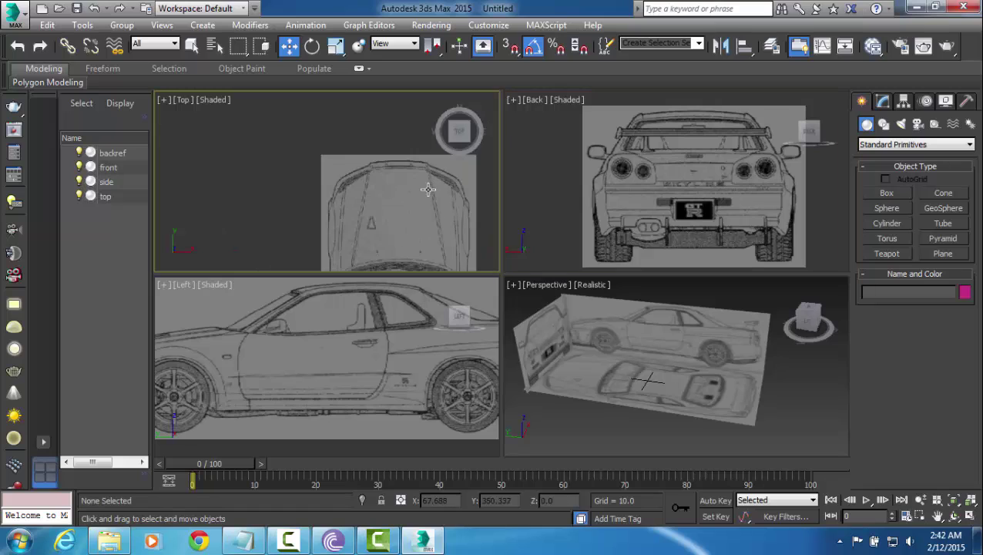
Step: Frame the top and side planes in their viewports, then maximize the Perspective viewport and examine the blueprint box from both ends
scroll(434, 197, down, 5)
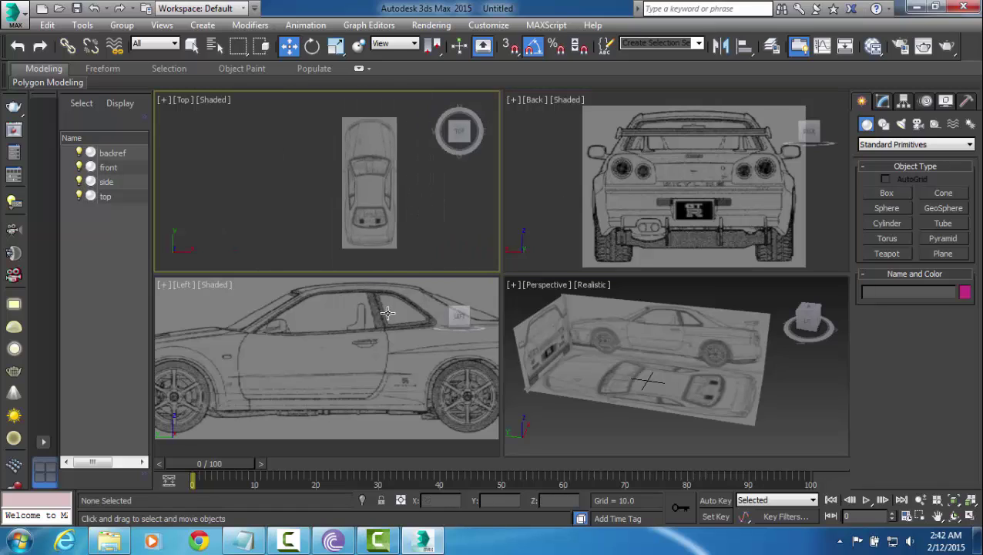
scroll(386, 312, down, 5)
middle_drag(574, 342, 602, 334)
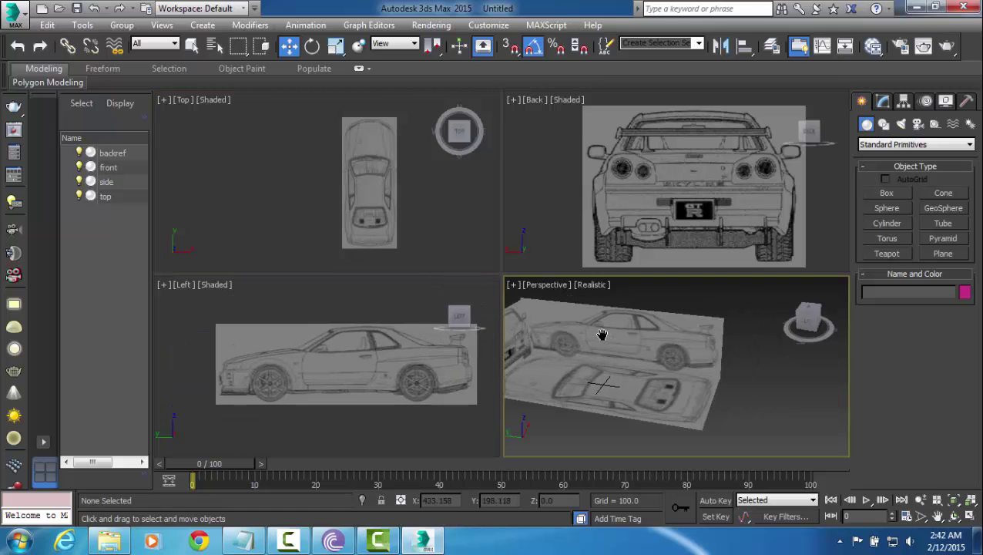
key(alt+w)
middle_drag(491, 278, 678, 287)
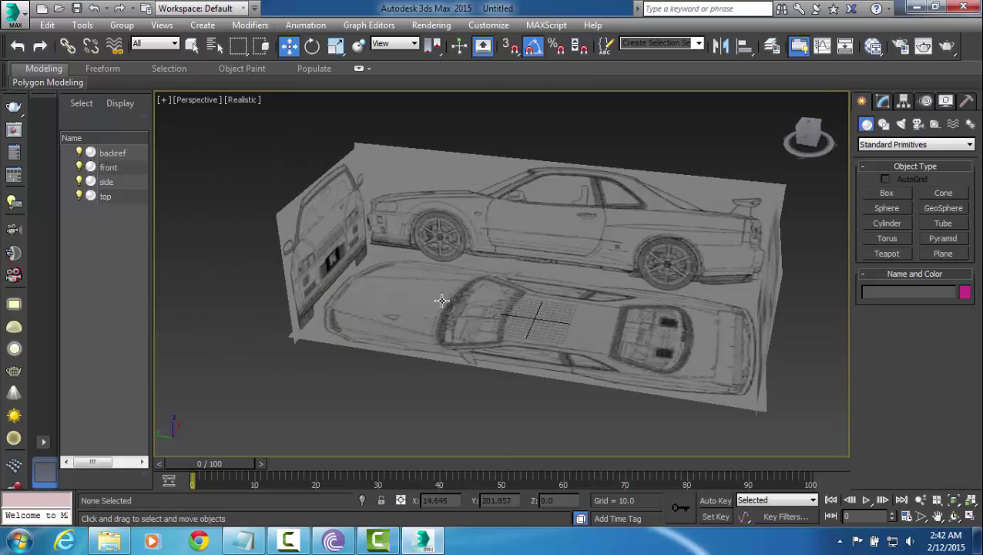
alt+middle_drag(441, 302, 607, 268)
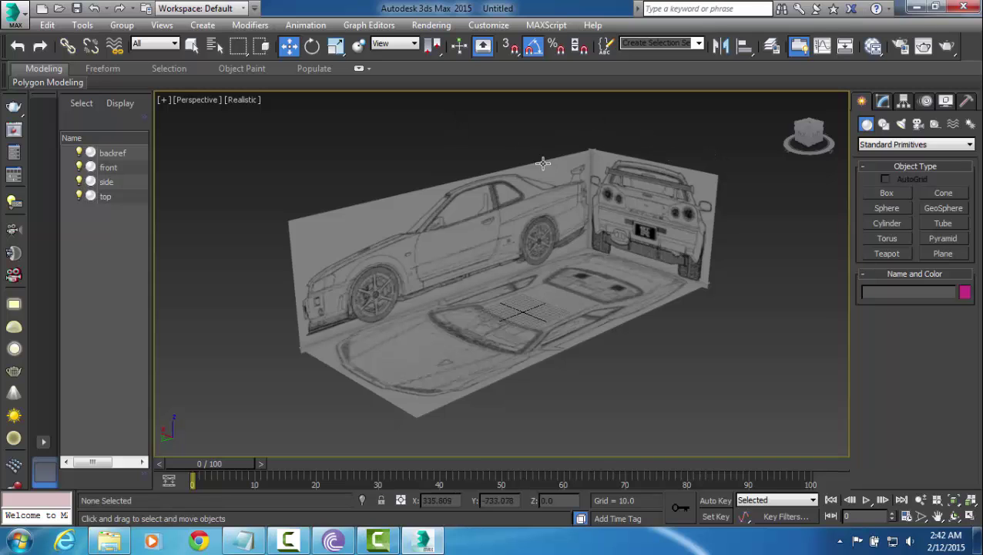
mouse_move(570, 268)
alt+middle_down()
mouse_move(508, 217)
mouse_move(546, 283)
mouse_move(576, 263)
alt+middle_up()
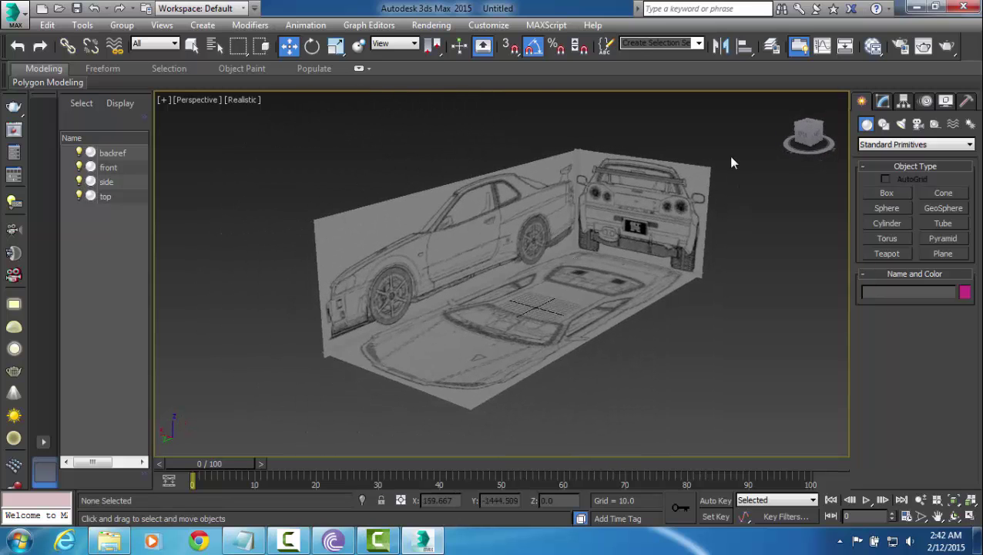
Step: Select all four blueprint planes and freeze them in Object Properties with Show Frozen in Gray turned off
key(ctrl+a)
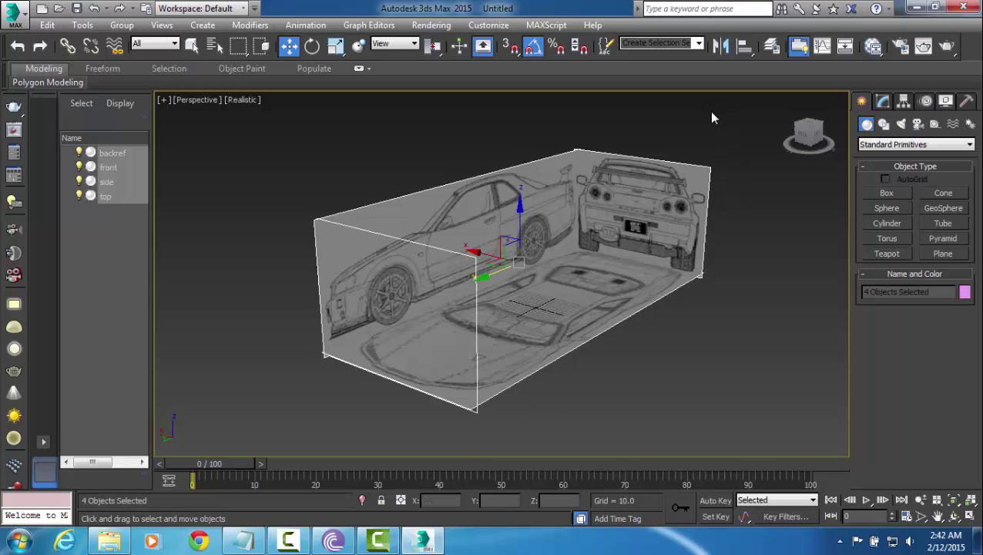
right_click(574, 238)
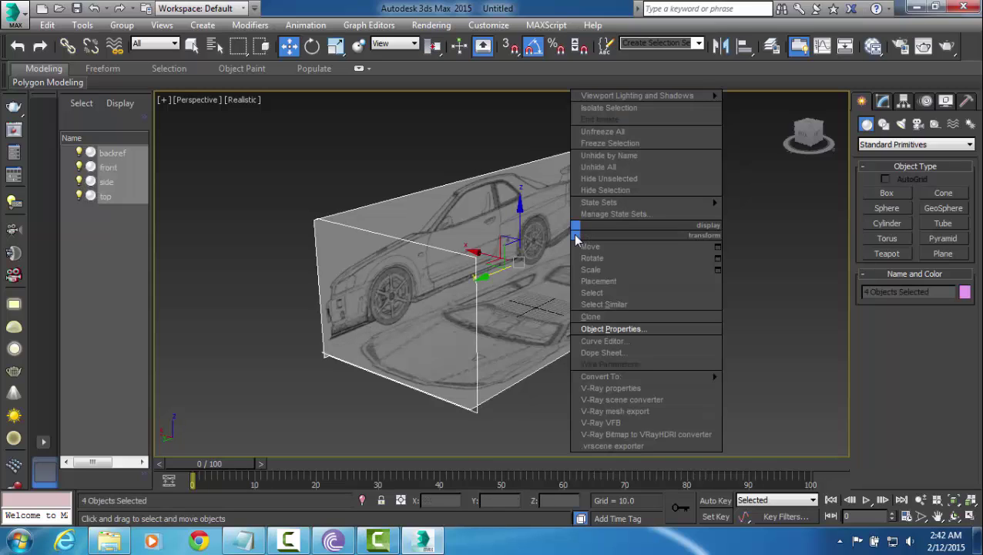
click(622, 329)
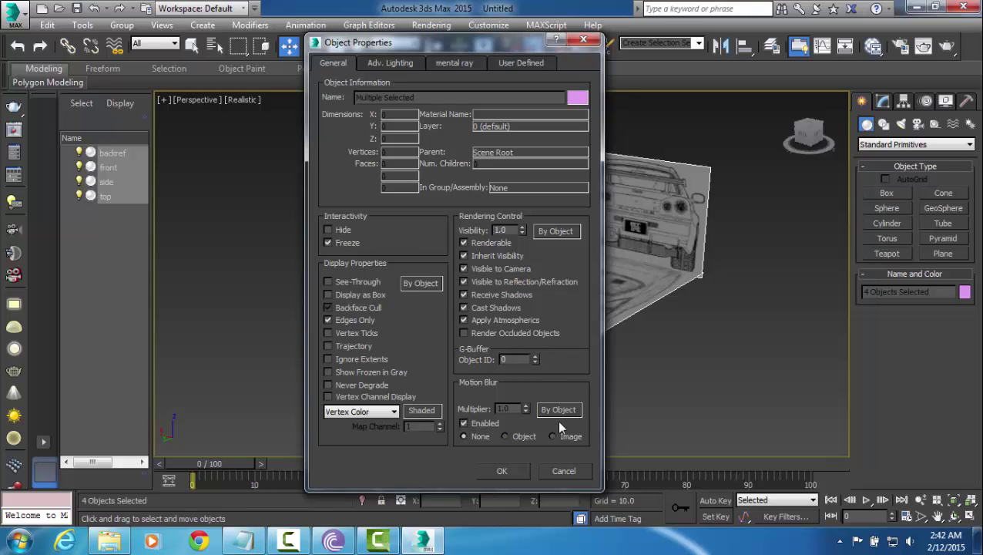
click(501, 471)
Step: Test whether the frozen planes can still be selected and inspect their textures around the Perspective view
drag(704, 145, 303, 310)
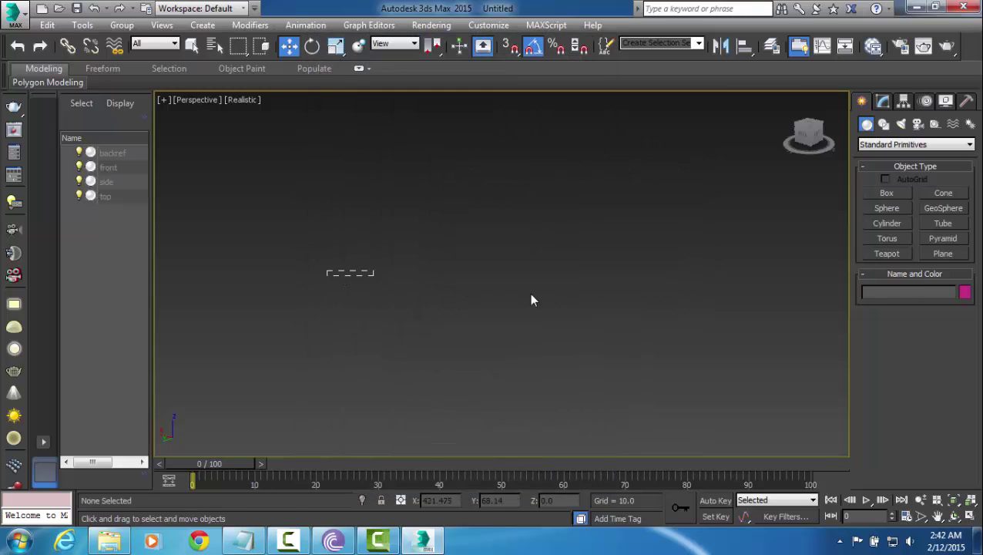
alt+middle_drag(544, 301, 586, 273)
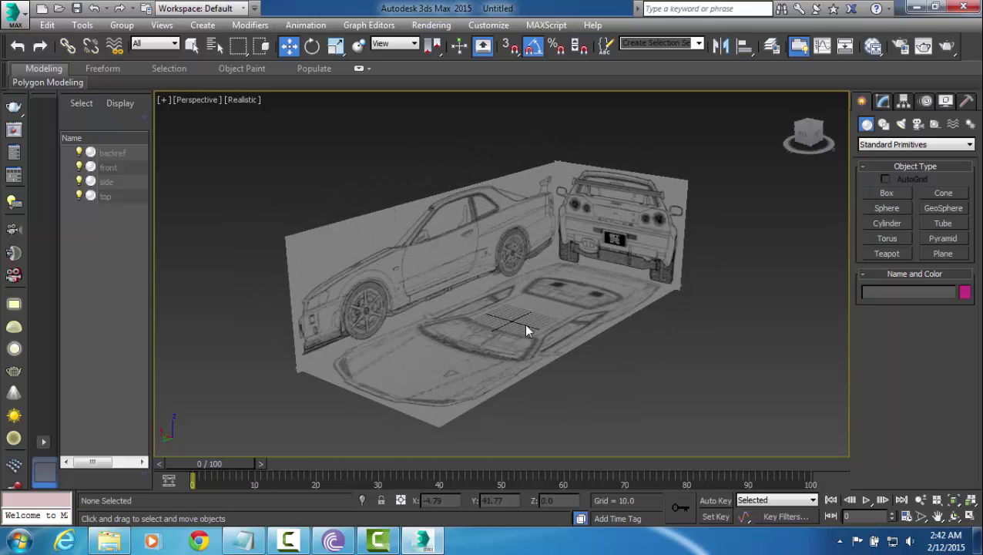
alt+middle_drag(529, 323, 592, 365)
scroll(582, 344, up, 3)
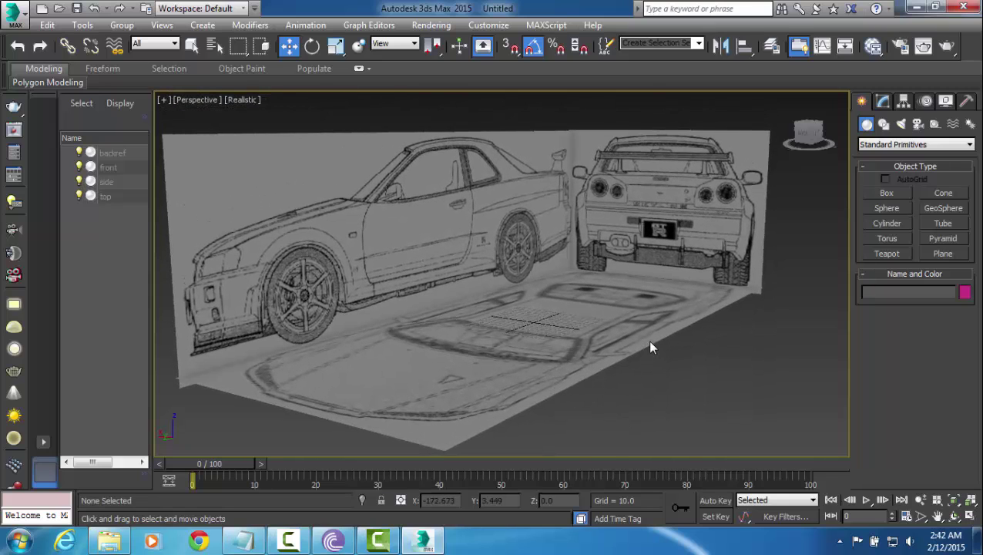